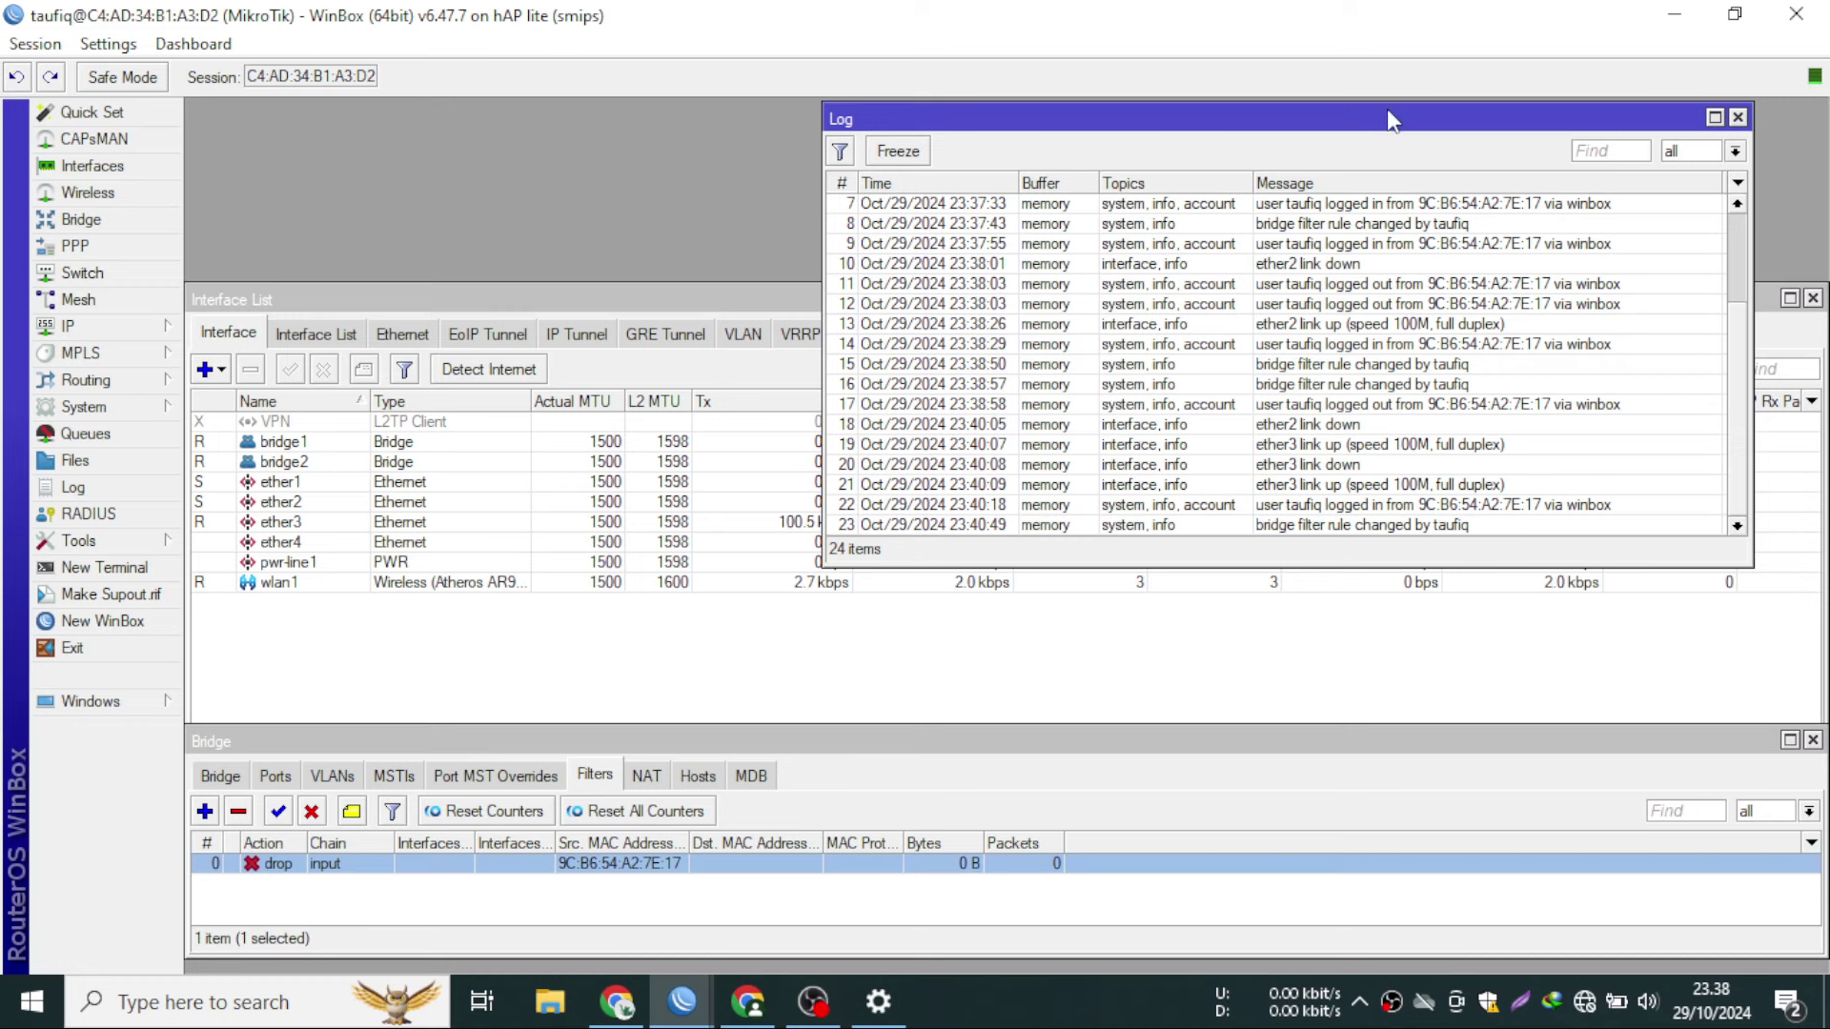
- Open the bridge filter drop rule matching the PC's source MAC on the input chain
{"action": "left_click_drag", "start_coordinate": [1391, 119], "coordinate": [1421, 118]}
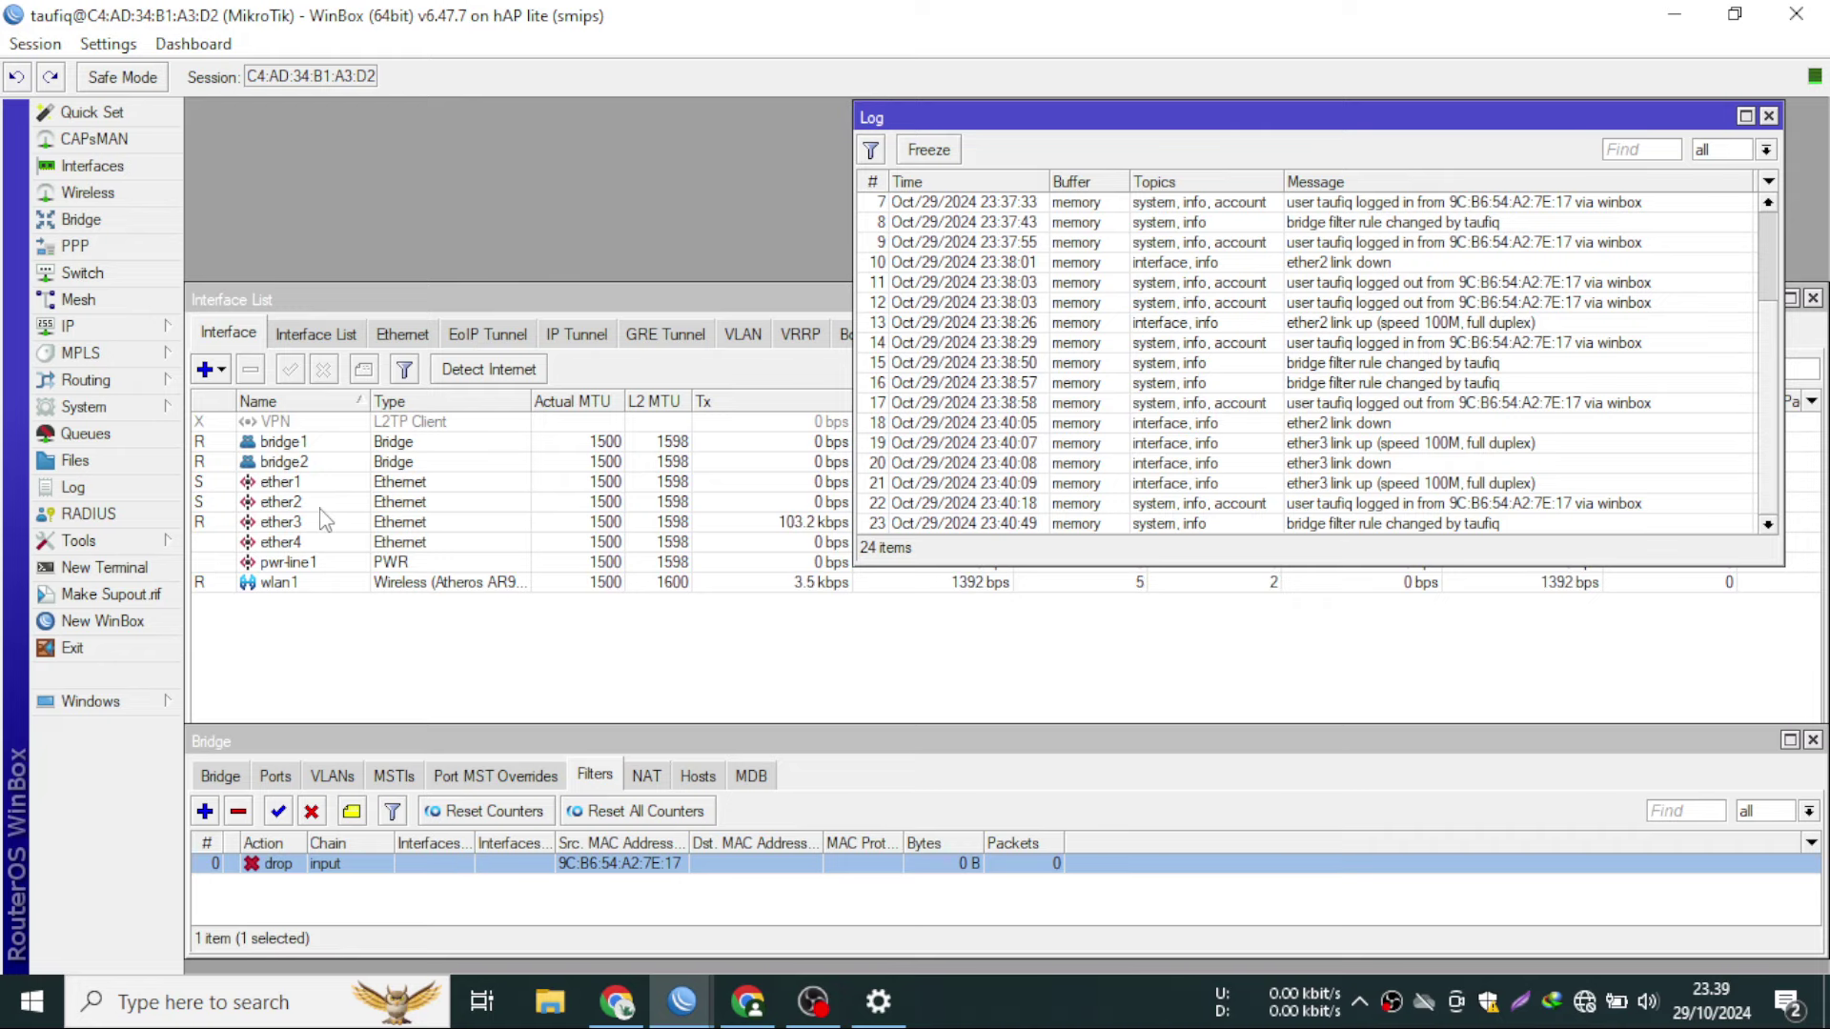
{"action": "double_click", "coordinate": [539, 865]}
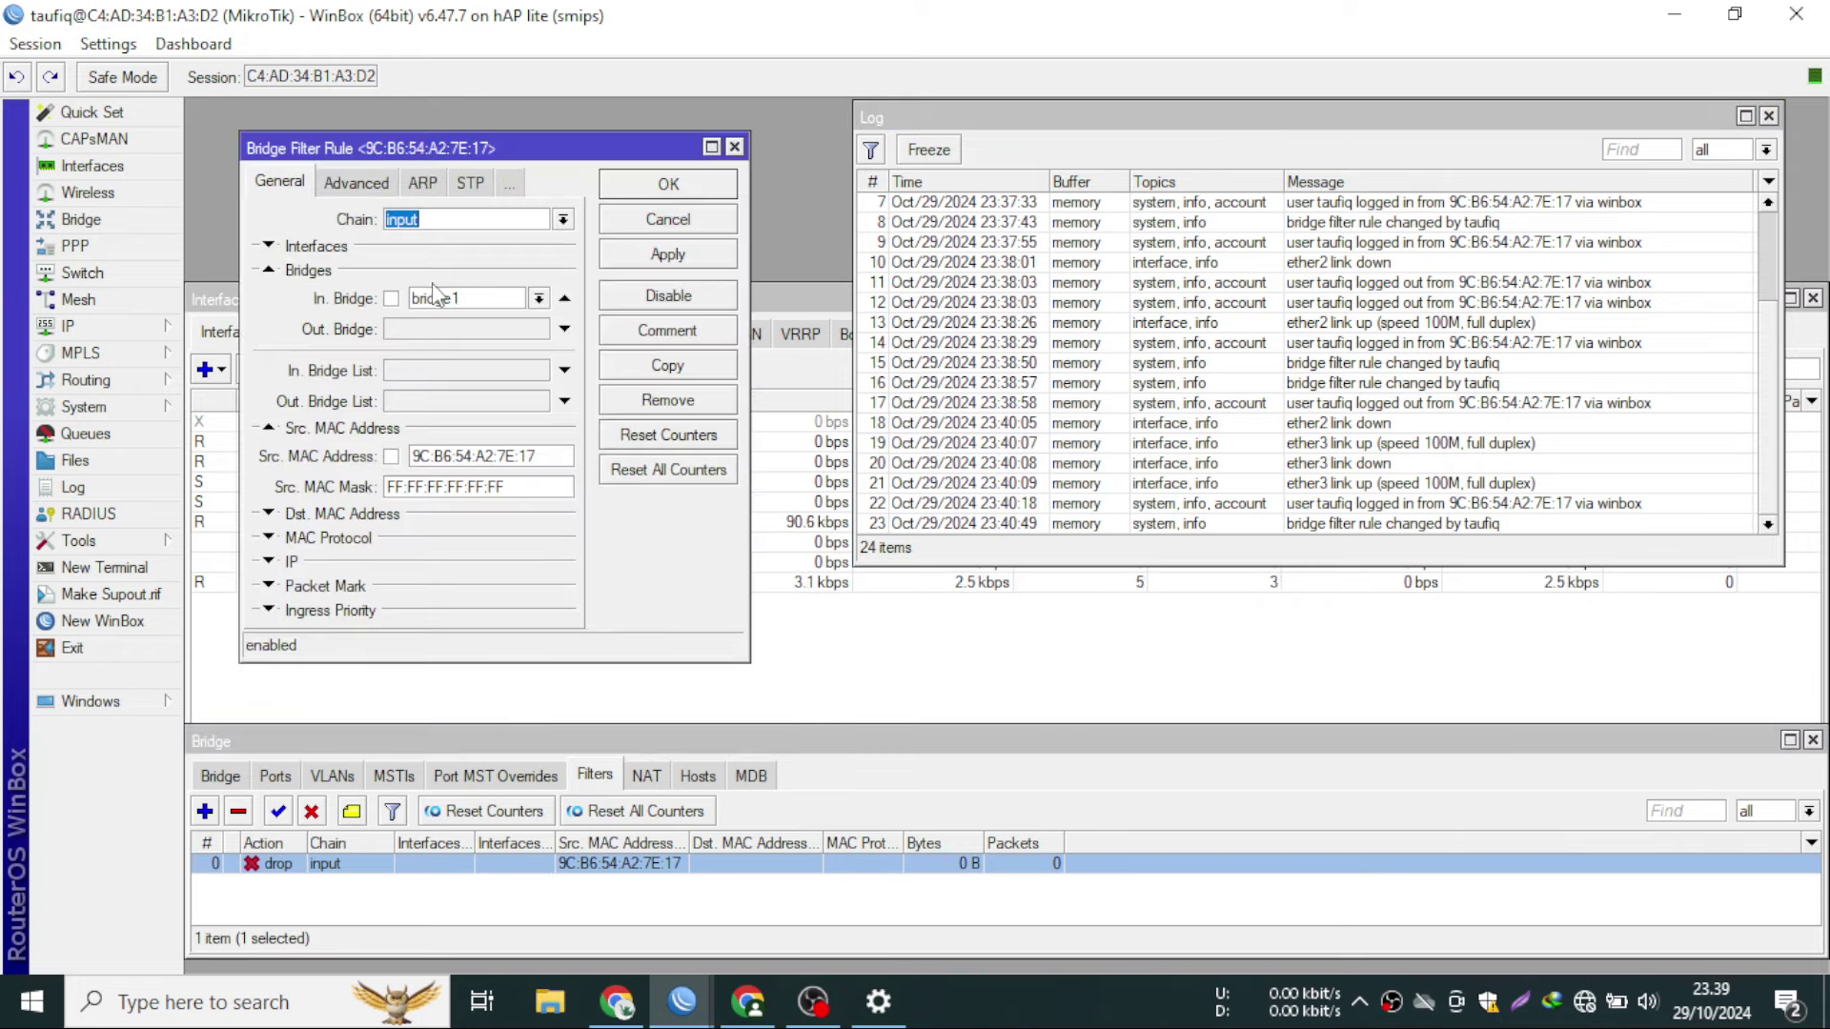
- Select the rule's Src. MAC Address value, then close the rule dialog unchanged
{"action": "left_click_drag", "start_coordinate": [535, 459], "coordinate": [282, 463]}
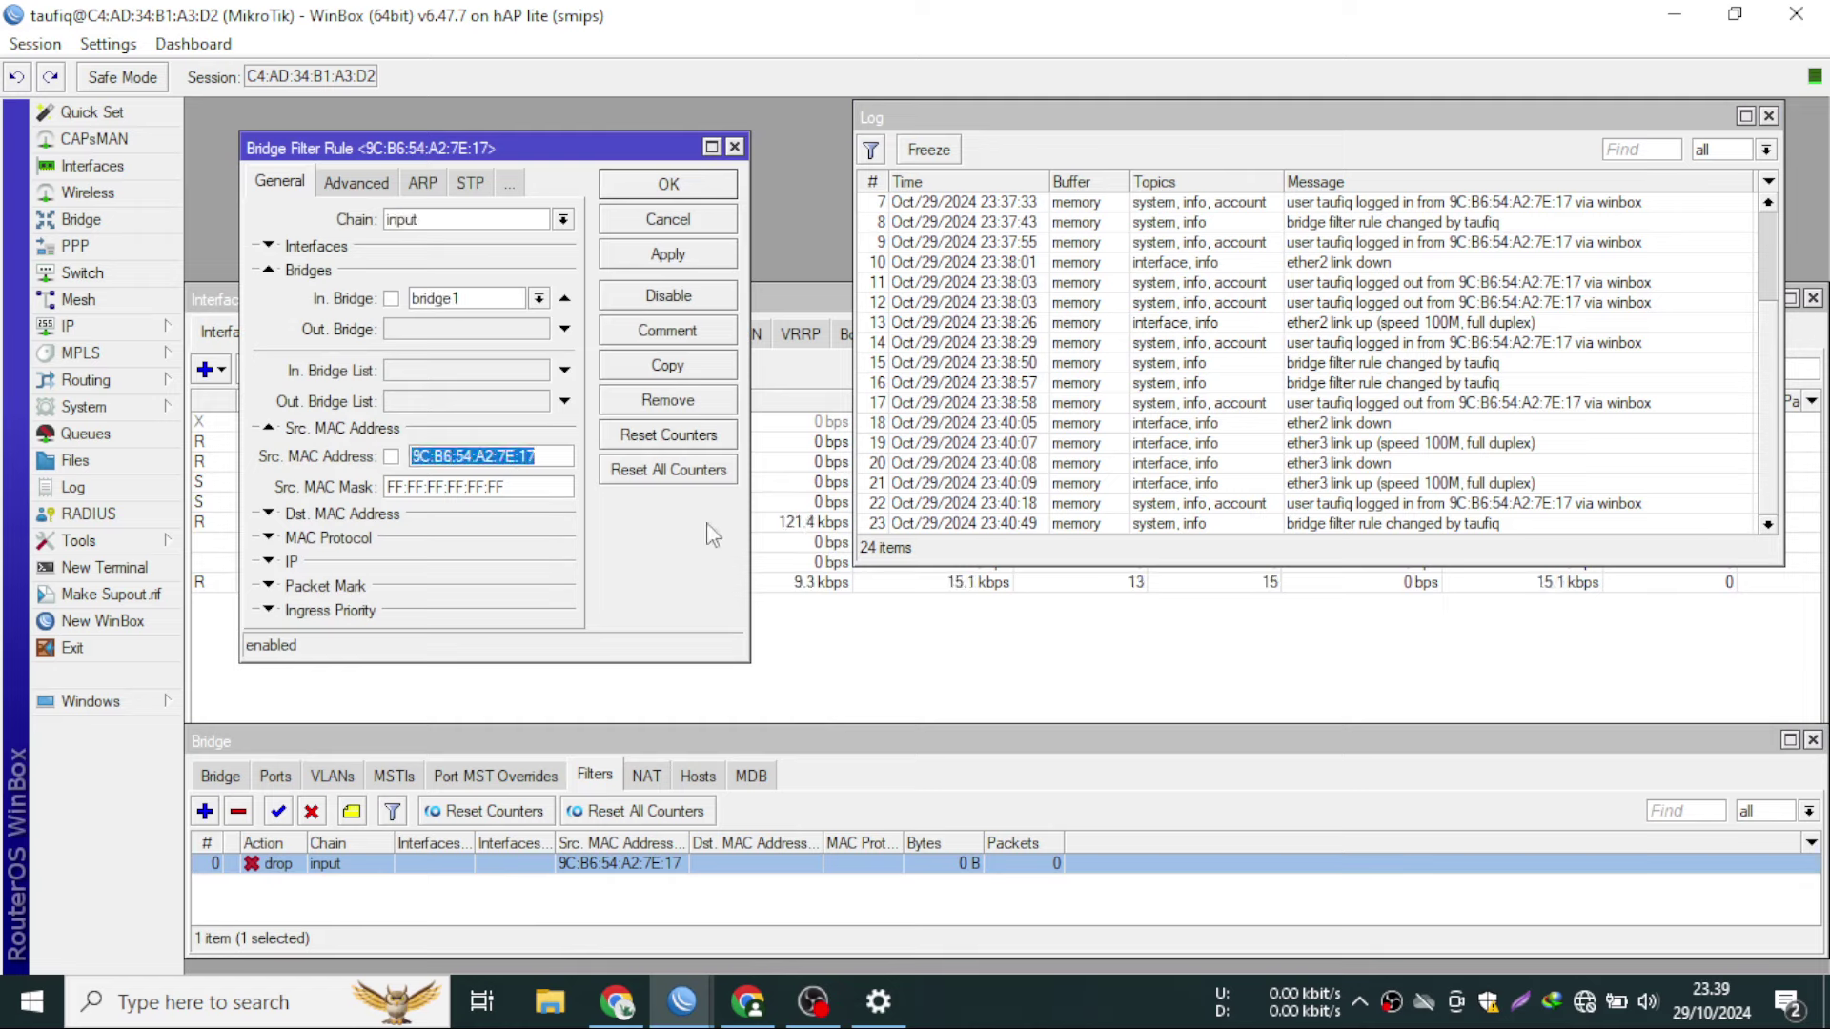
{"action": "left_click", "coordinate": [734, 148]}
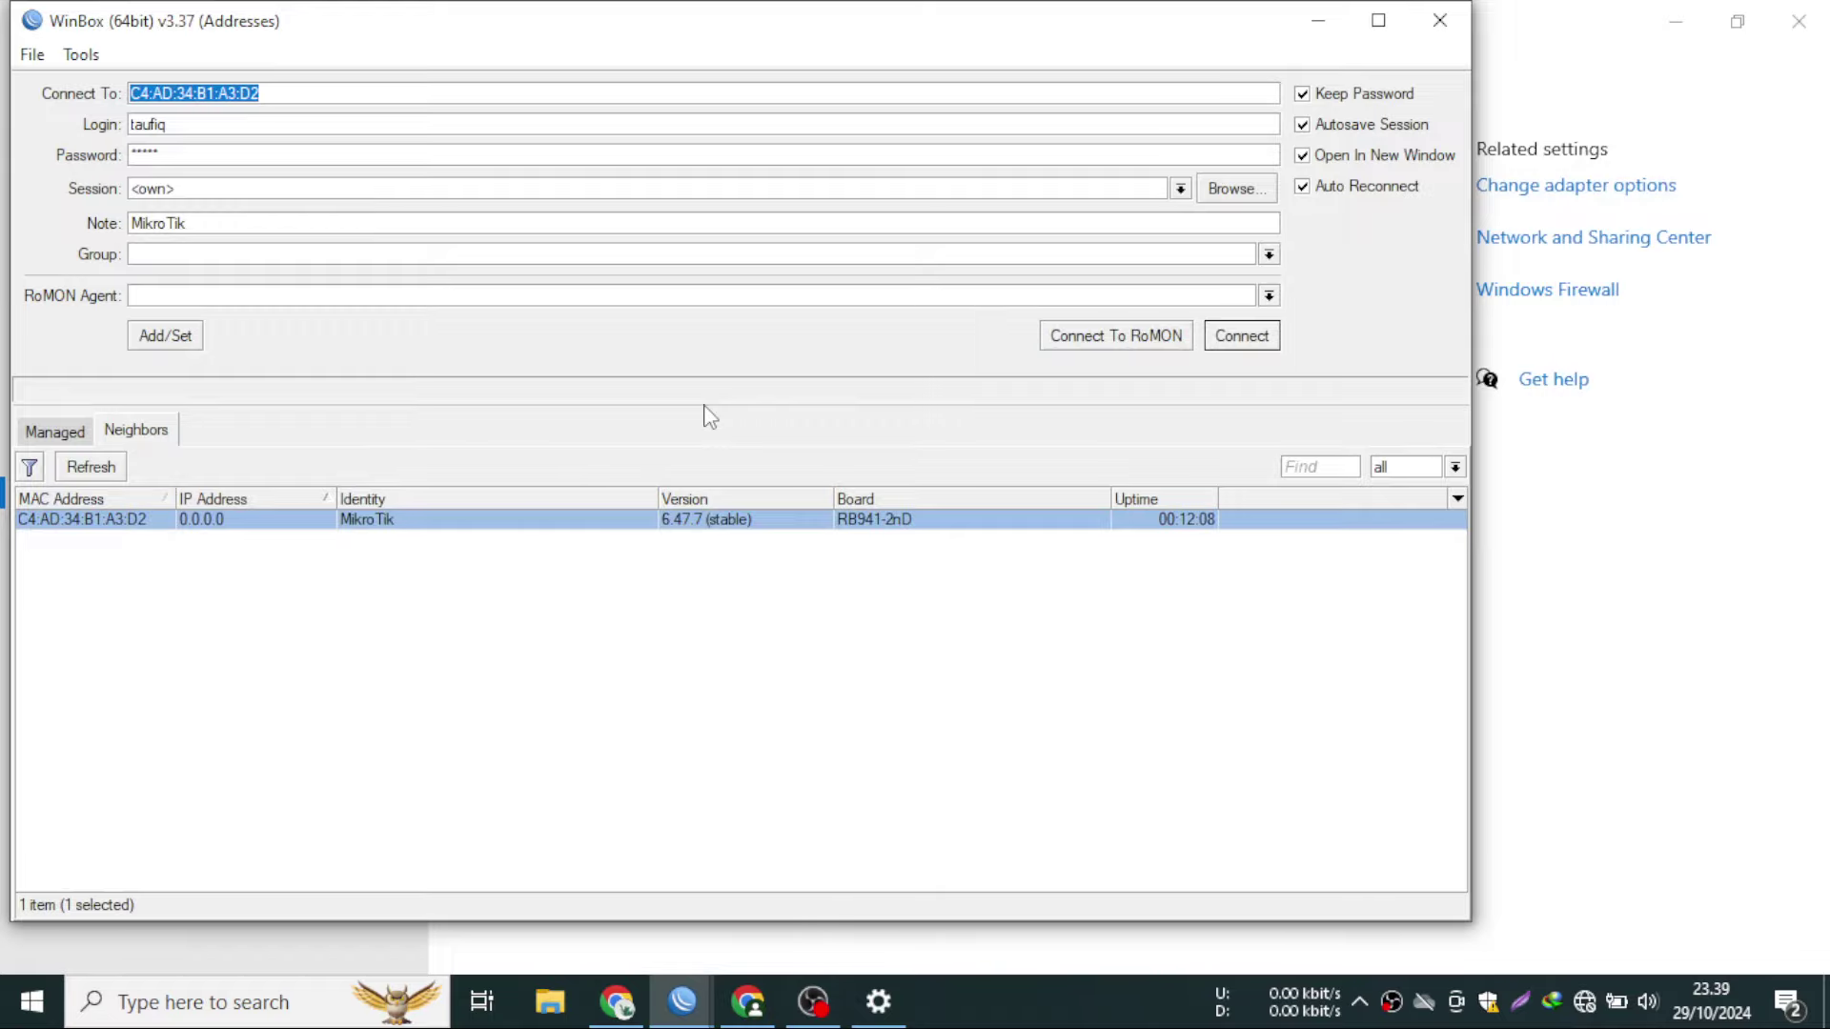
- Cancel the stalled login and connect to the router's neighbor entry C4:AD:34:B1:A3:D1
{"action": "mouse_move", "coordinate": [683, 1000]}
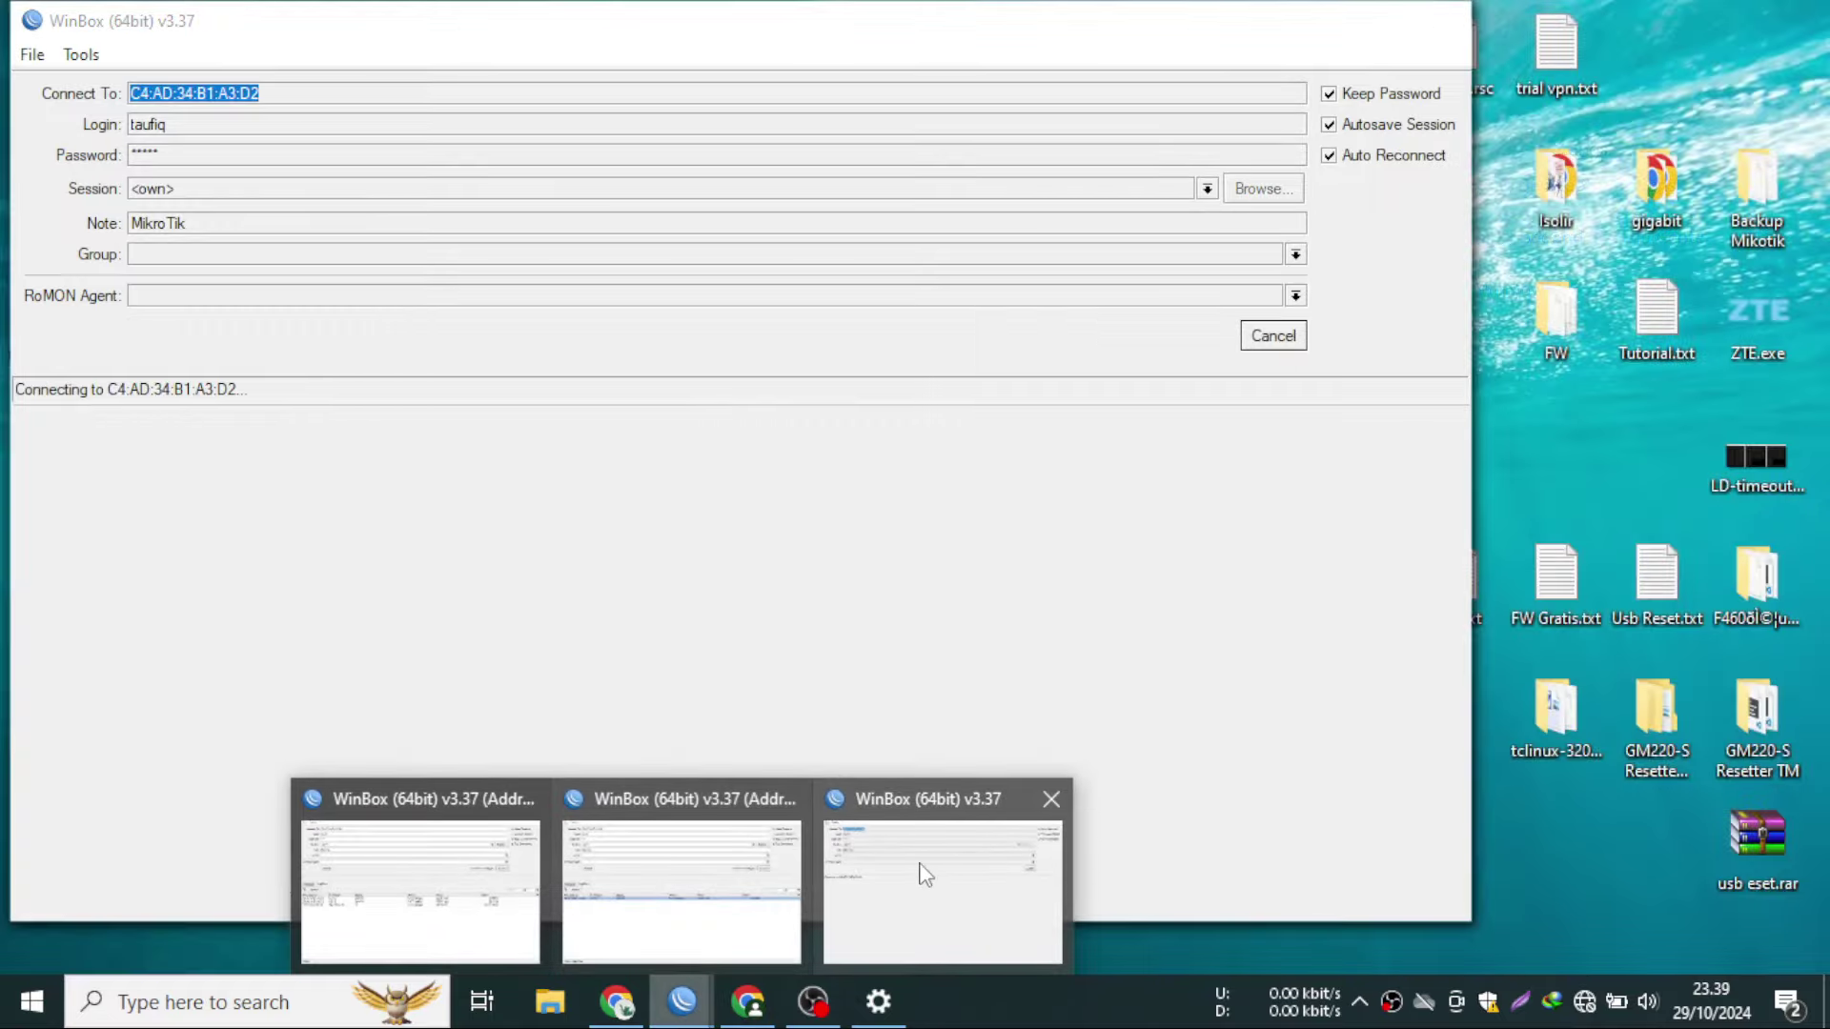
{"action": "left_click", "coordinate": [925, 872]}
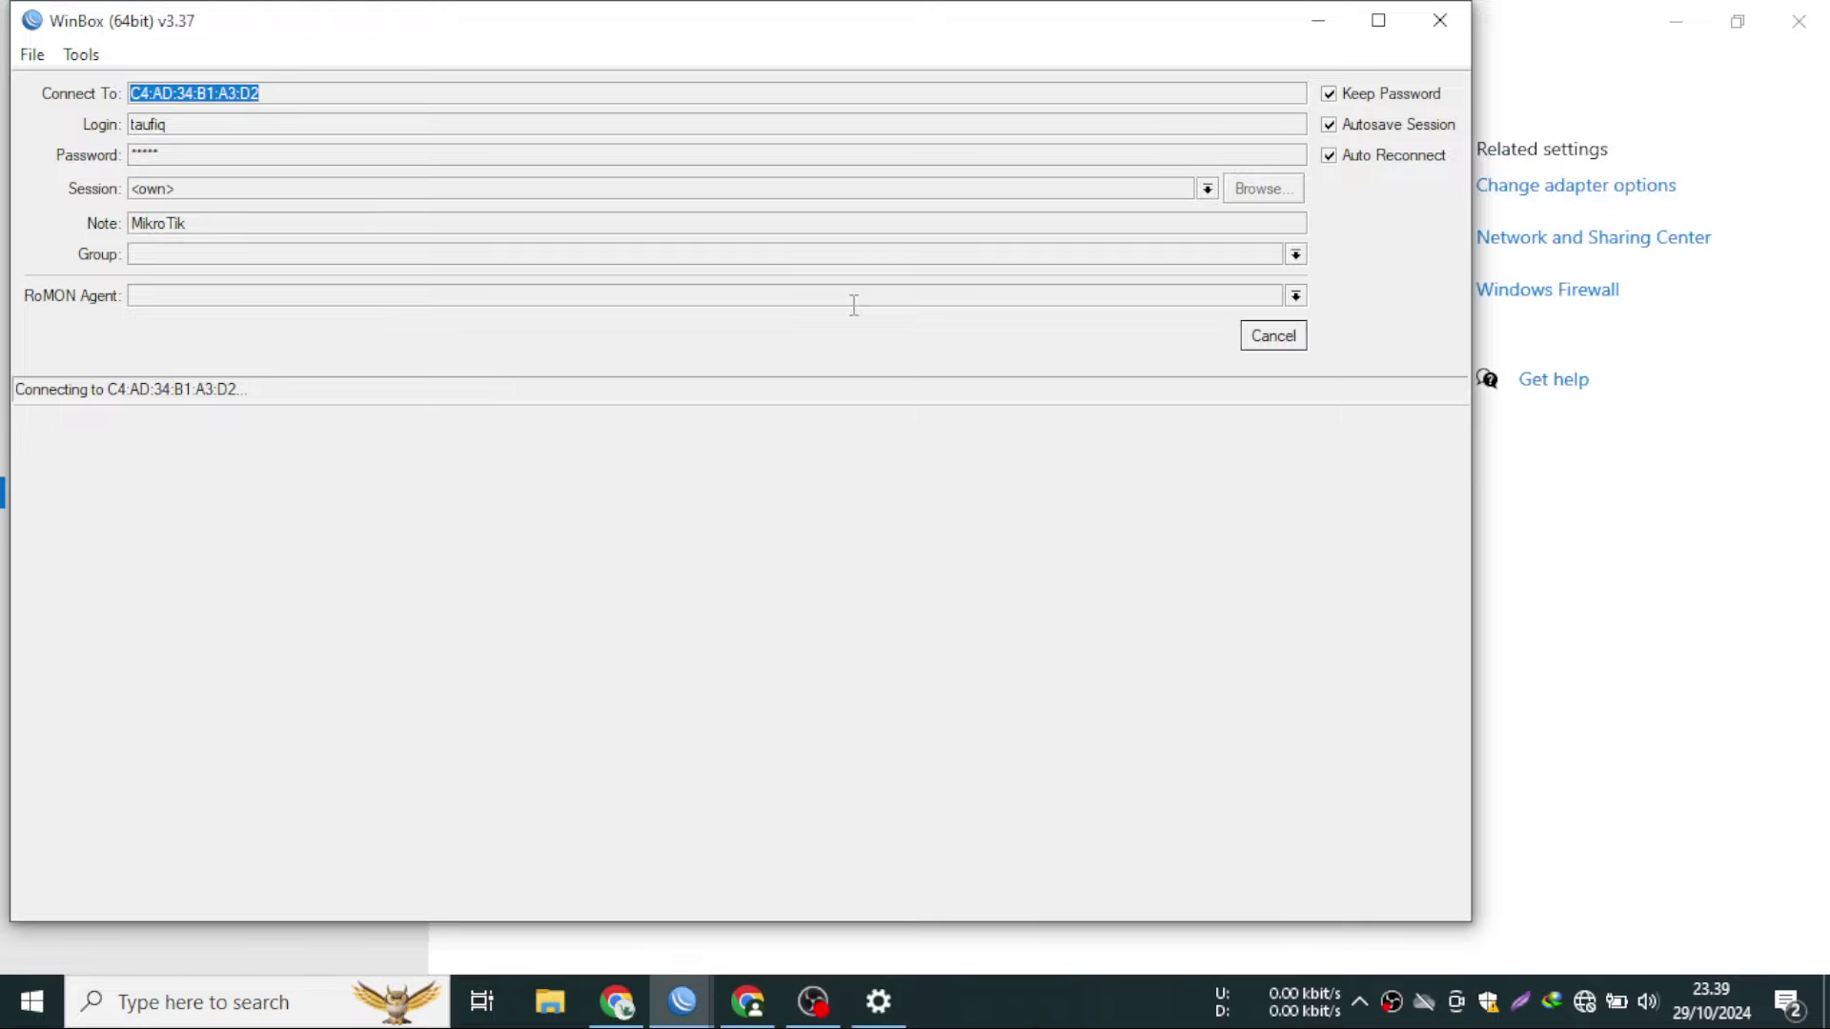
{"action": "left_click", "coordinate": [1274, 335]}
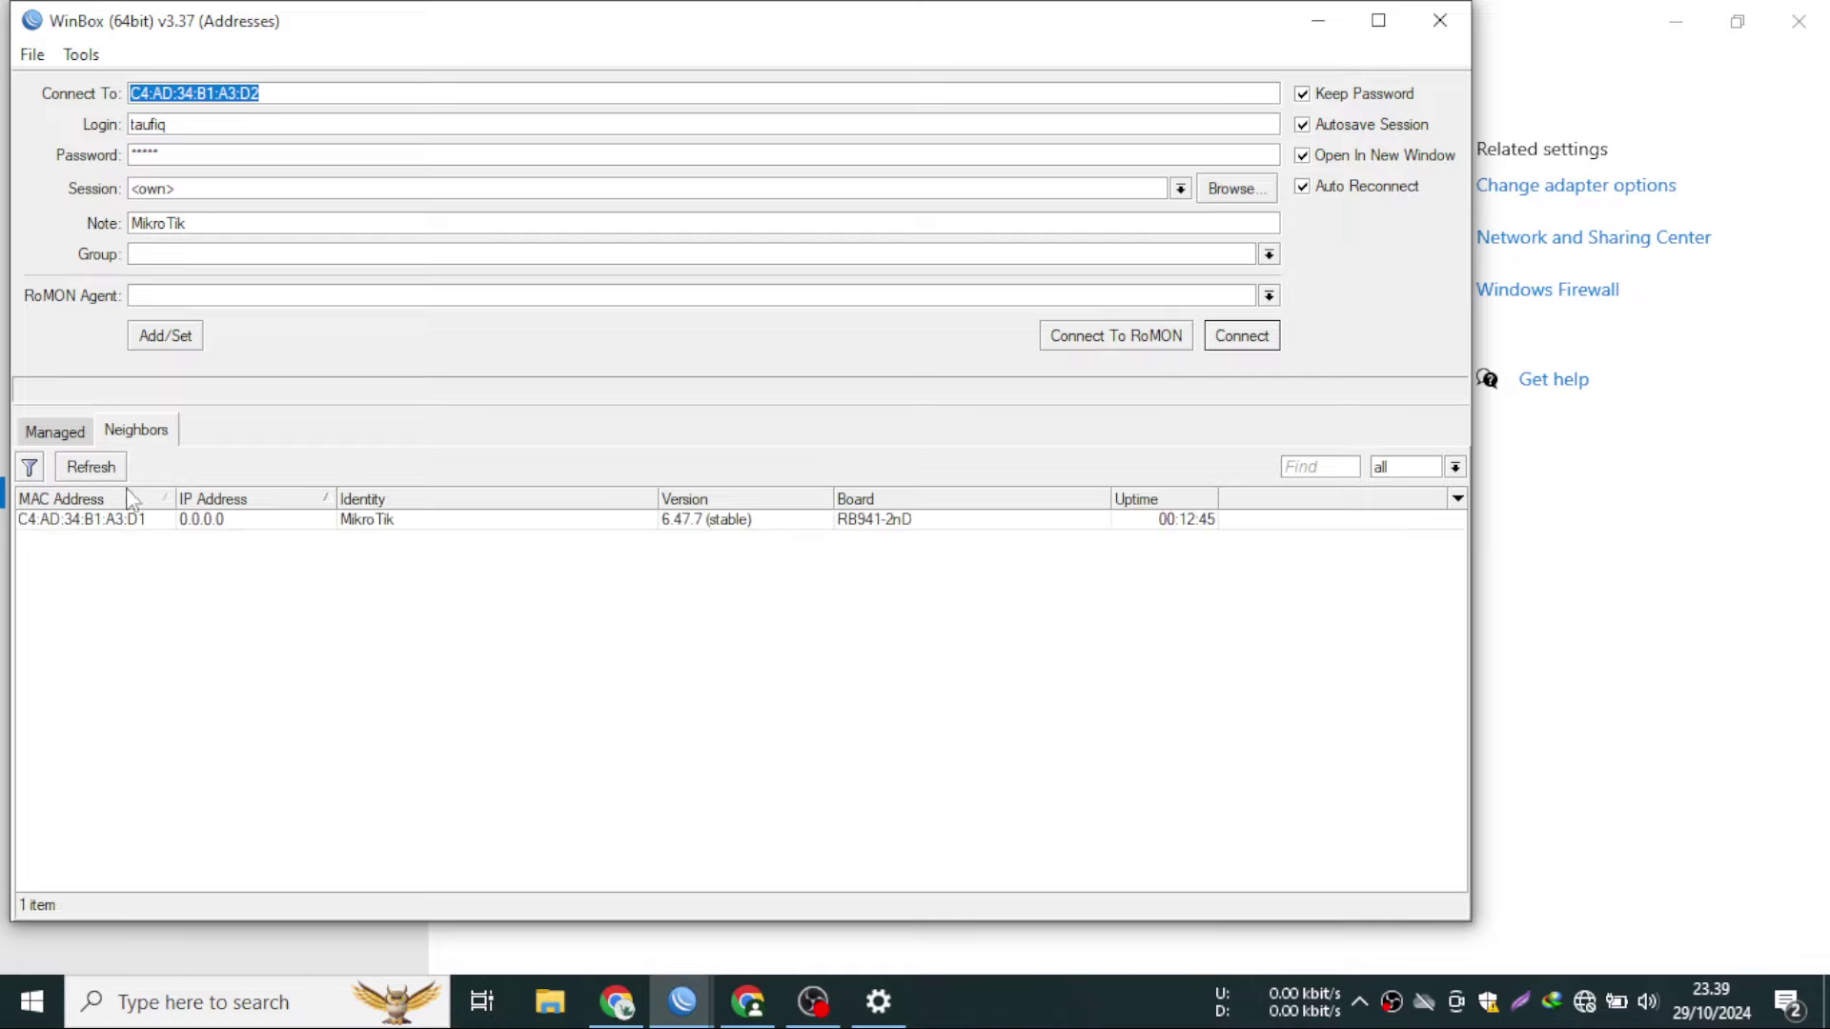
{"action": "left_click", "coordinate": [116, 520]}
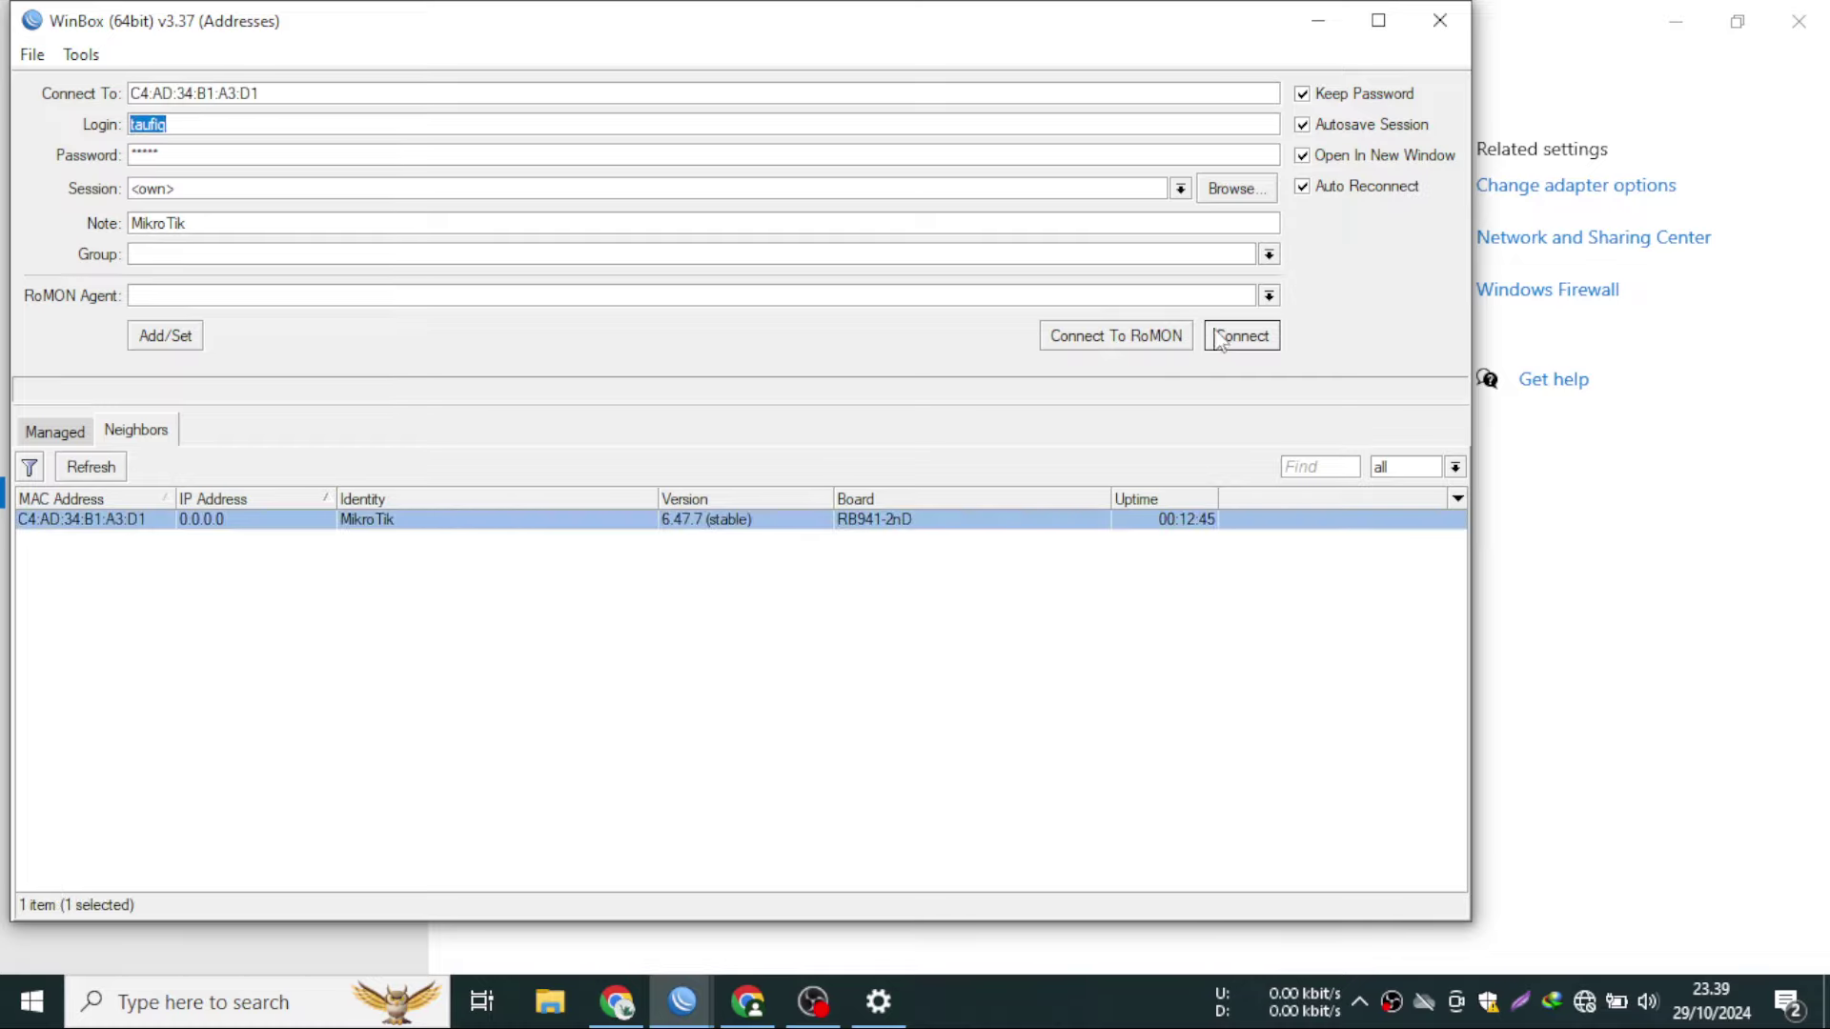
{"action": "left_click", "coordinate": [1219, 336]}
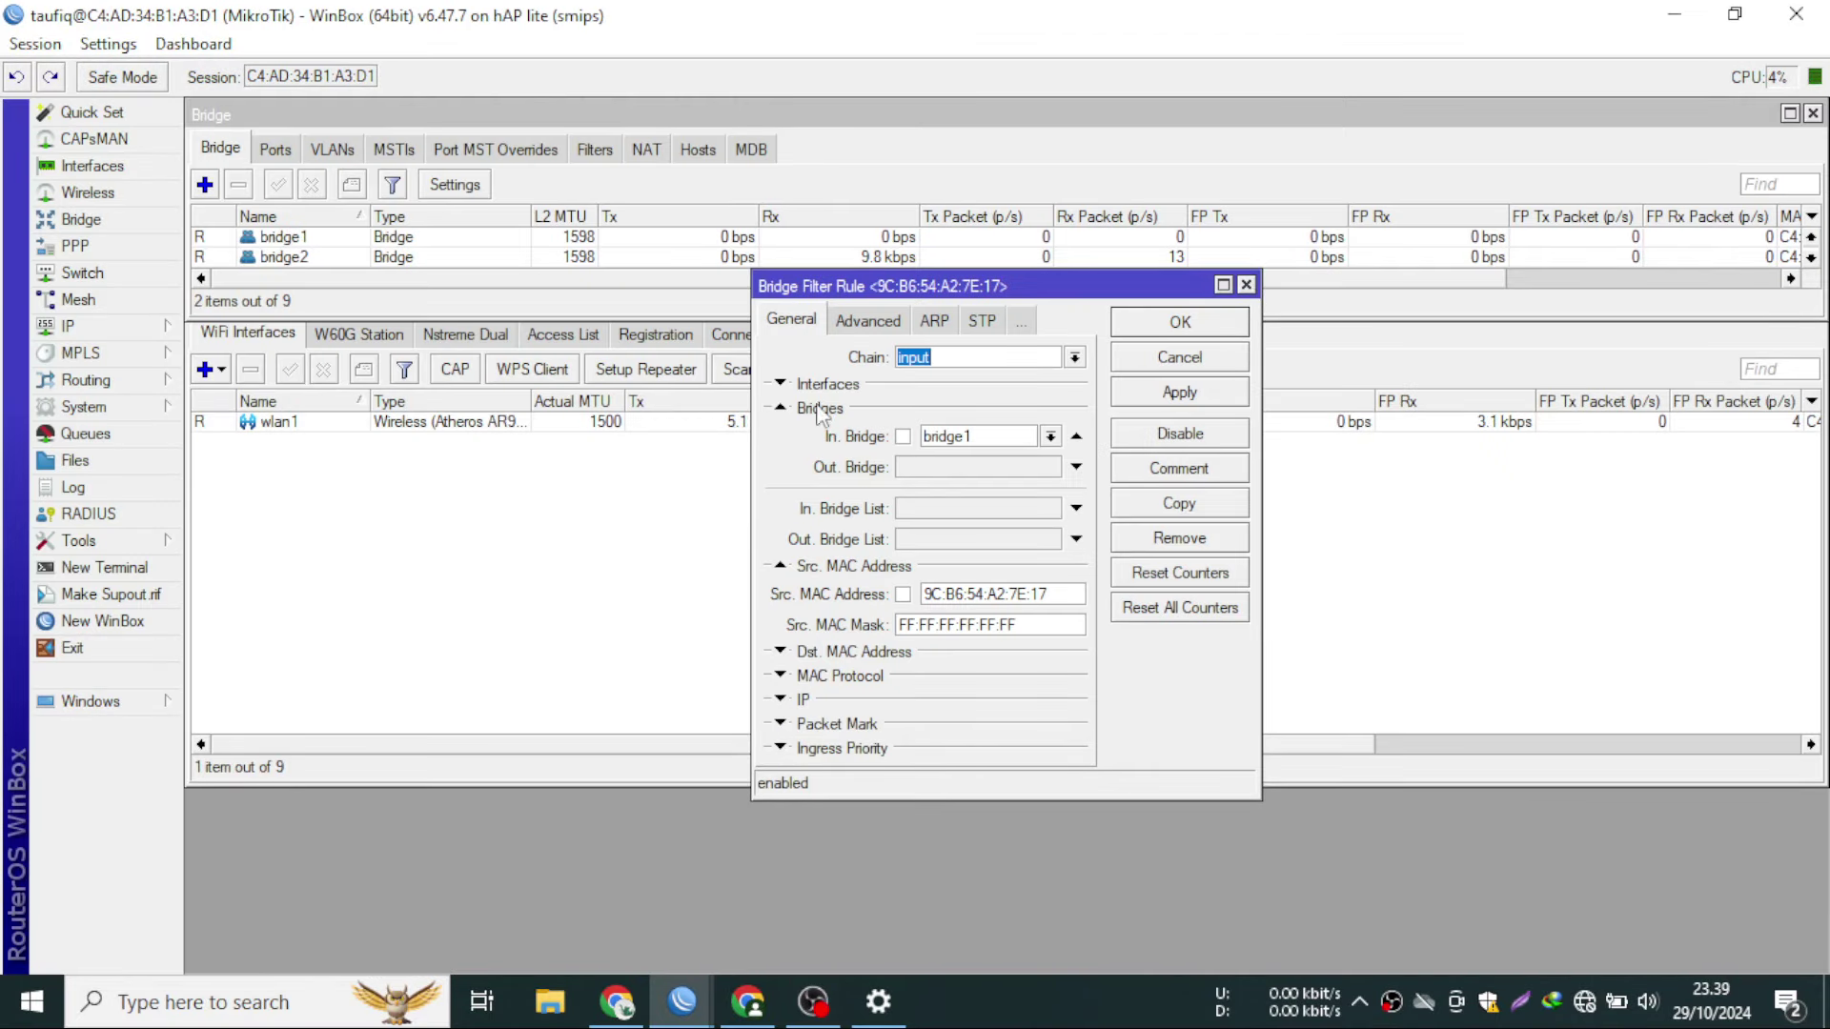
- Close the Wireless Tables window and dismiss the filter rule without changes
{"action": "left_click", "coordinate": [270, 583]}
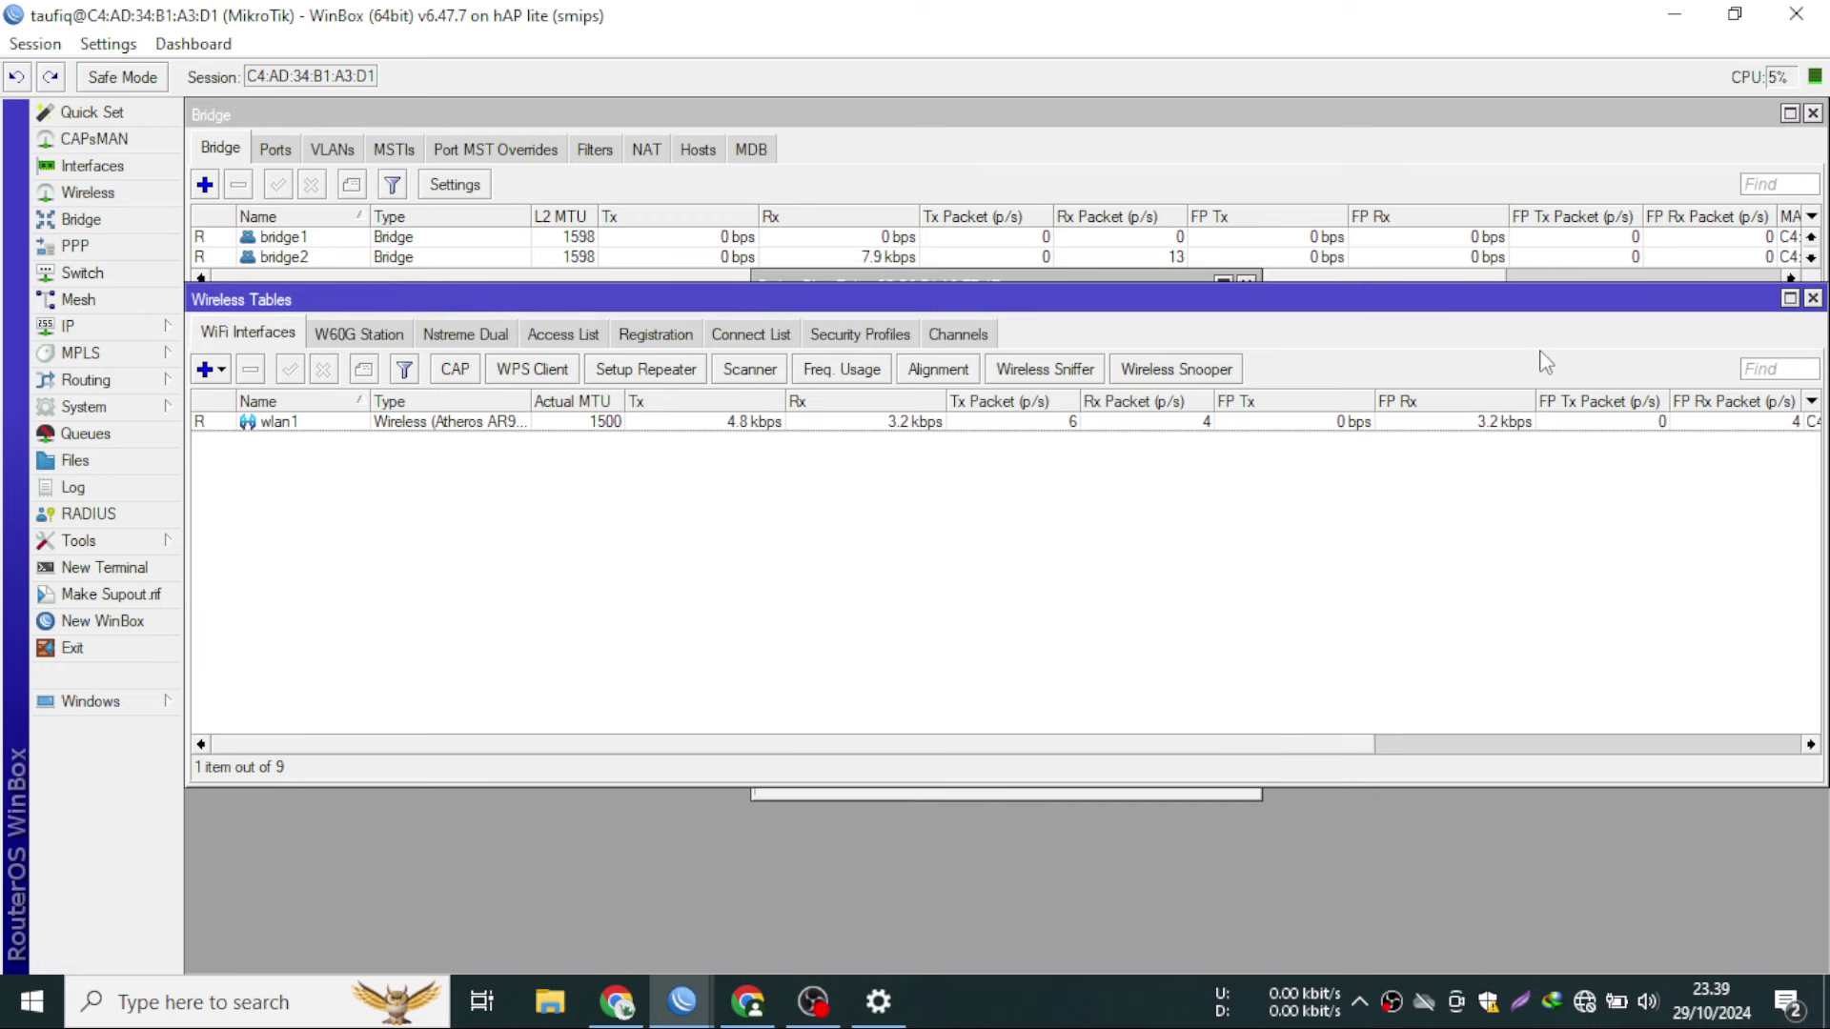
{"action": "left_click", "coordinate": [1812, 298]}
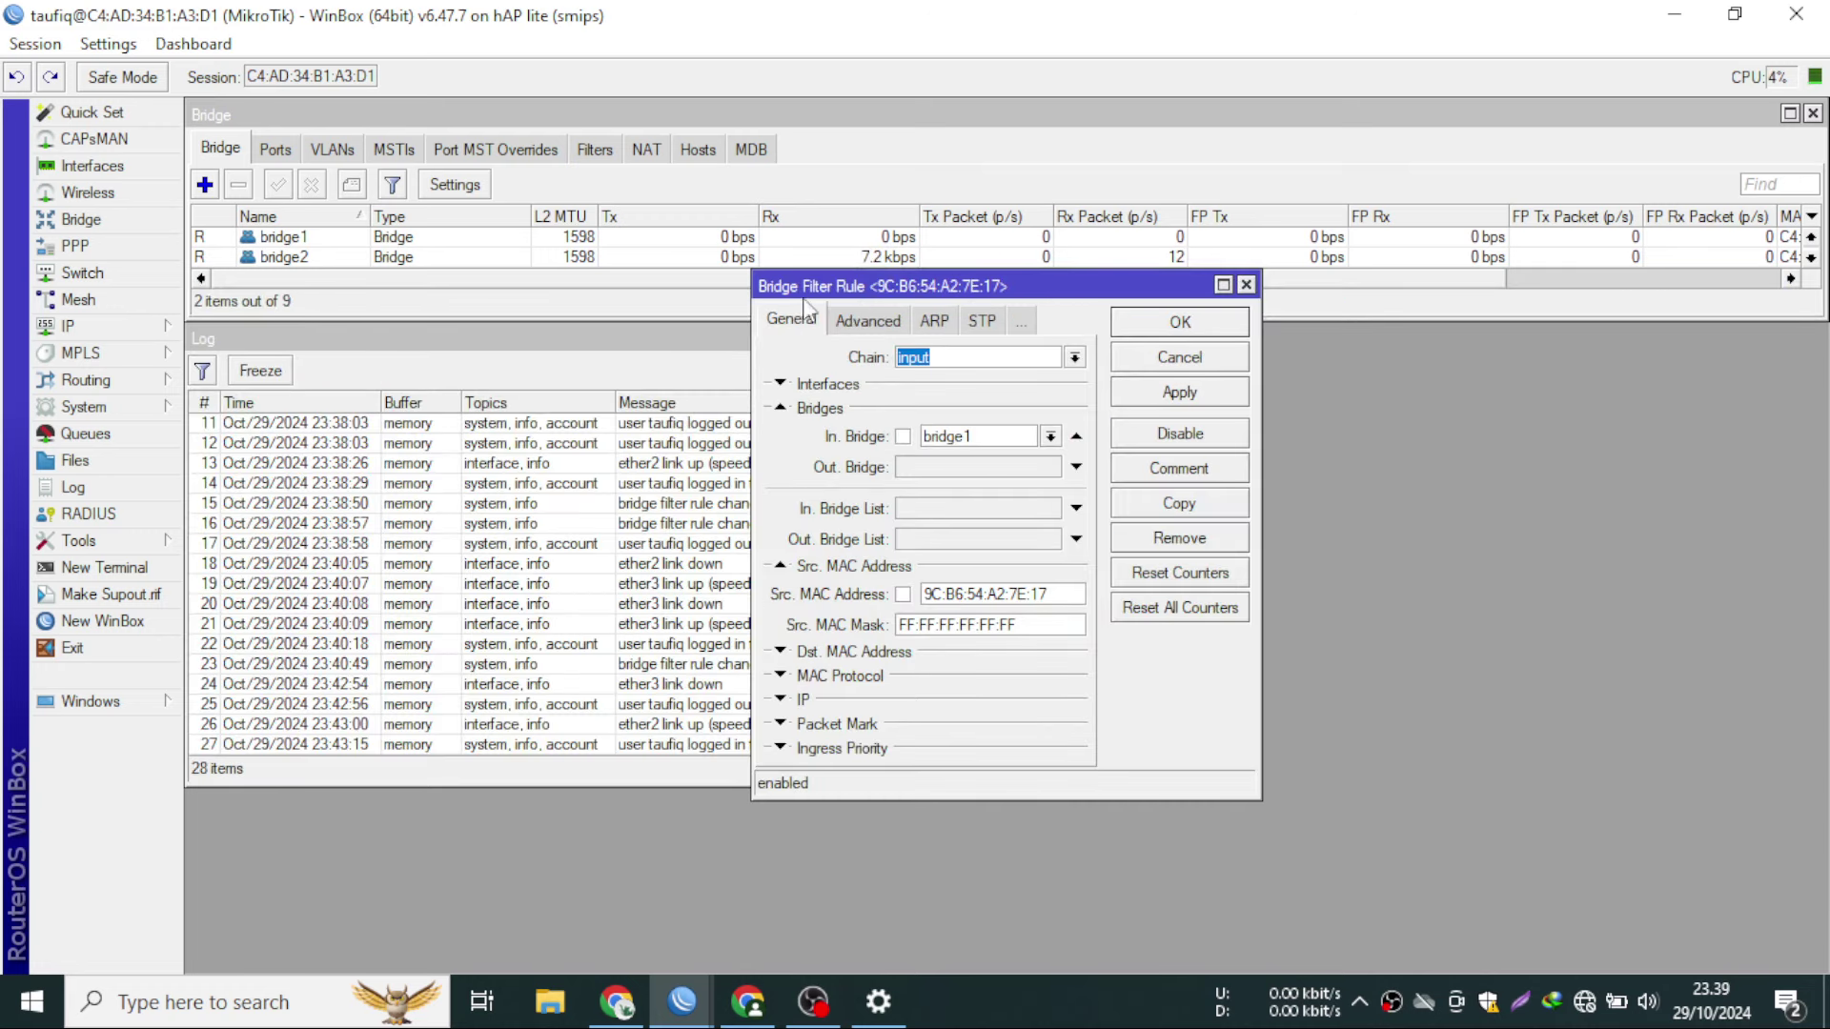
{"action": "left_click_drag", "start_coordinate": [812, 291], "coordinate": [1249, 320]}
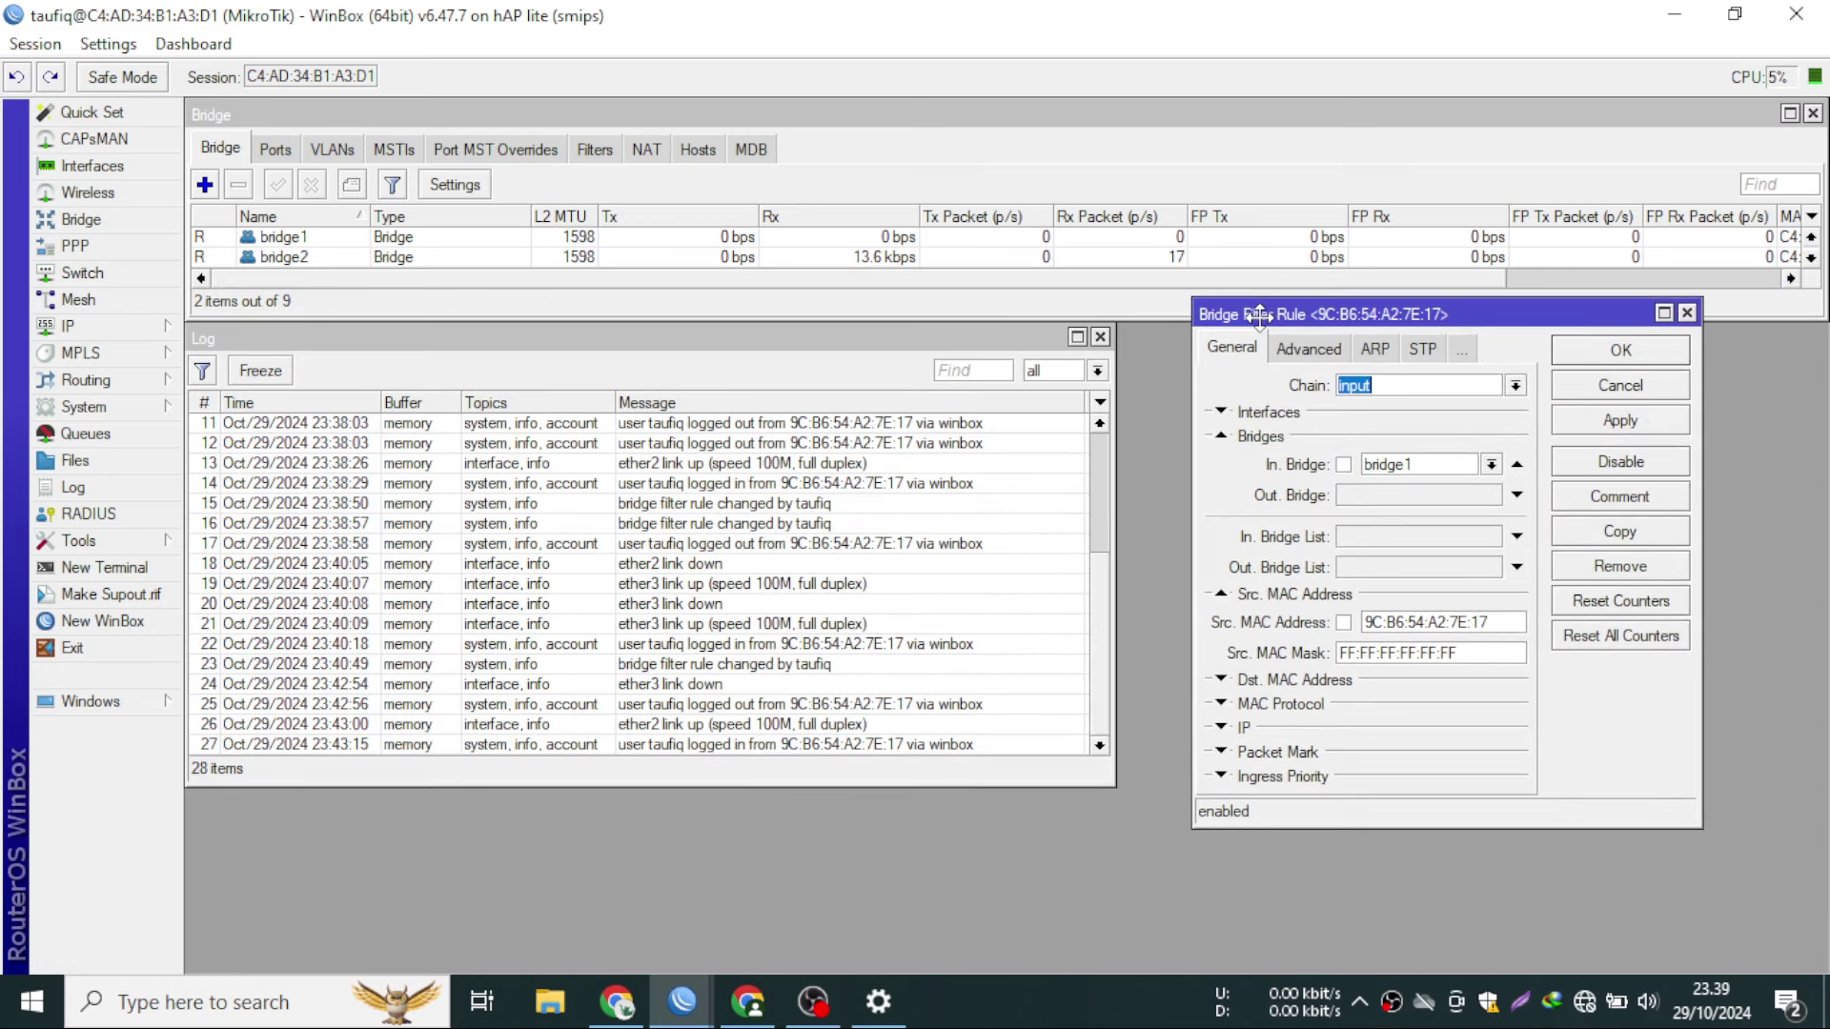
{"action": "left_click", "coordinate": [1584, 385]}
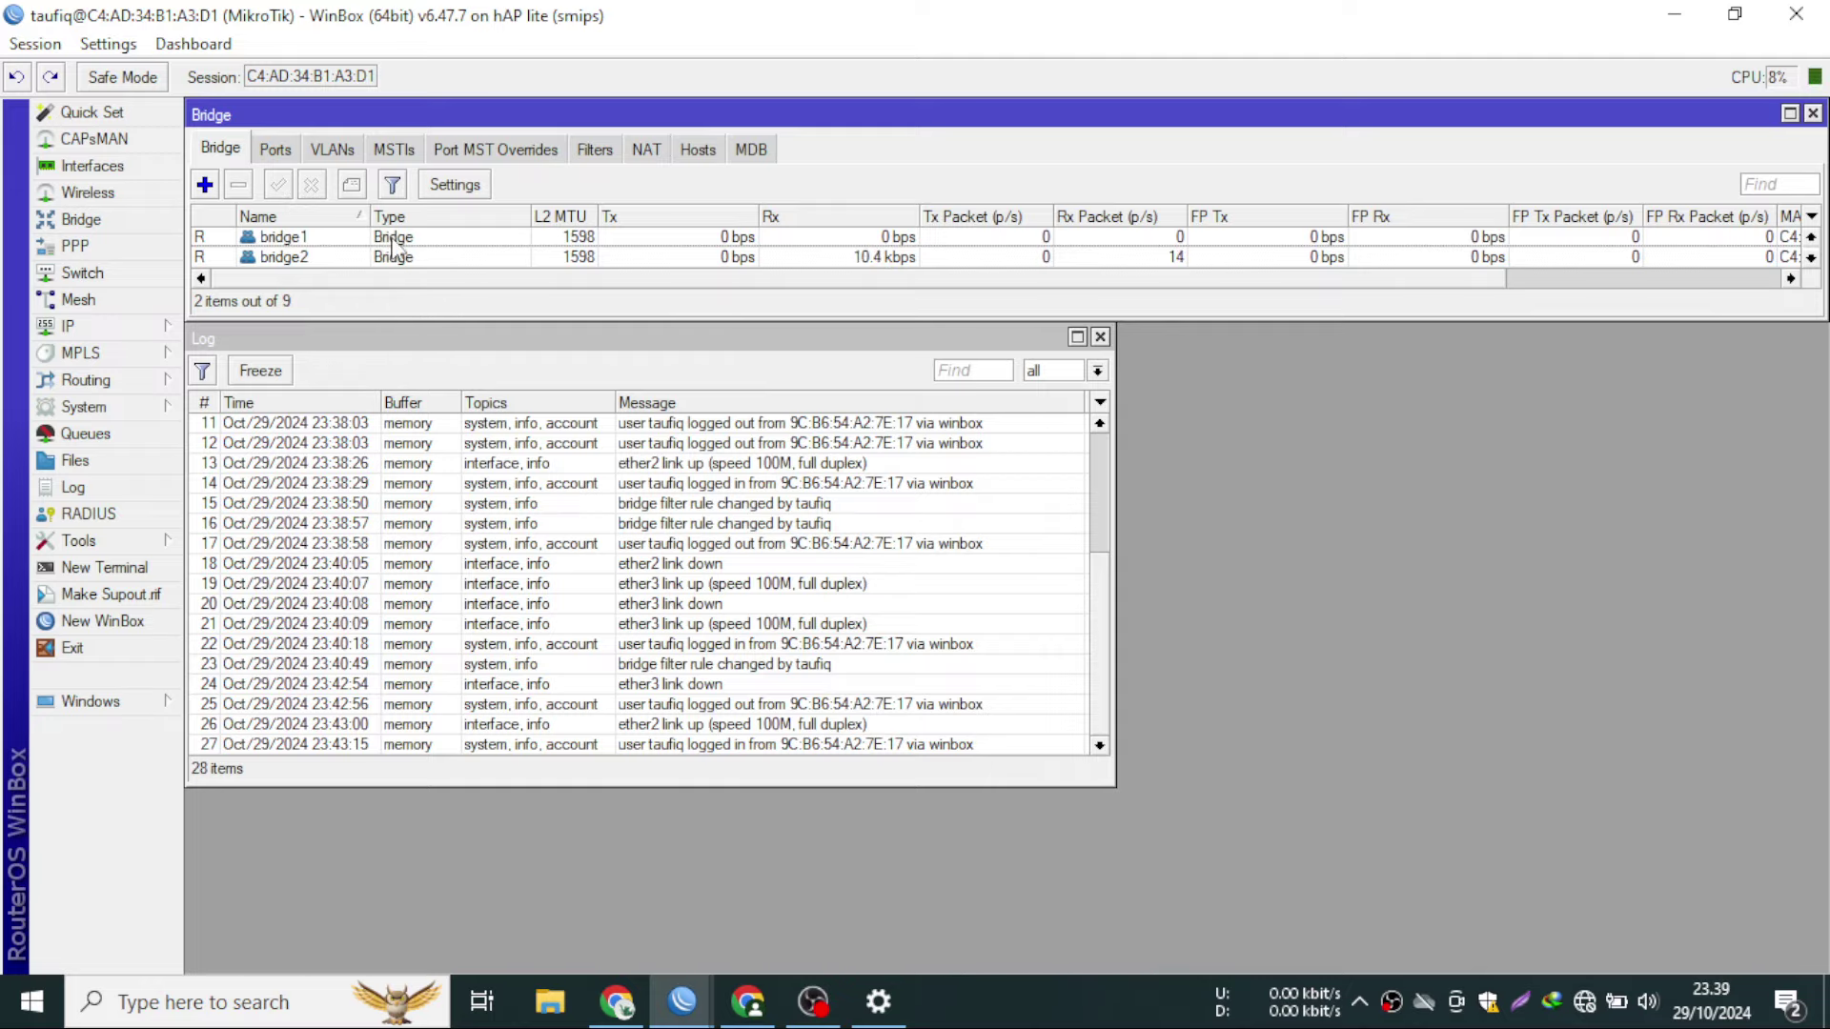
- Check the PPPoE servers on bridge1 and bridge2, then return to Windows Dial-up settings
{"action": "left_click", "coordinate": [76, 246]}
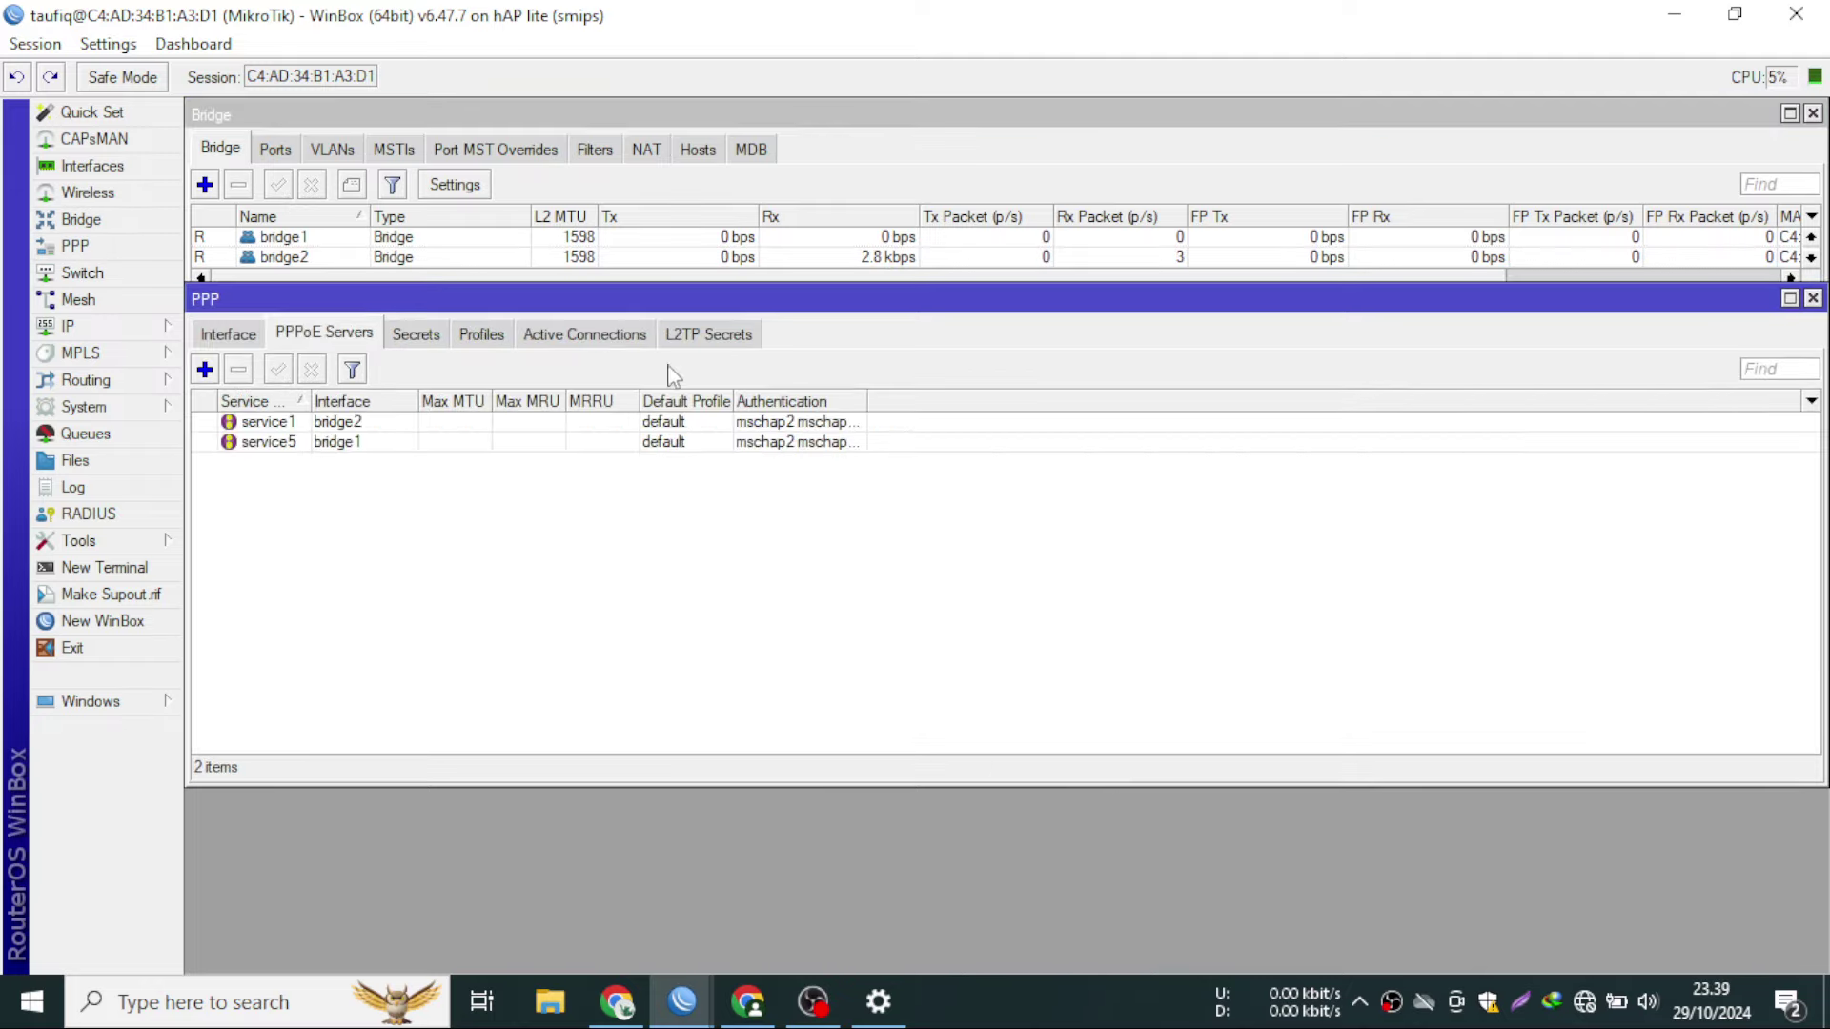
{"action": "left_click", "coordinate": [380, 441]}
{"action": "left_click", "coordinate": [386, 422]}
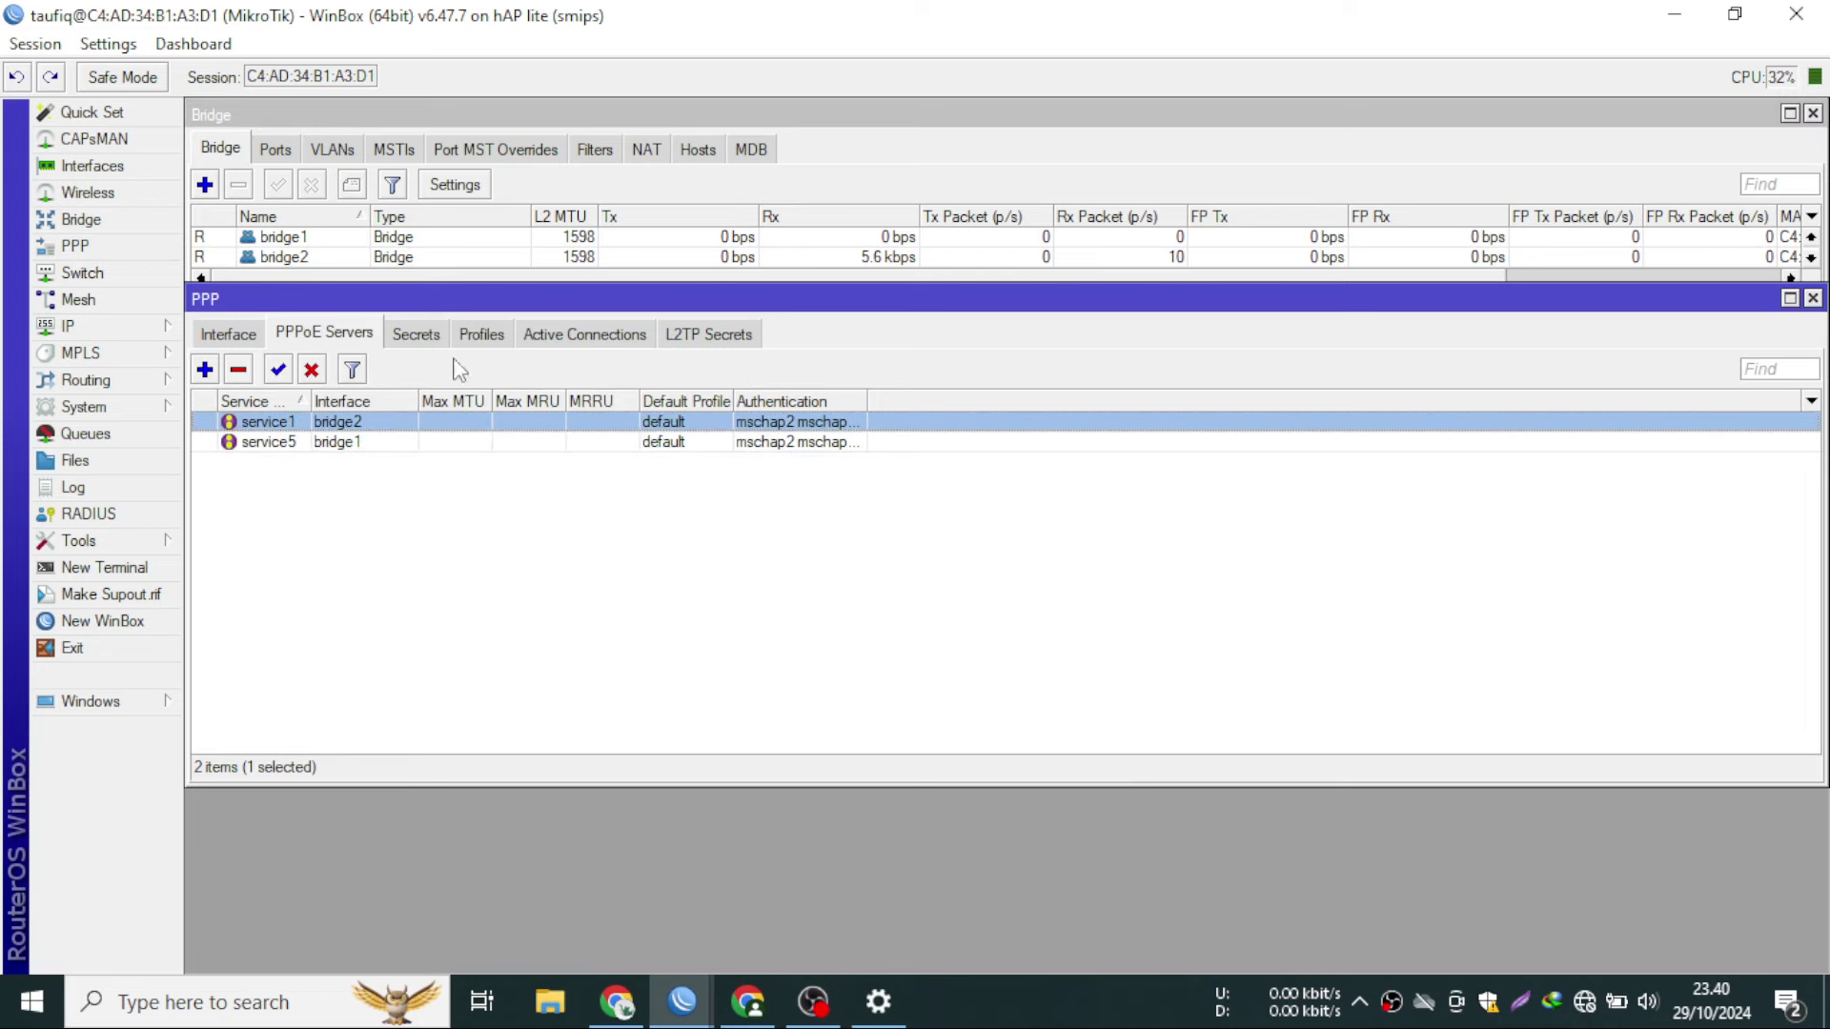
{"action": "left_click_drag", "start_coordinate": [463, 307], "coordinate": [713, 384]}
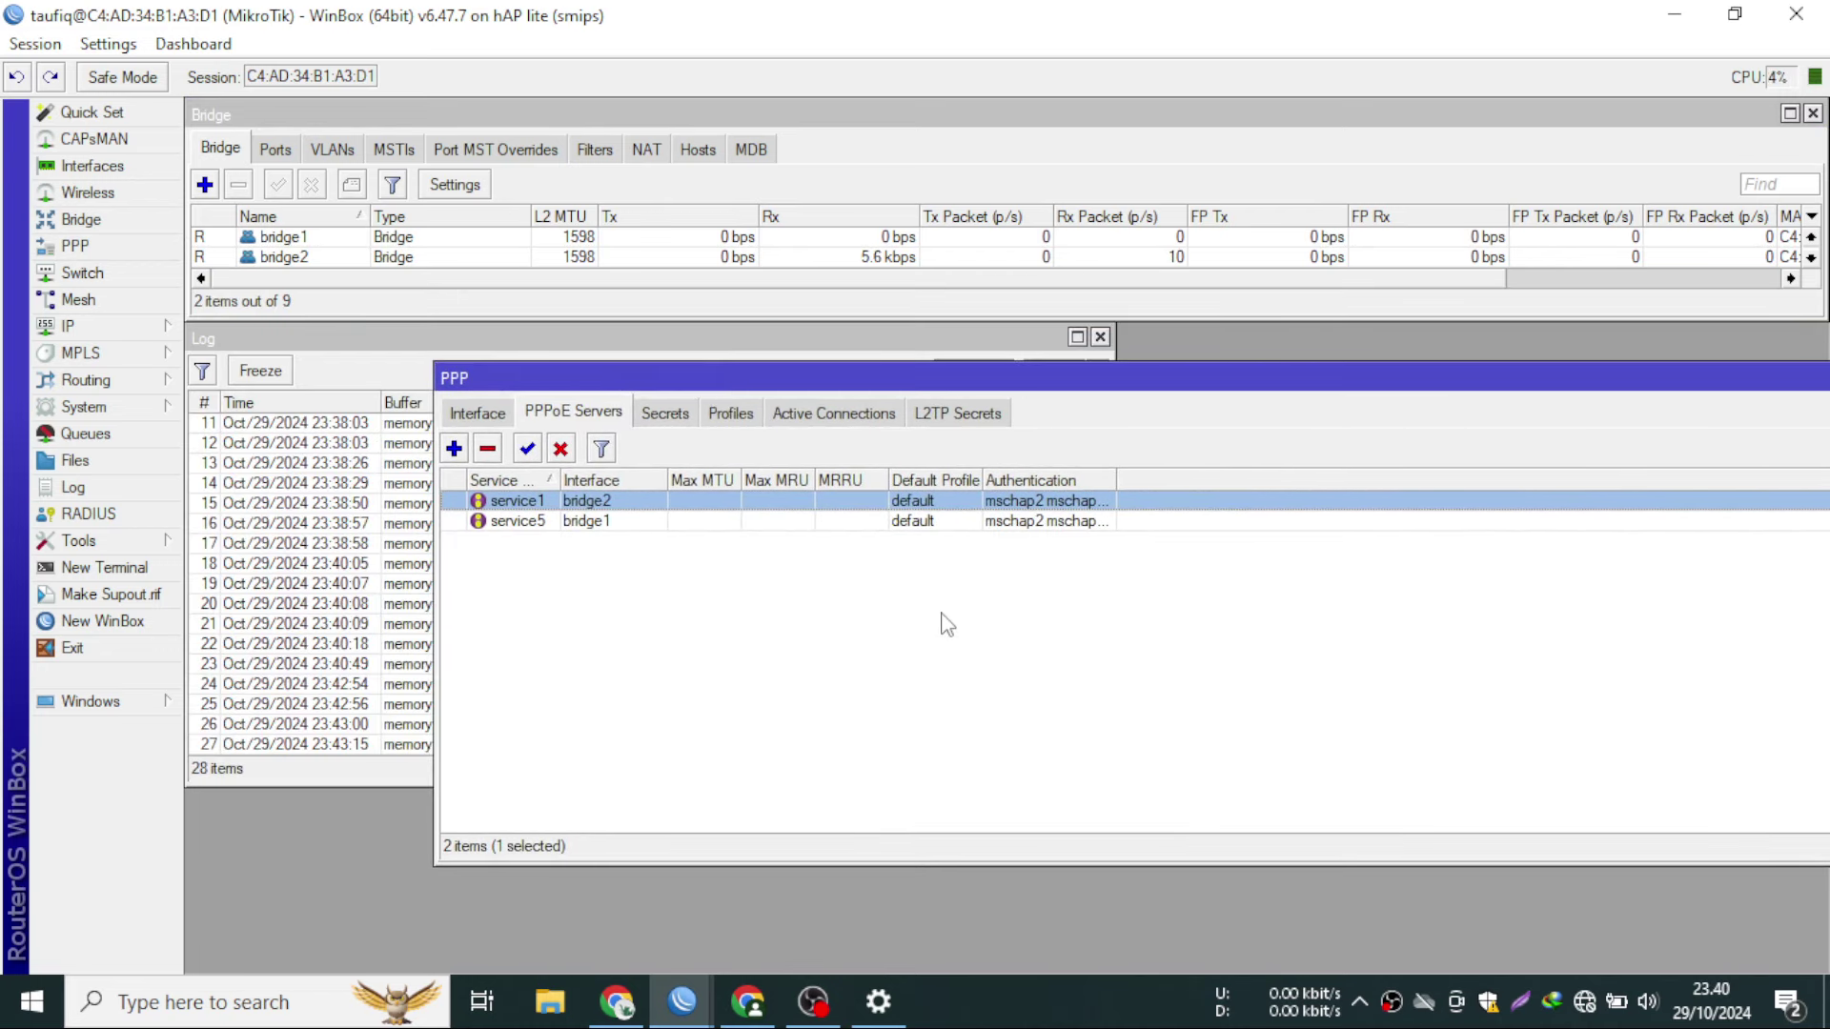
{"action": "key", "text": "Escape"}
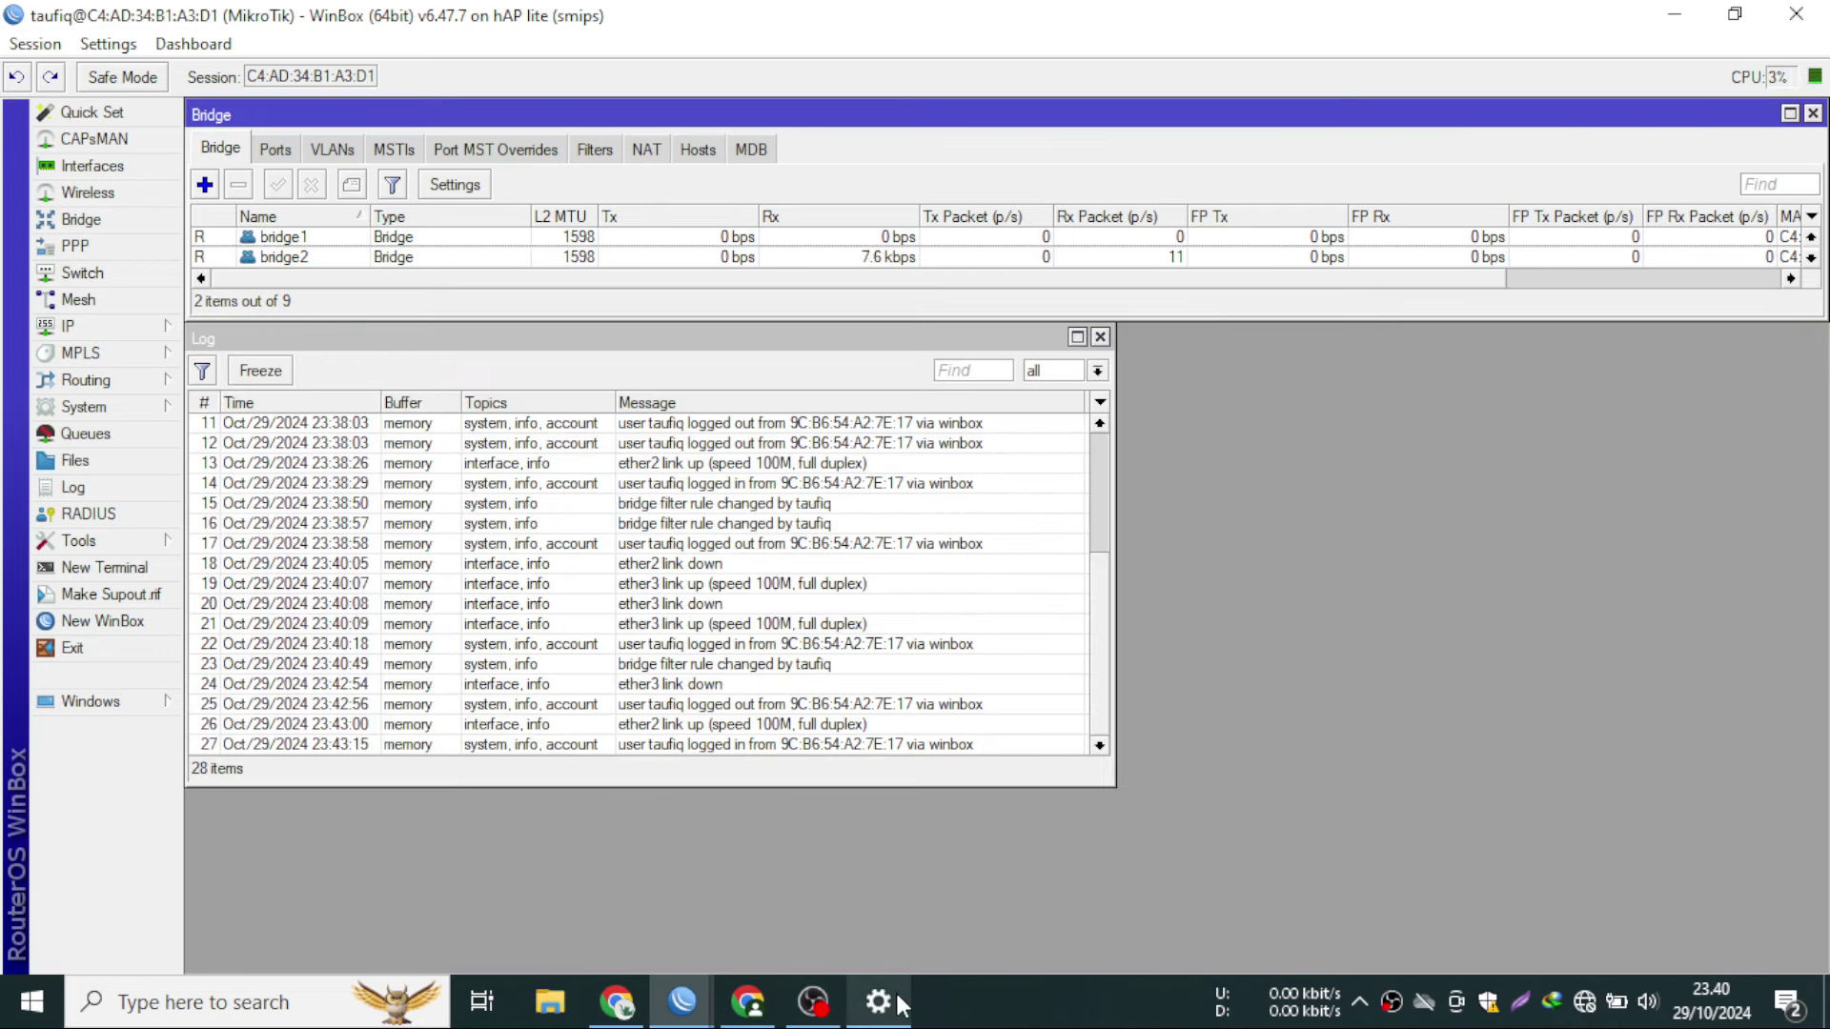
{"action": "left_click", "coordinate": [900, 1002]}
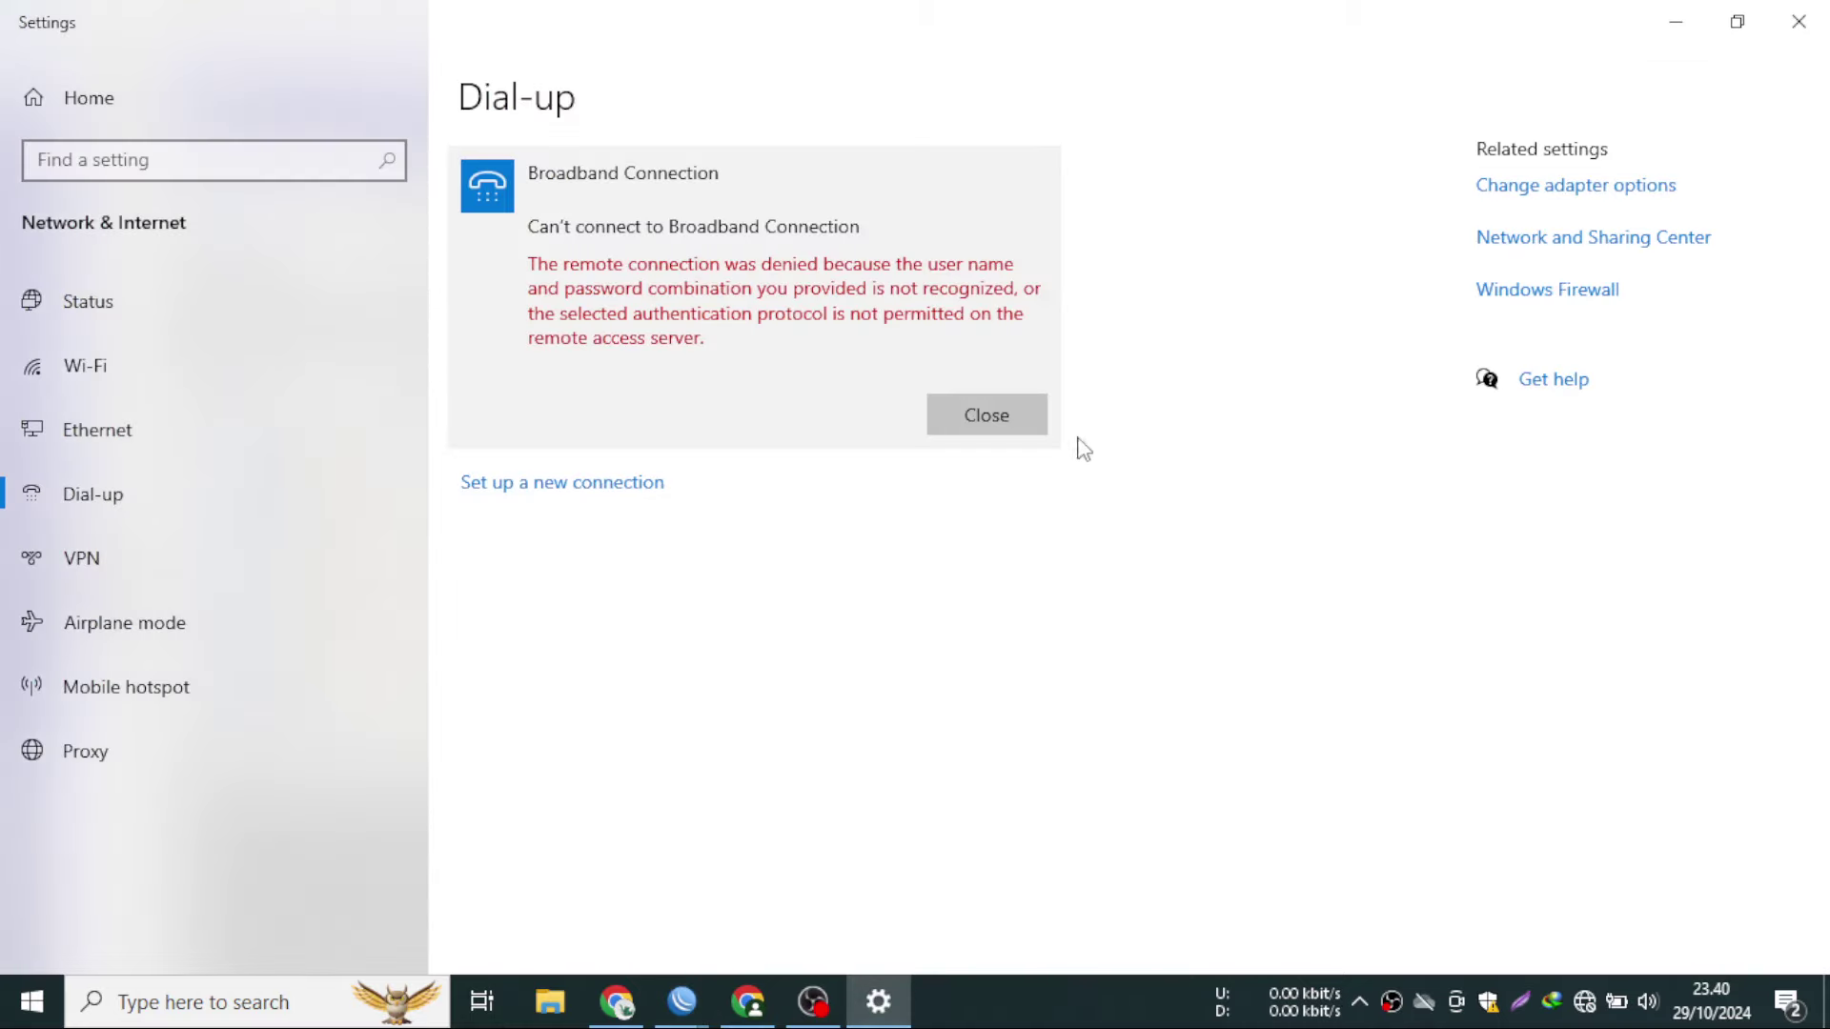
- Dismiss the earlier error and dial Broadband Connection with the user name and password
{"action": "left_click", "coordinate": [1016, 420]}
{"action": "left_click", "coordinate": [665, 271]}
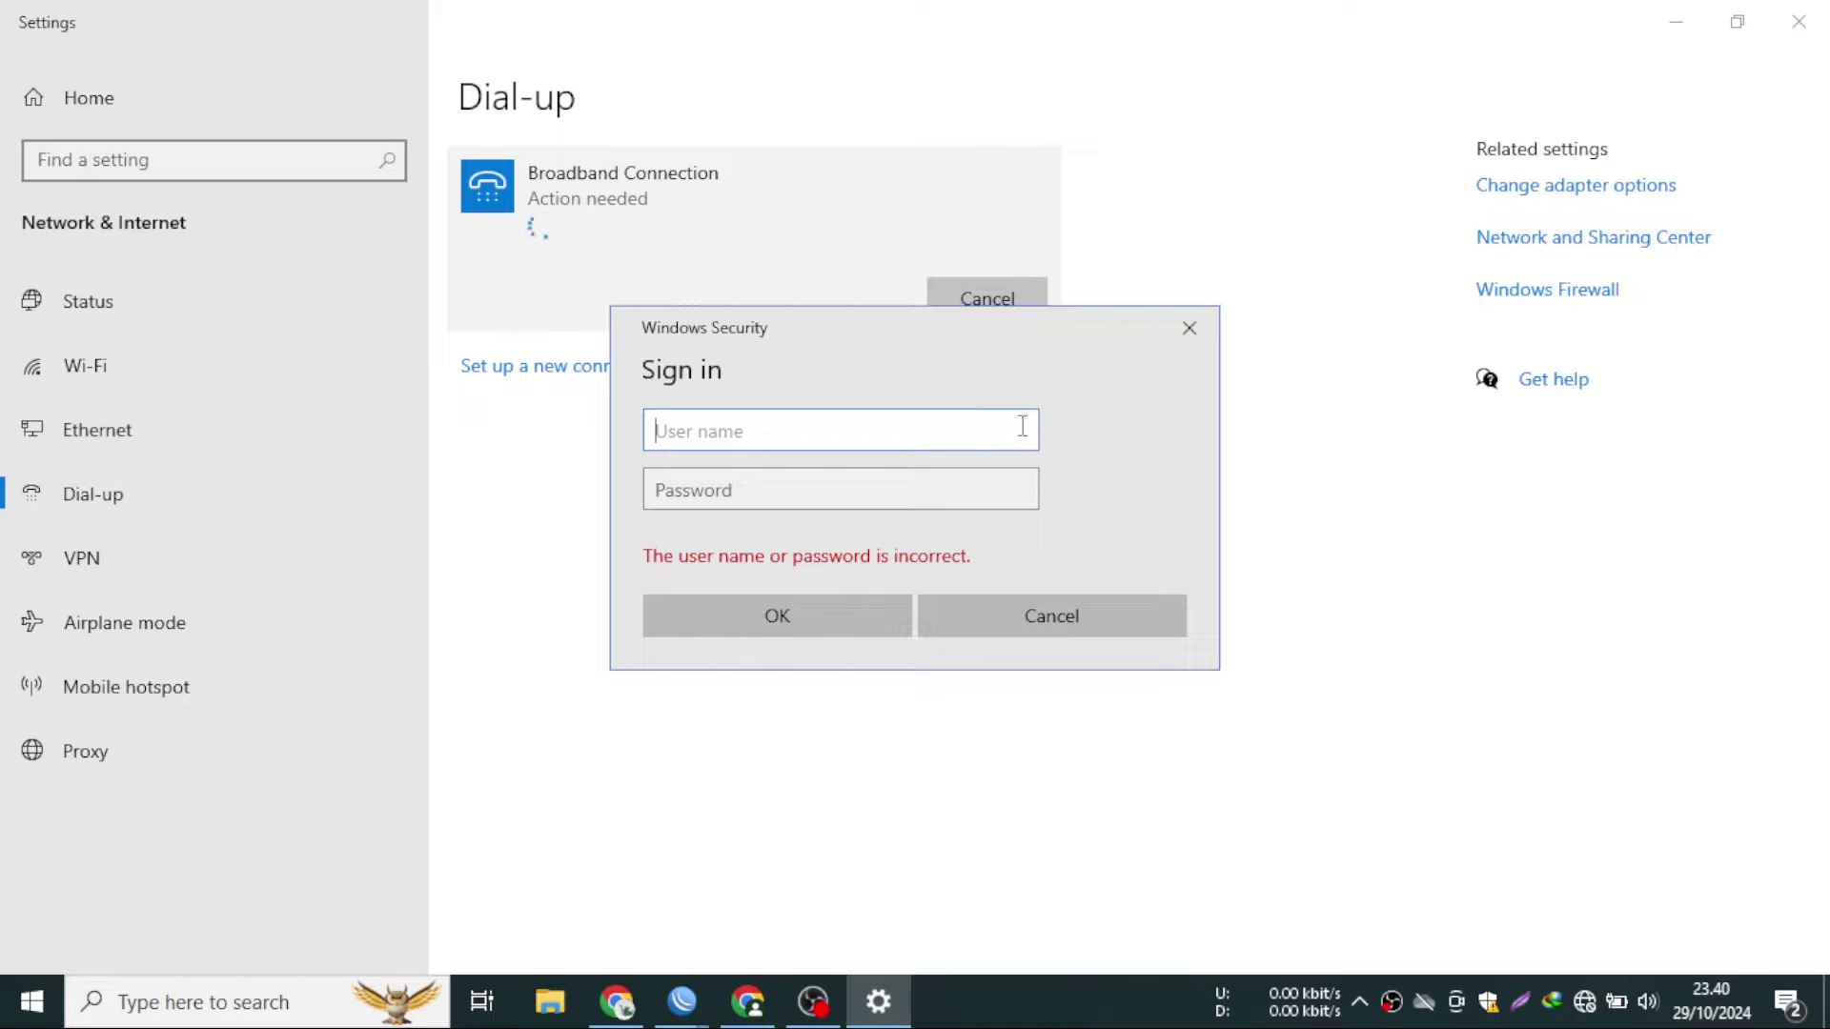
{"action": "type", "text": "1231"}
{"action": "key", "text": "Tab"}
{"action": "type", "text": "1231"}
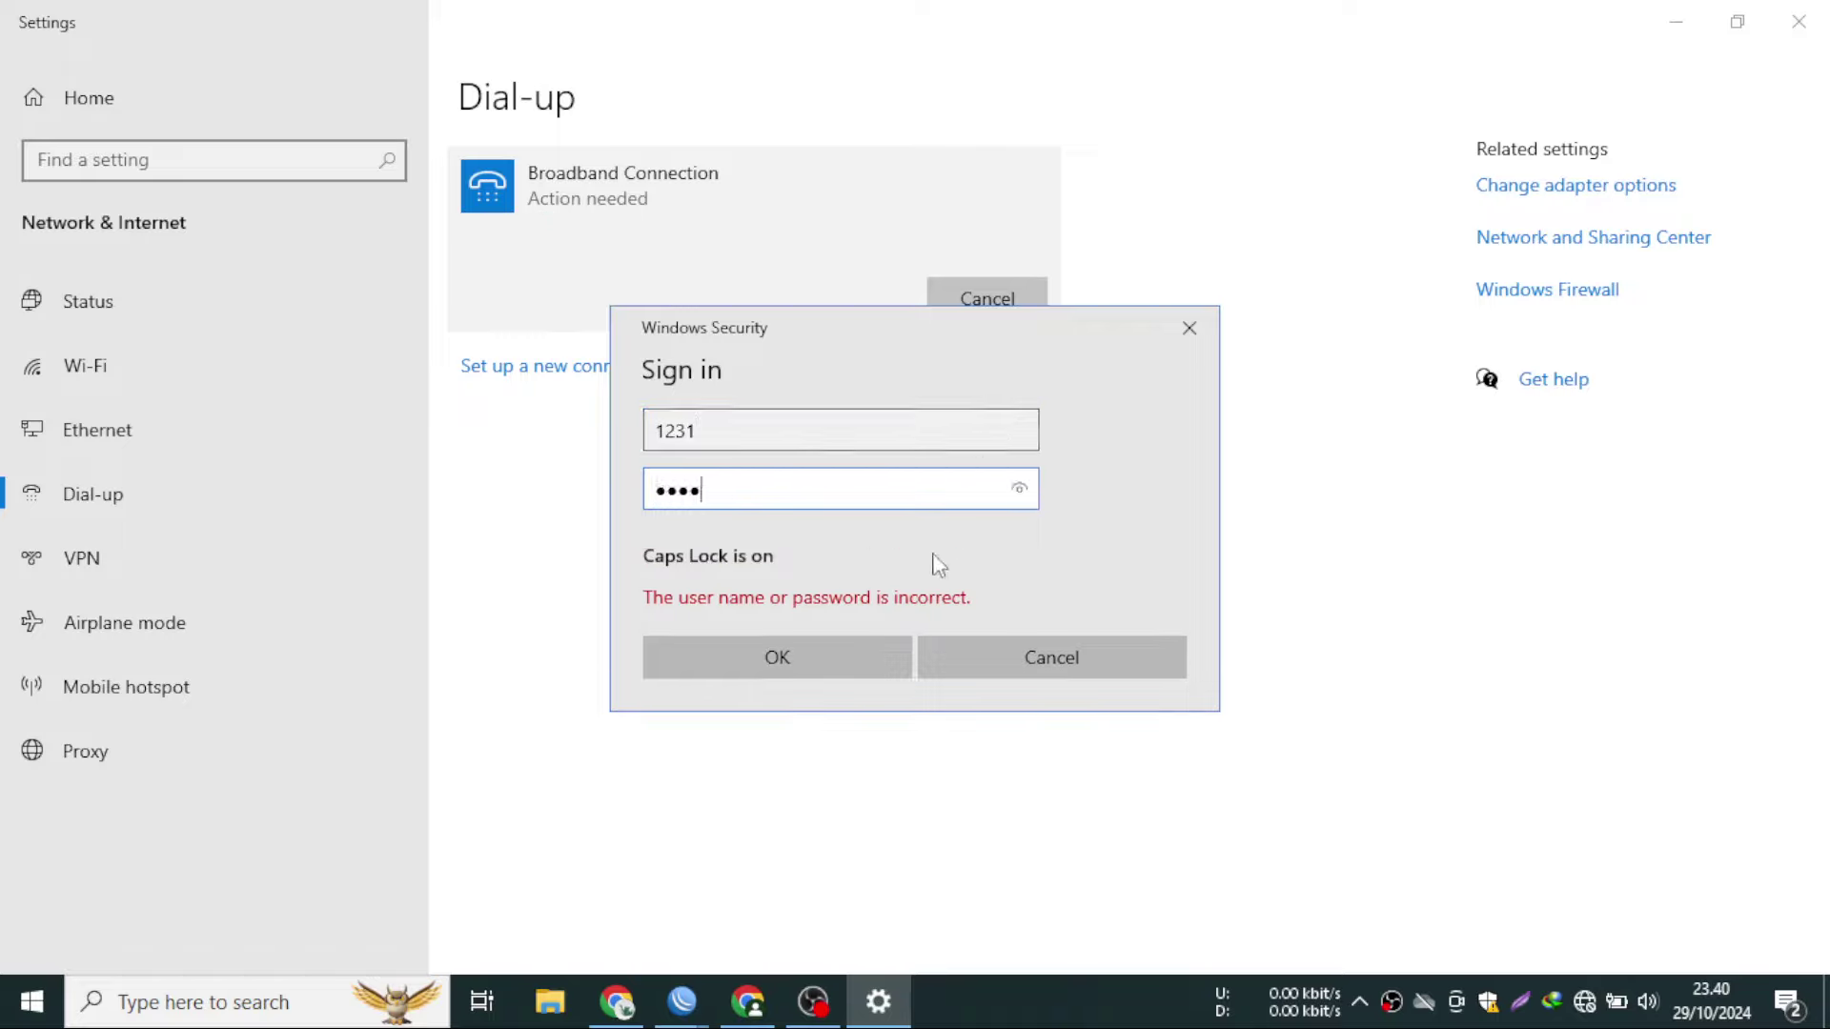
{"action": "left_click", "coordinate": [855, 653]}
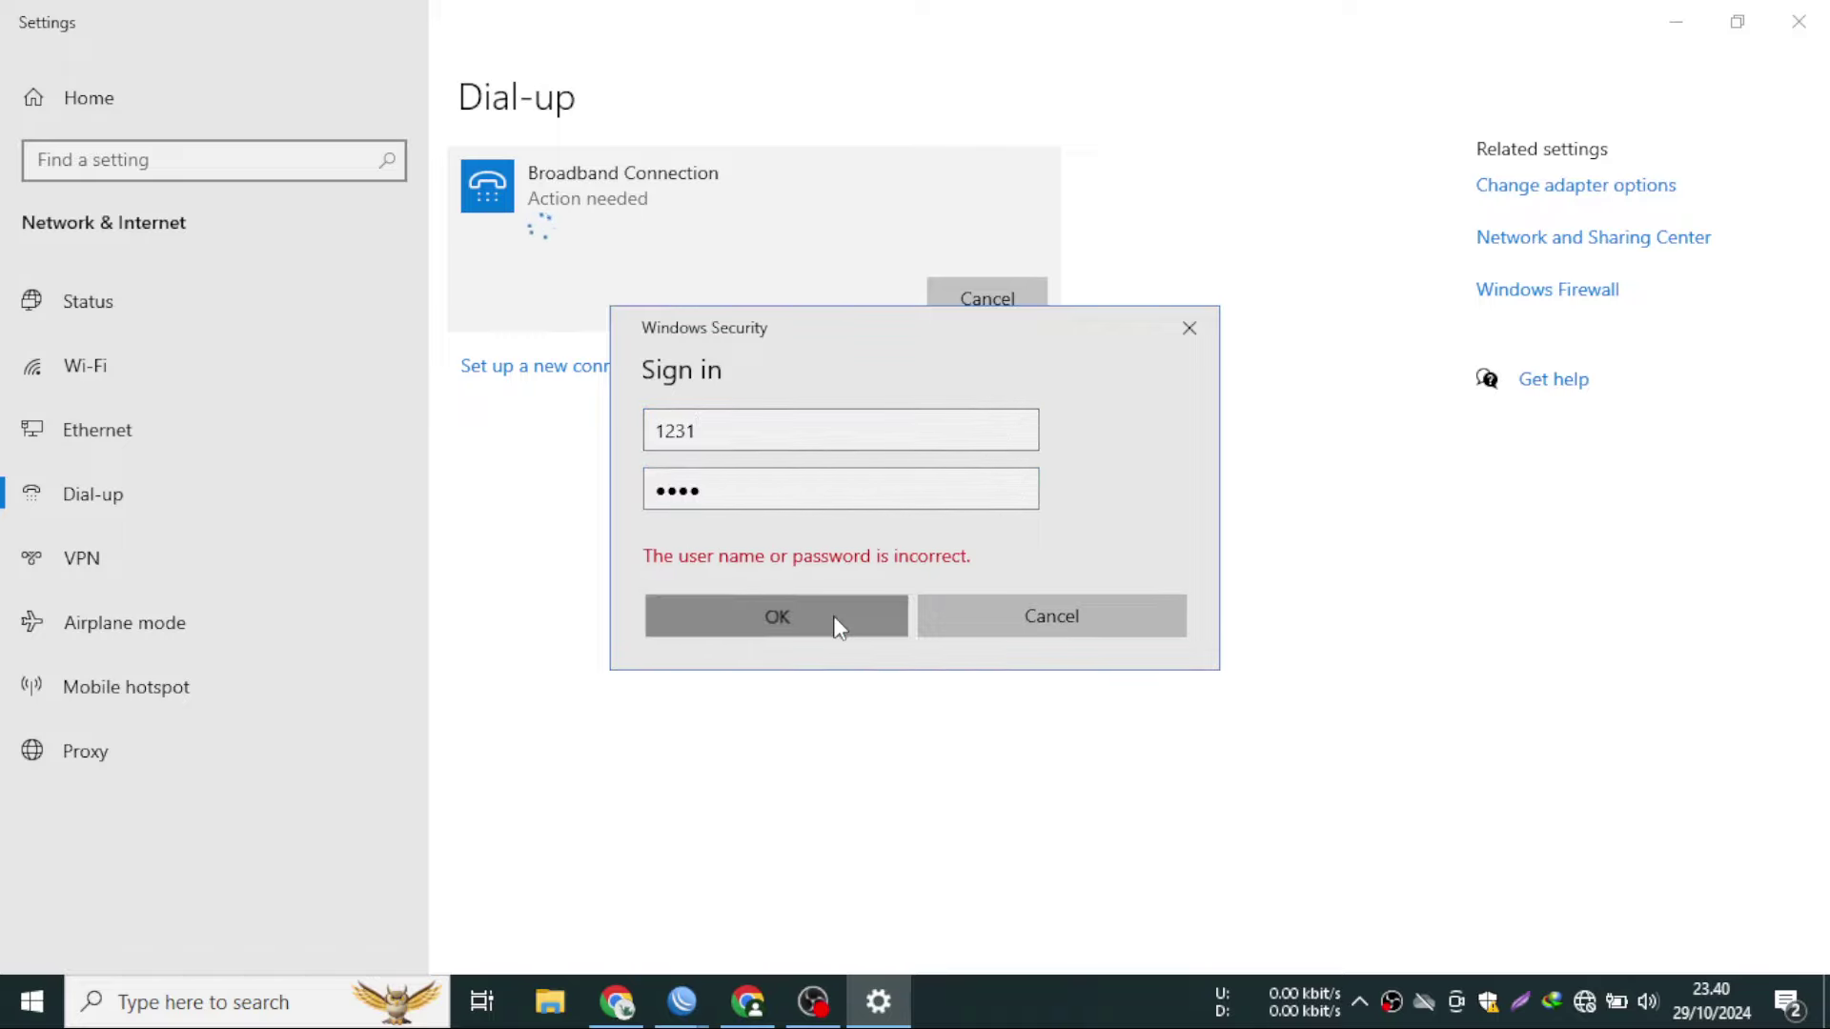
{"action": "left_click", "coordinate": [837, 626]}
- Place Settings beside the router log, redial Broadband Connection, then cancel the sign-in prompt
{"action": "left_click", "coordinate": [1737, 21]}
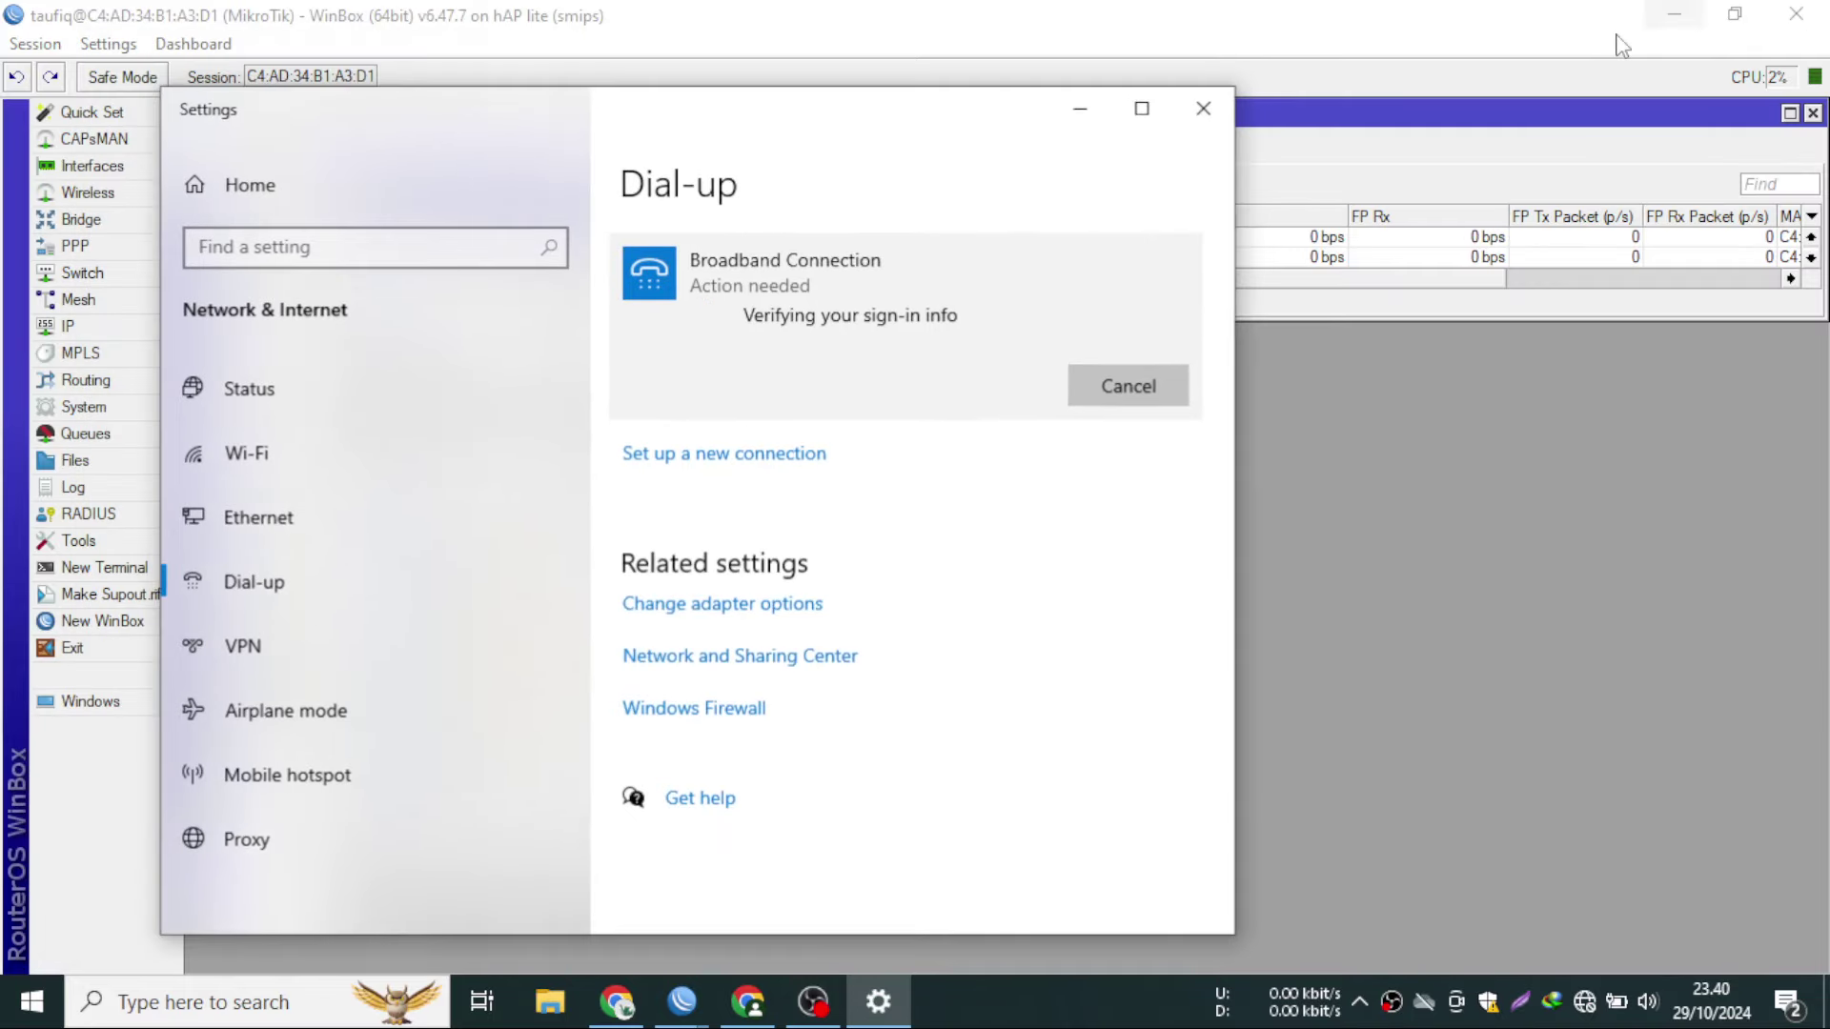
{"action": "left_click_drag", "start_coordinate": [657, 105], "coordinate": [973, 145]}
{"action": "left_click", "coordinate": [1349, 366]}
{"action": "left_click", "coordinate": [1460, 538]}
{"action": "left_click", "coordinate": [1210, 392]}
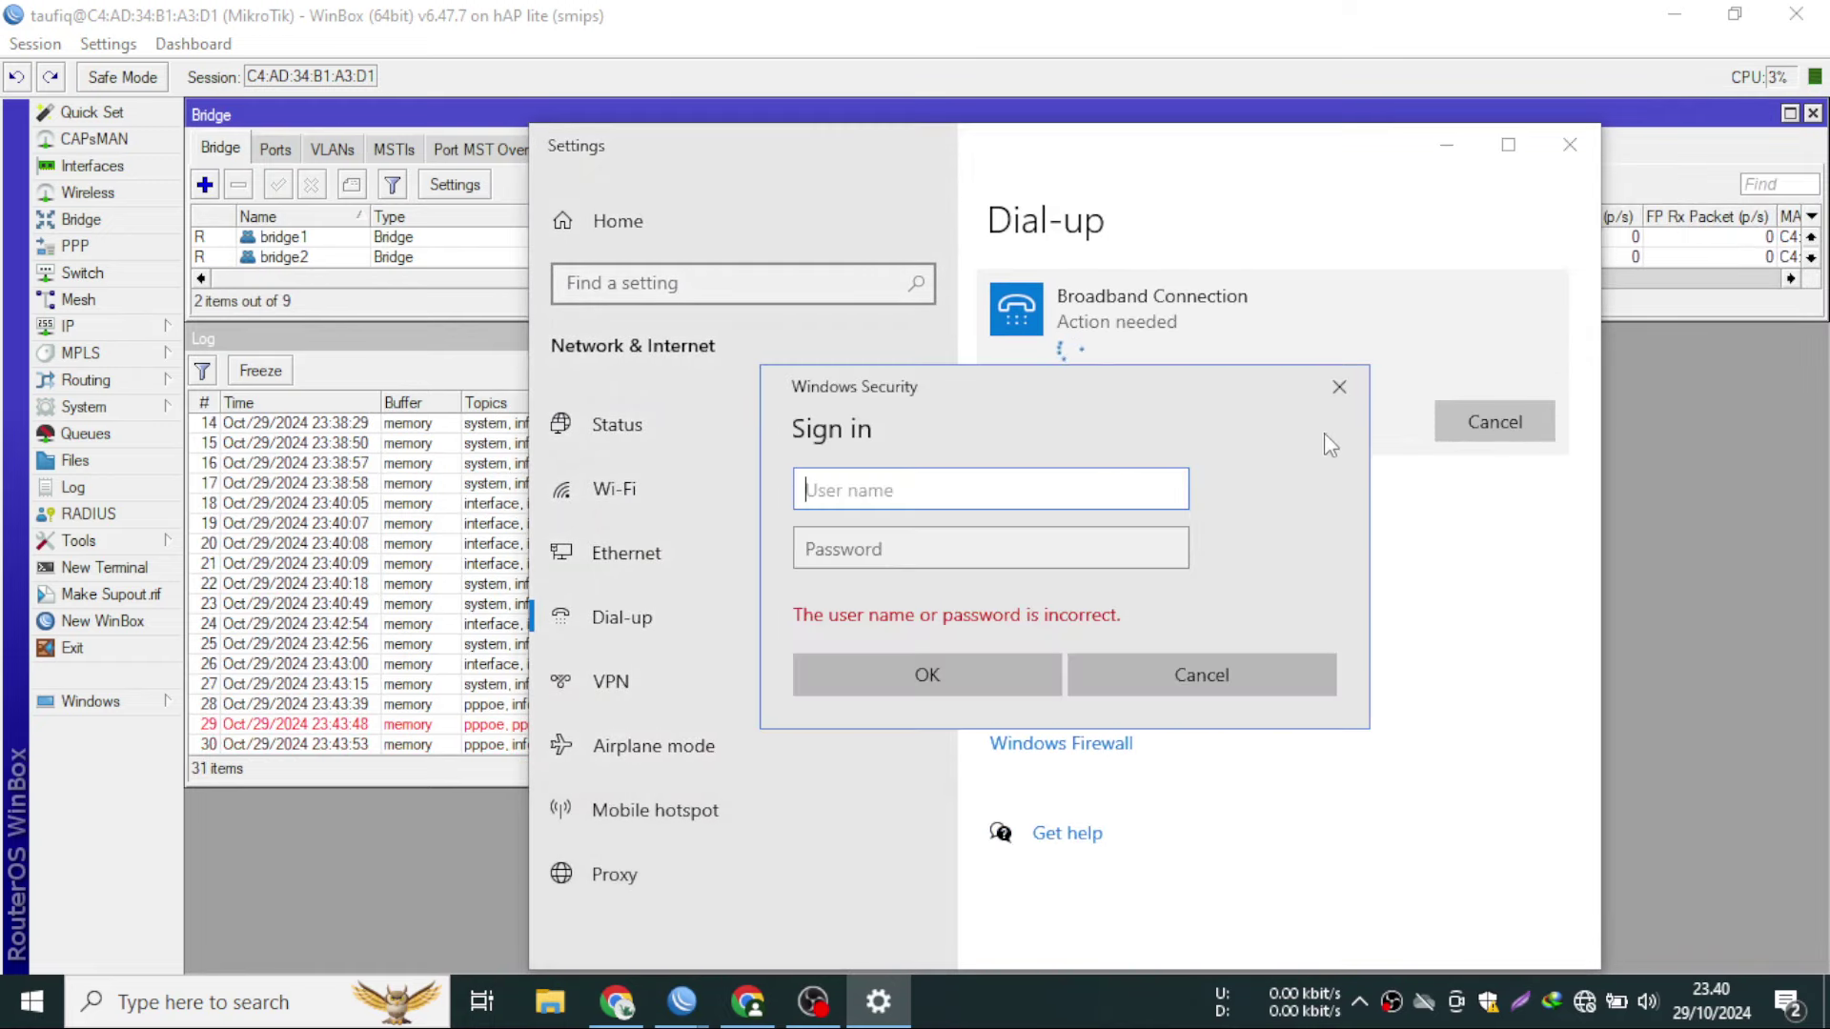
{"action": "left_click", "coordinate": [1339, 386]}
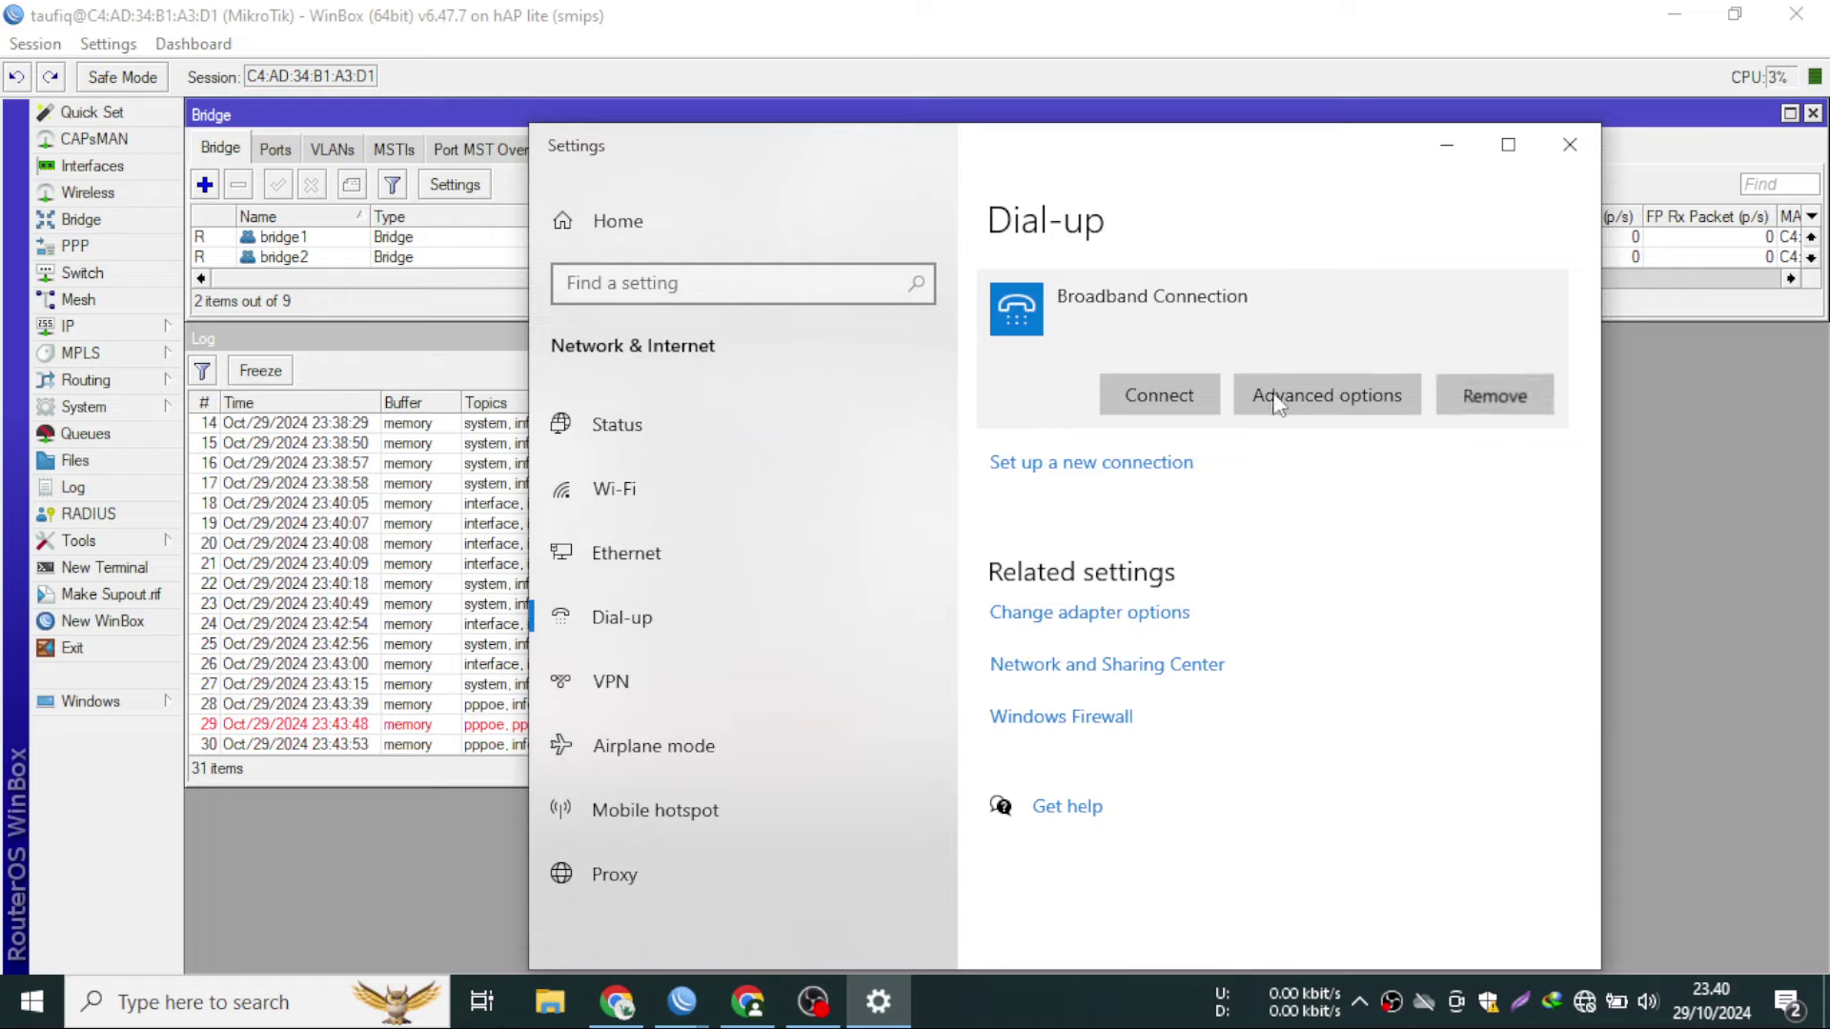
- Remove the Broadband Connection and start setting up a new connection
{"action": "left_click", "coordinate": [1472, 398]}
{"action": "left_click", "coordinate": [1559, 326]}
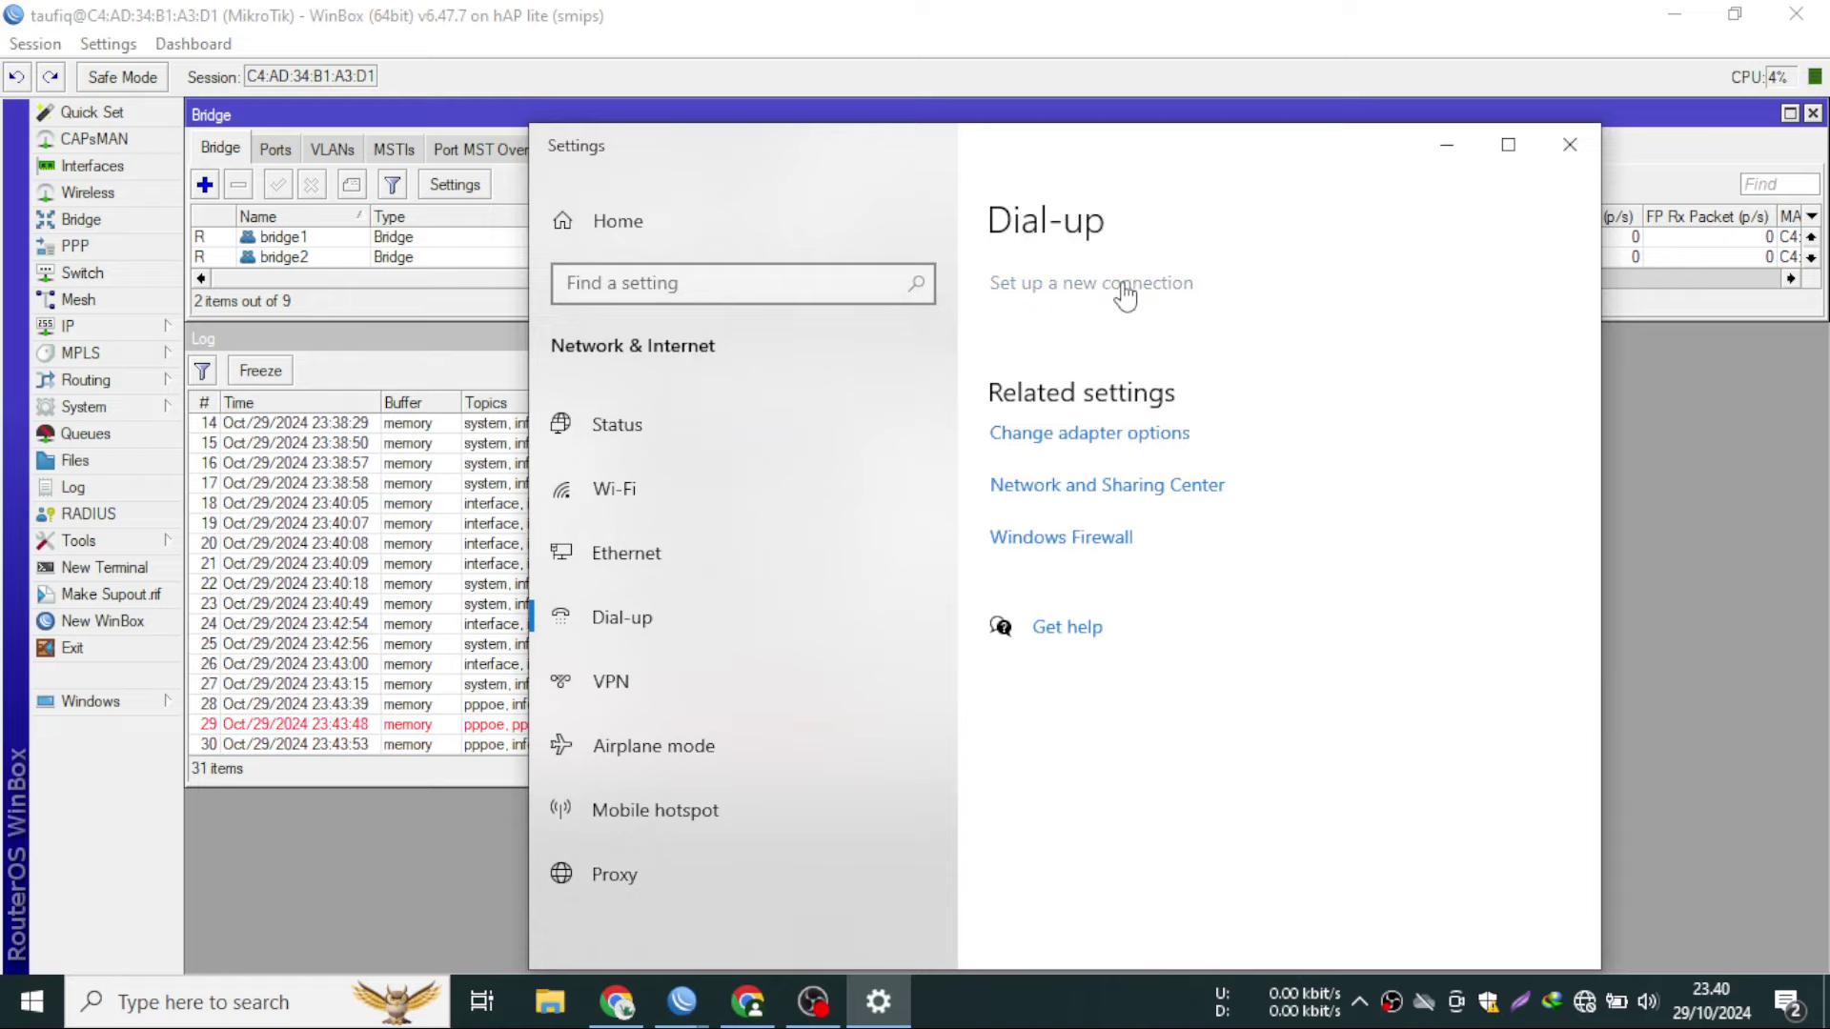
{"action": "left_click", "coordinate": [1125, 286]}
- Create a broadband PPPoE Internet connection with user name and remembered password, and dial it
{"action": "left_click", "coordinate": [1155, 758]}
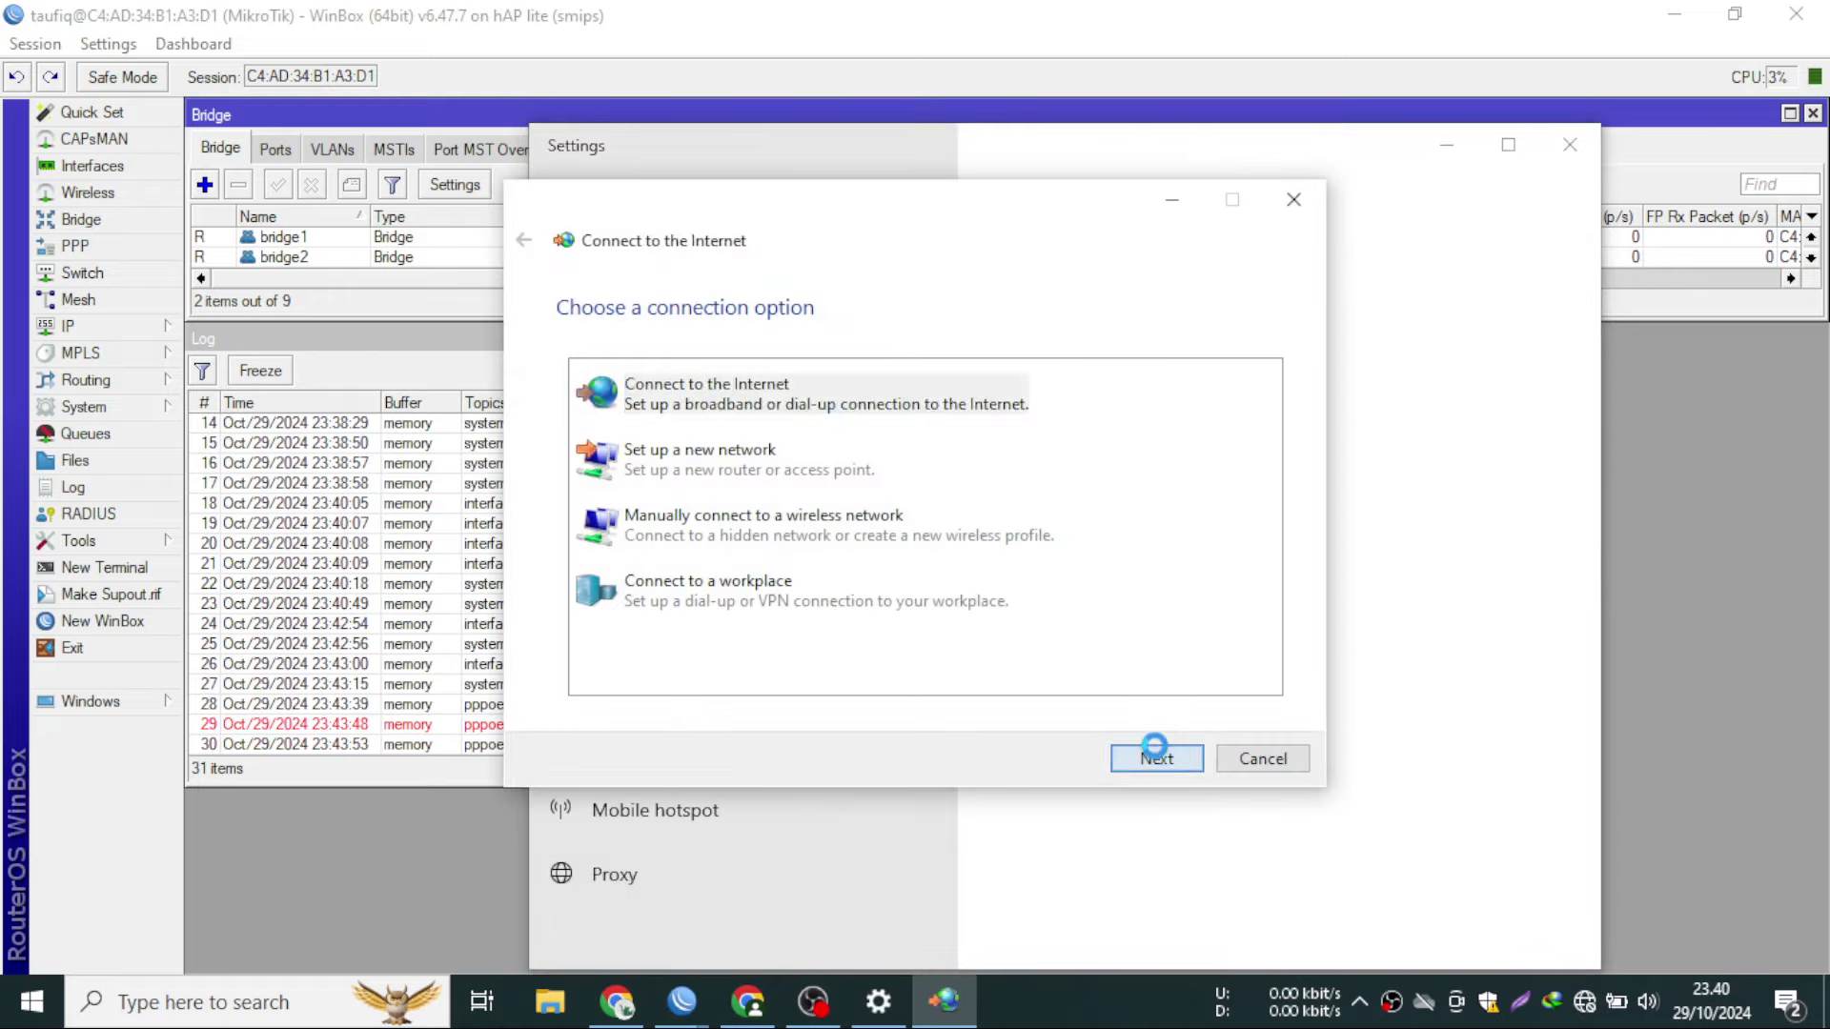
{"action": "left_click", "coordinate": [815, 410]}
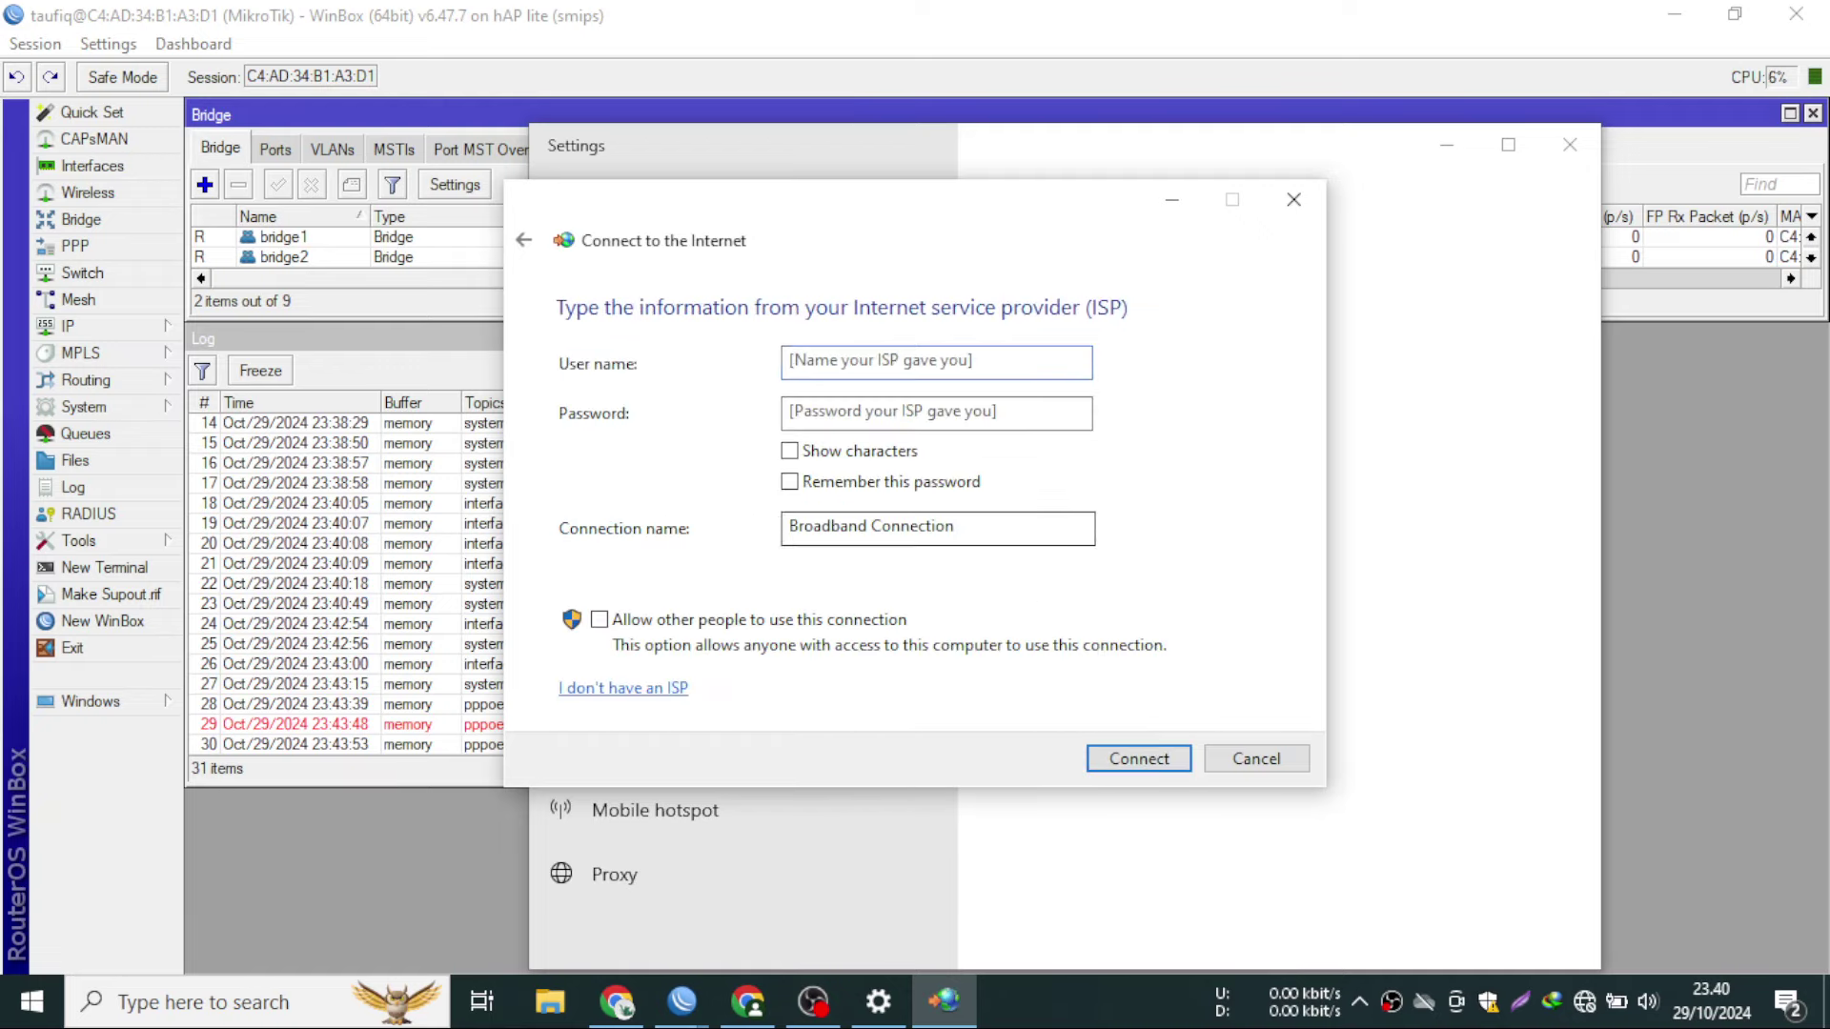
{"action": "type", "text": "222"}
{"action": "left_click", "coordinate": [919, 410]}
{"action": "type", "text": "2"}
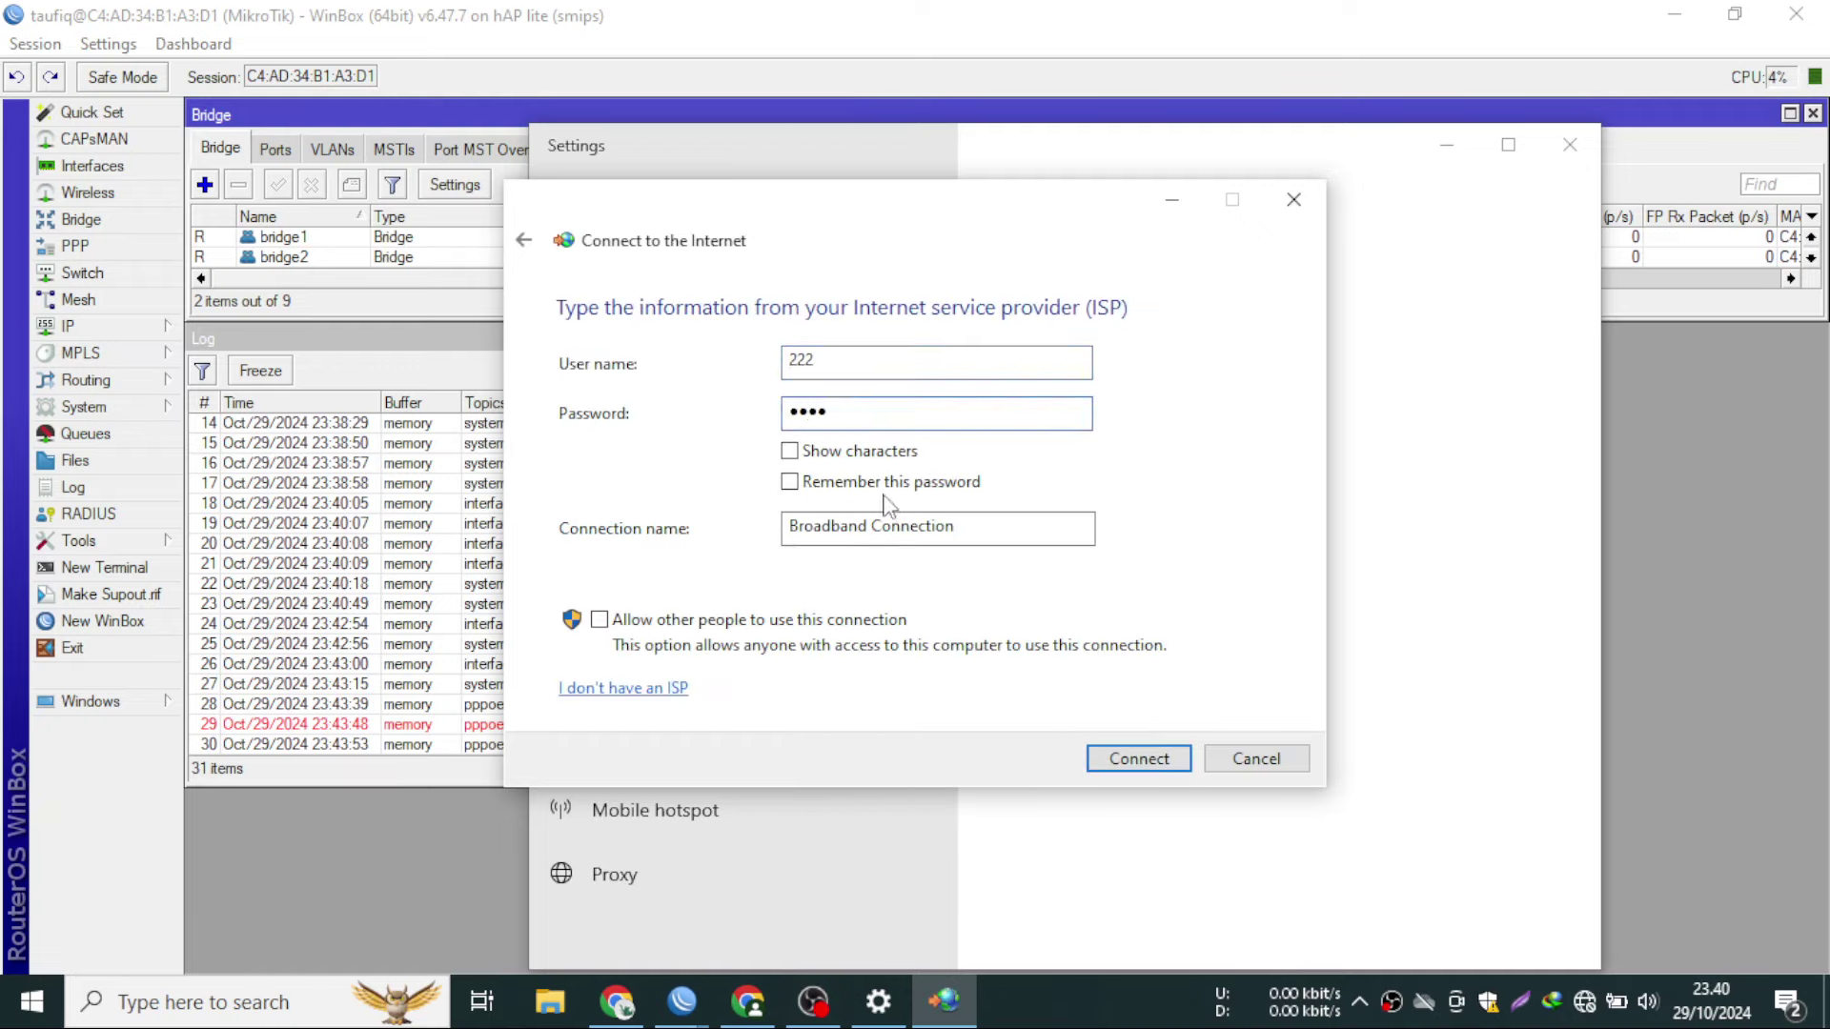
{"action": "left_click", "coordinate": [887, 483]}
{"action": "left_click", "coordinate": [1136, 759]}
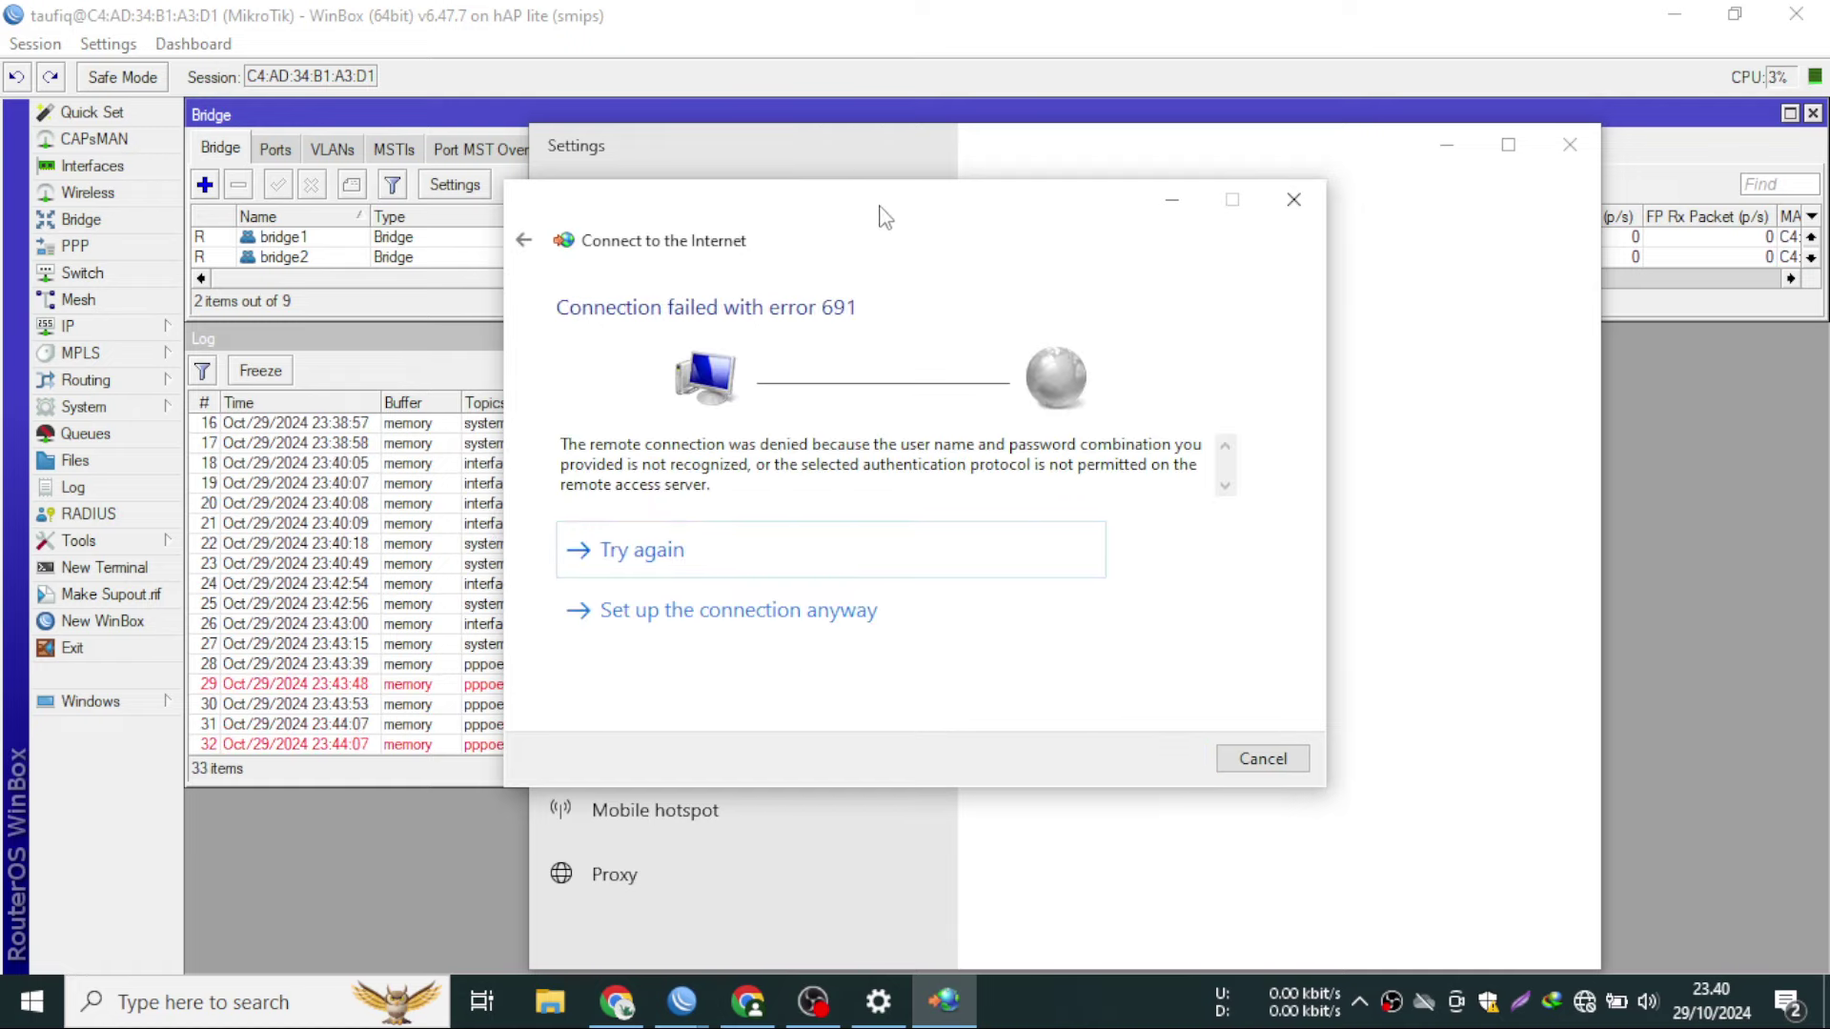
- Retry the failed dial repeatedly, getting errors 691 and 629 in turn
{"action": "left_click", "coordinate": [1445, 144]}
{"action": "left_click_drag", "start_coordinate": [874, 224], "coordinate": [1297, 227]}
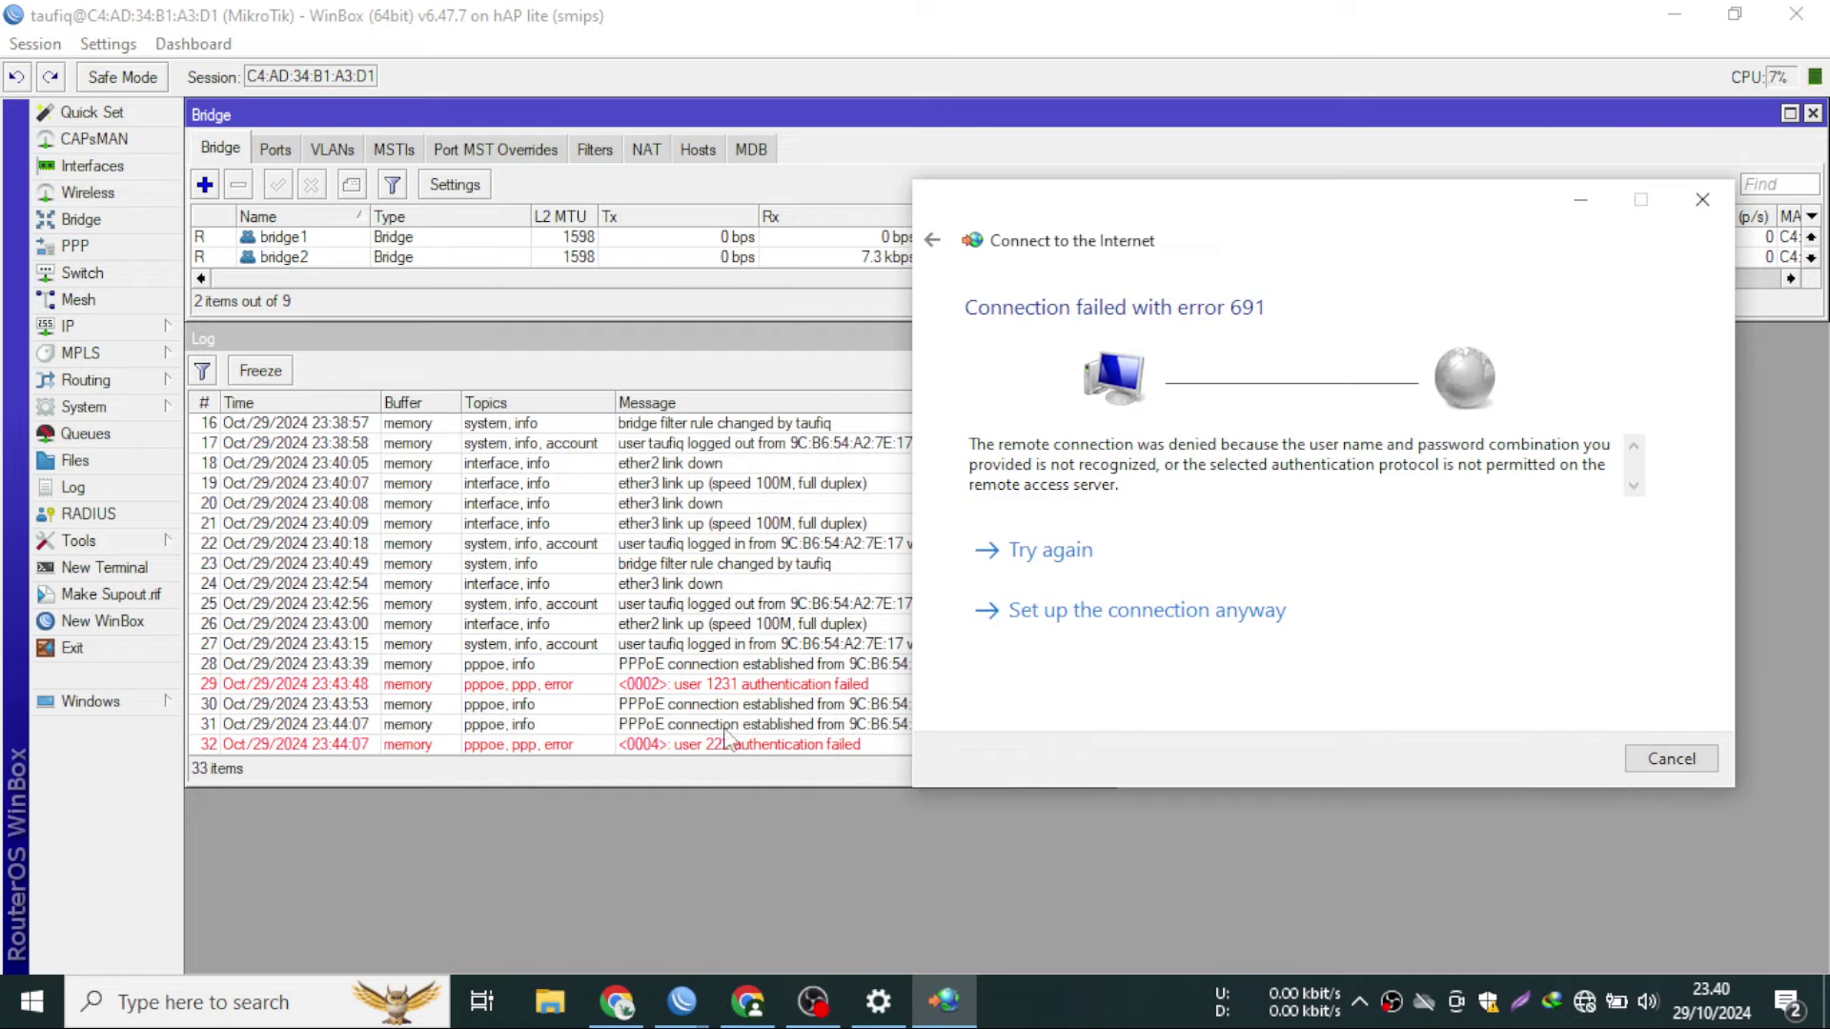
{"action": "left_click", "coordinate": [1075, 562]}
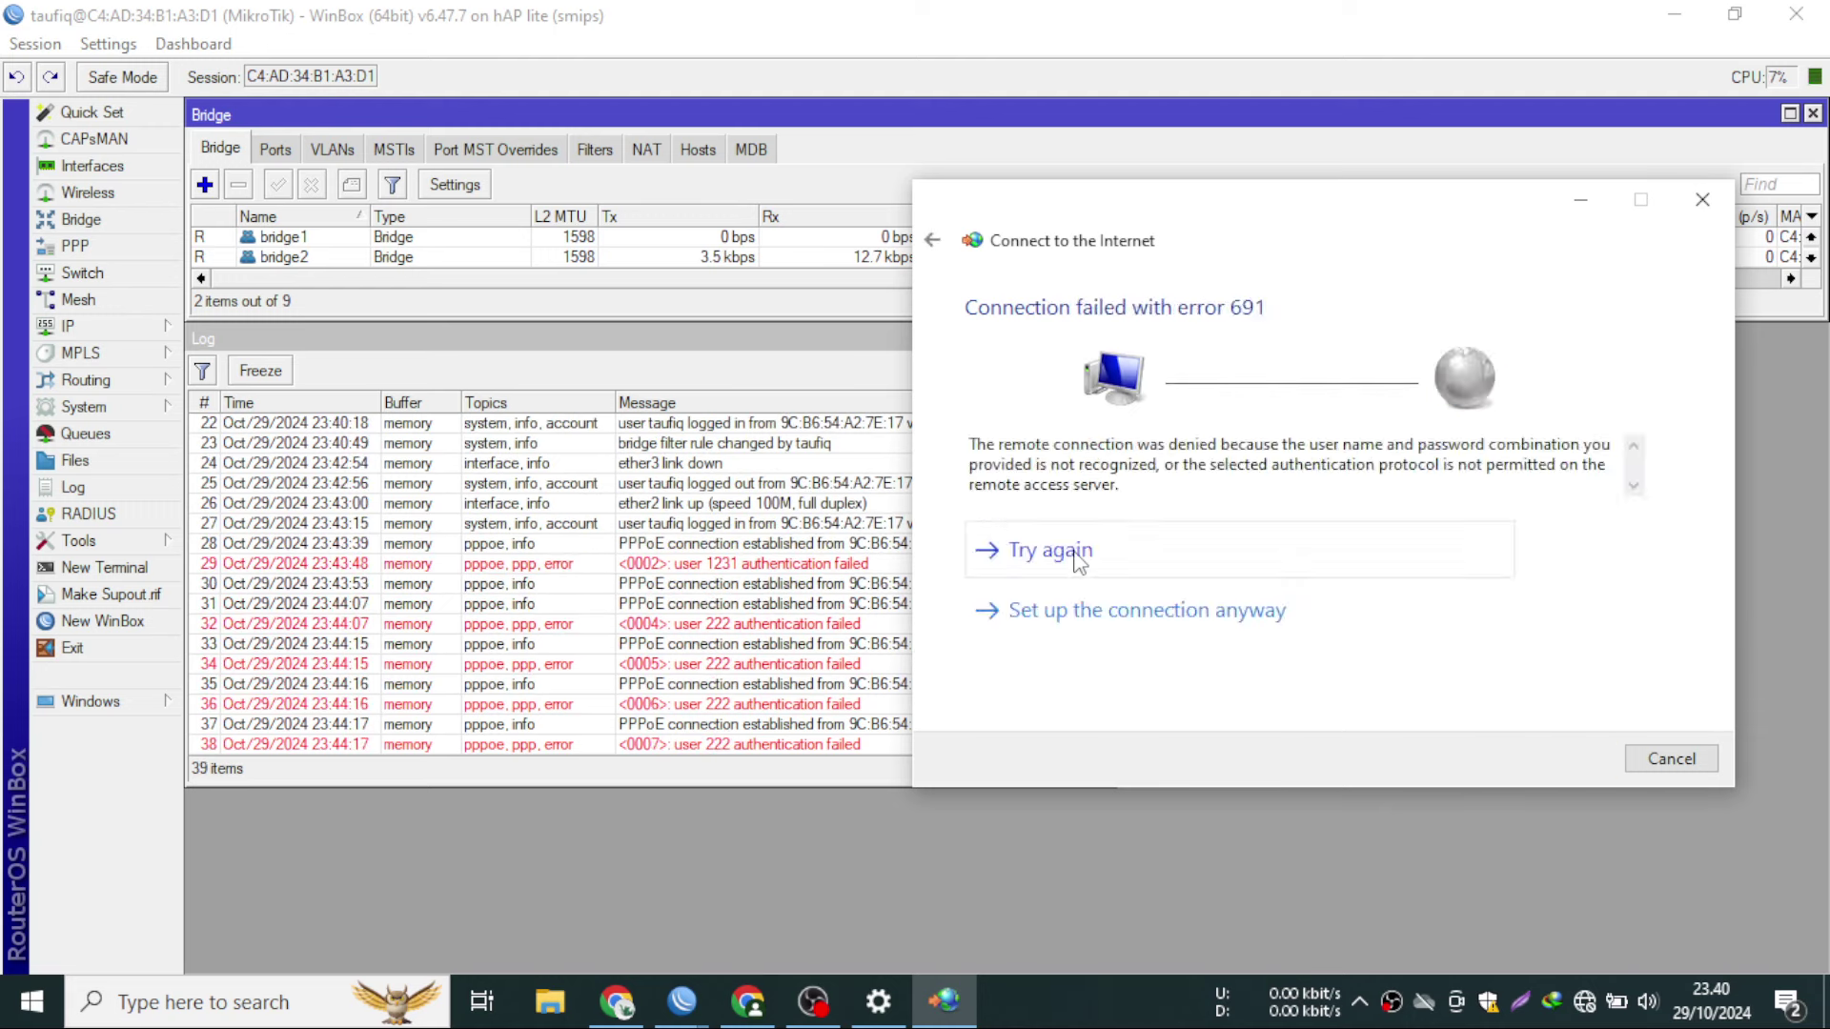
{"action": "left_click", "coordinate": [1075, 562]}
{"action": "left_click", "coordinate": [1075, 562]}
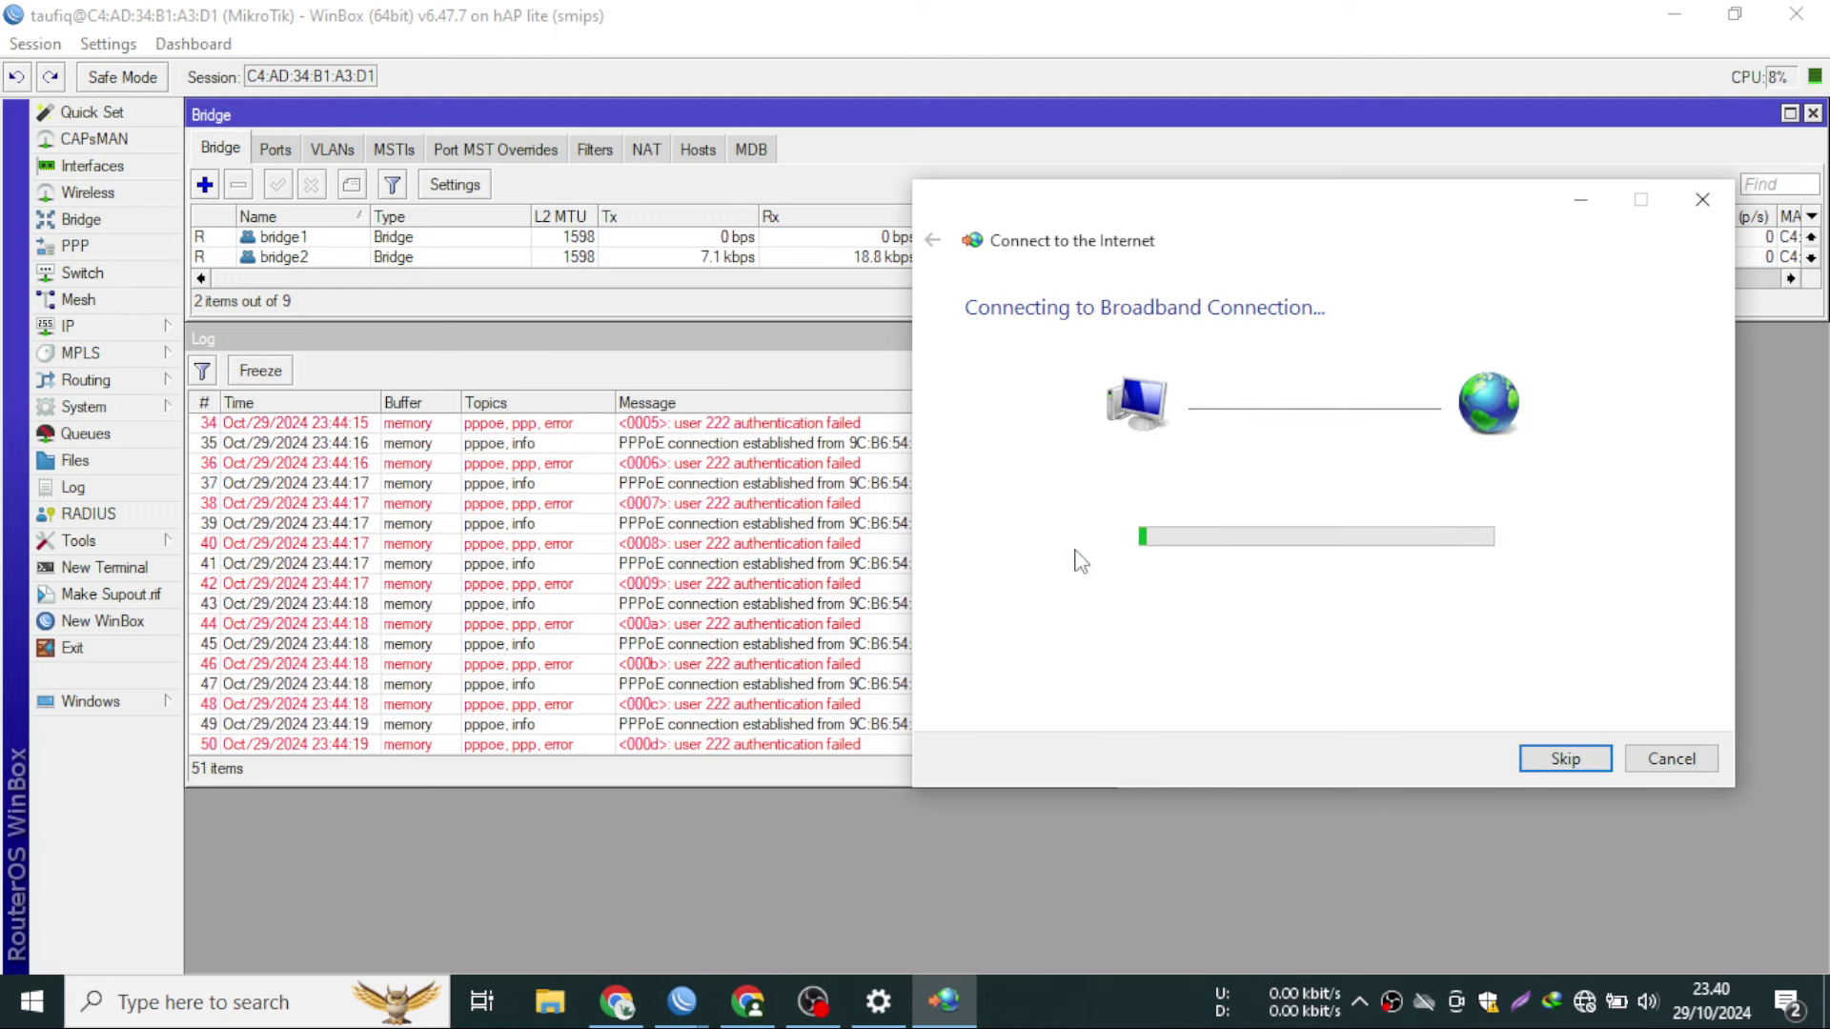
{"action": "left_click", "coordinate": [1077, 561]}
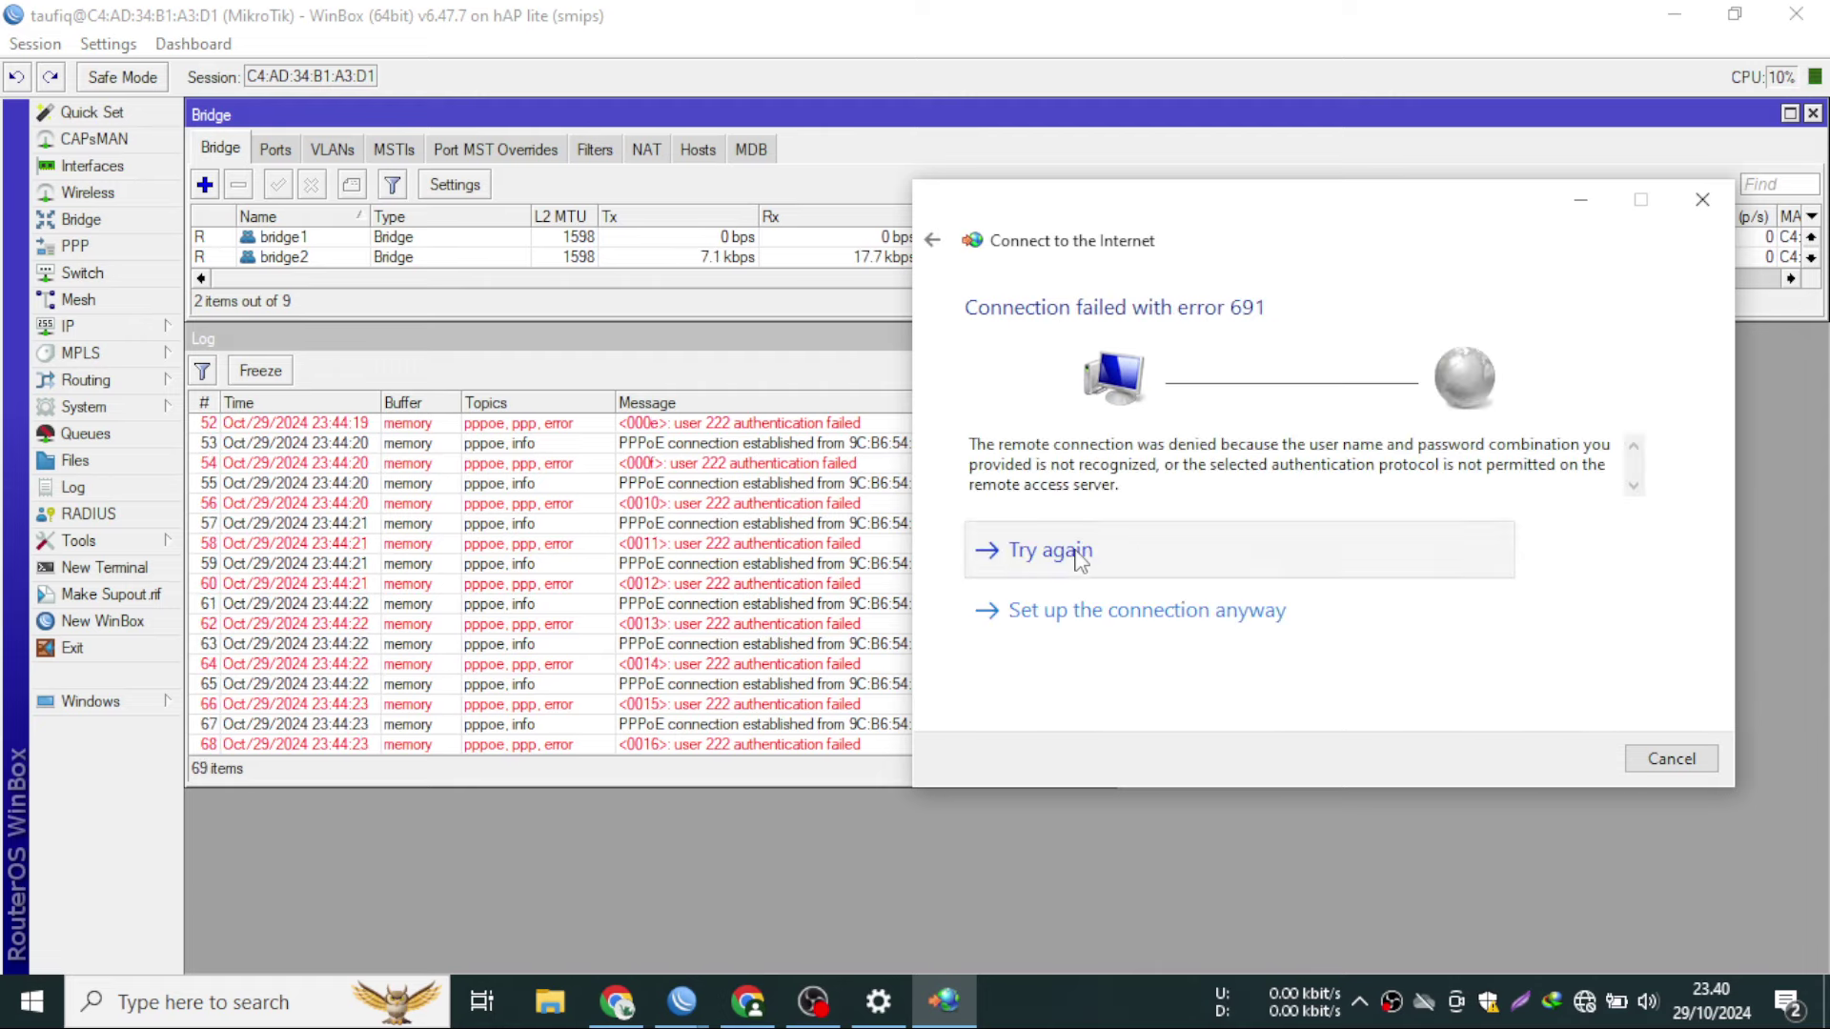
{"action": "left_click", "coordinate": [1077, 560]}
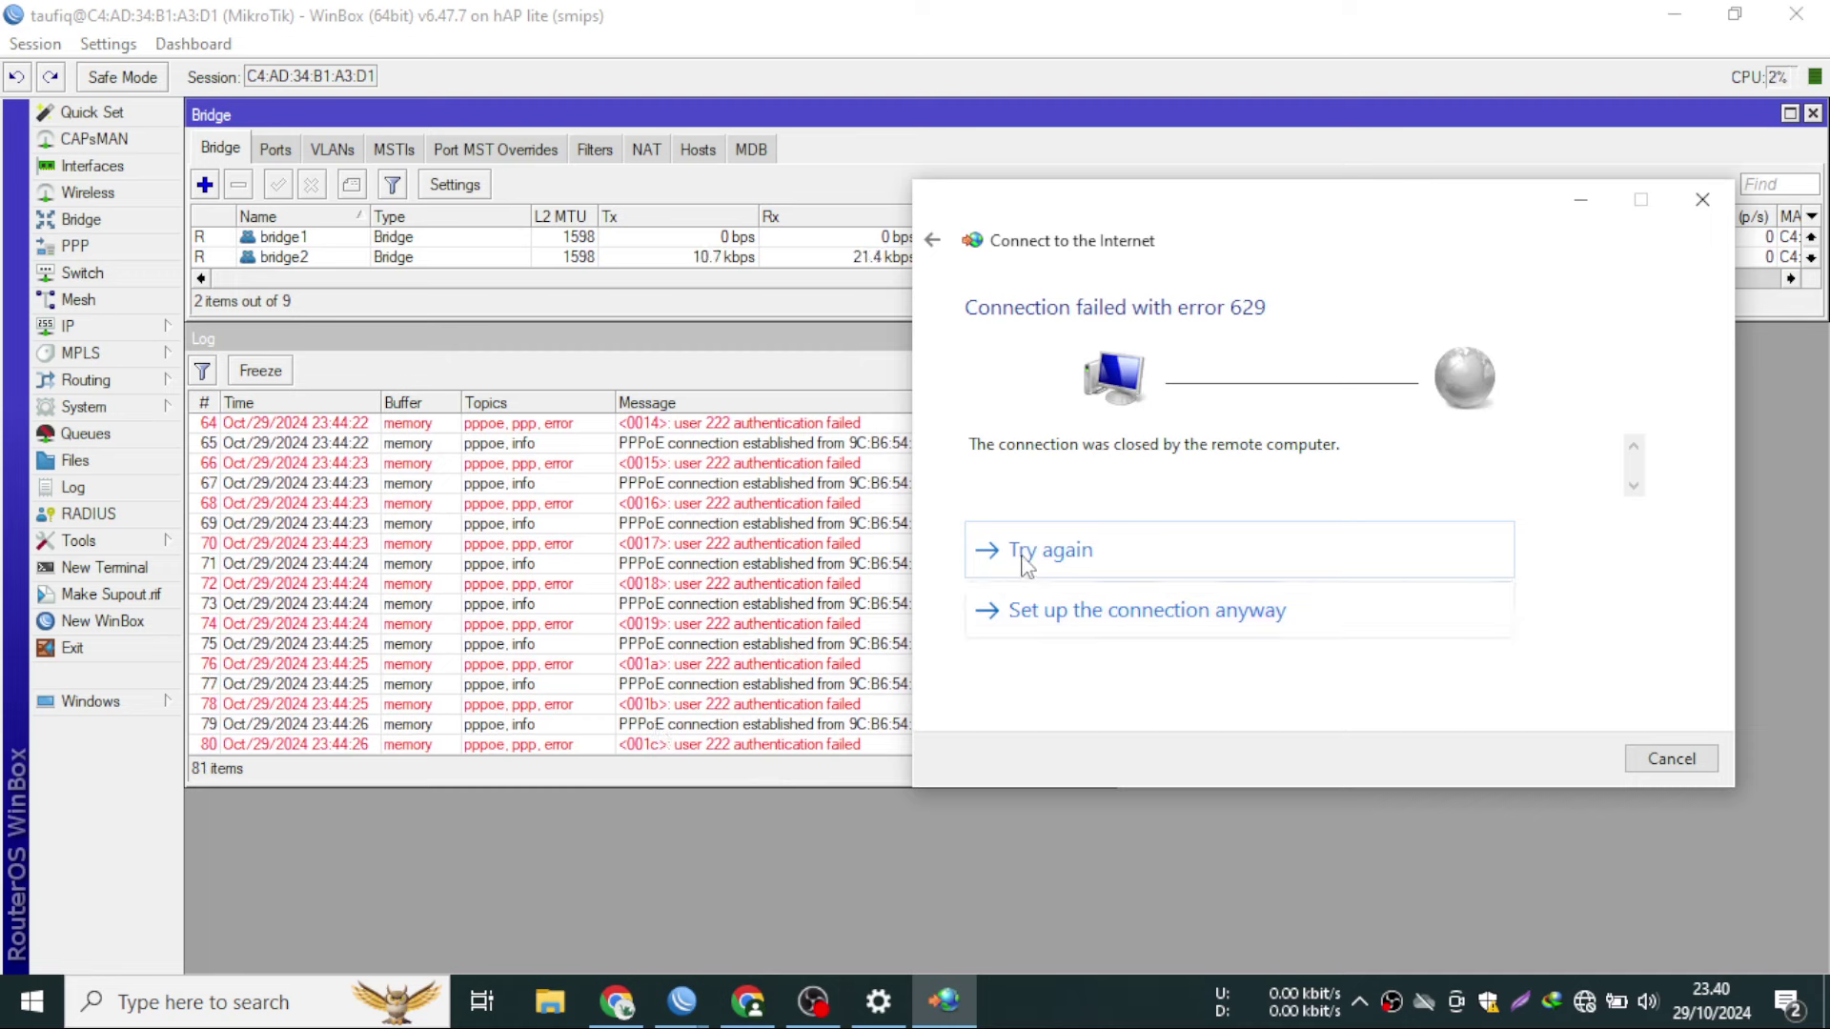
{"action": "left_click", "coordinate": [1023, 560]}
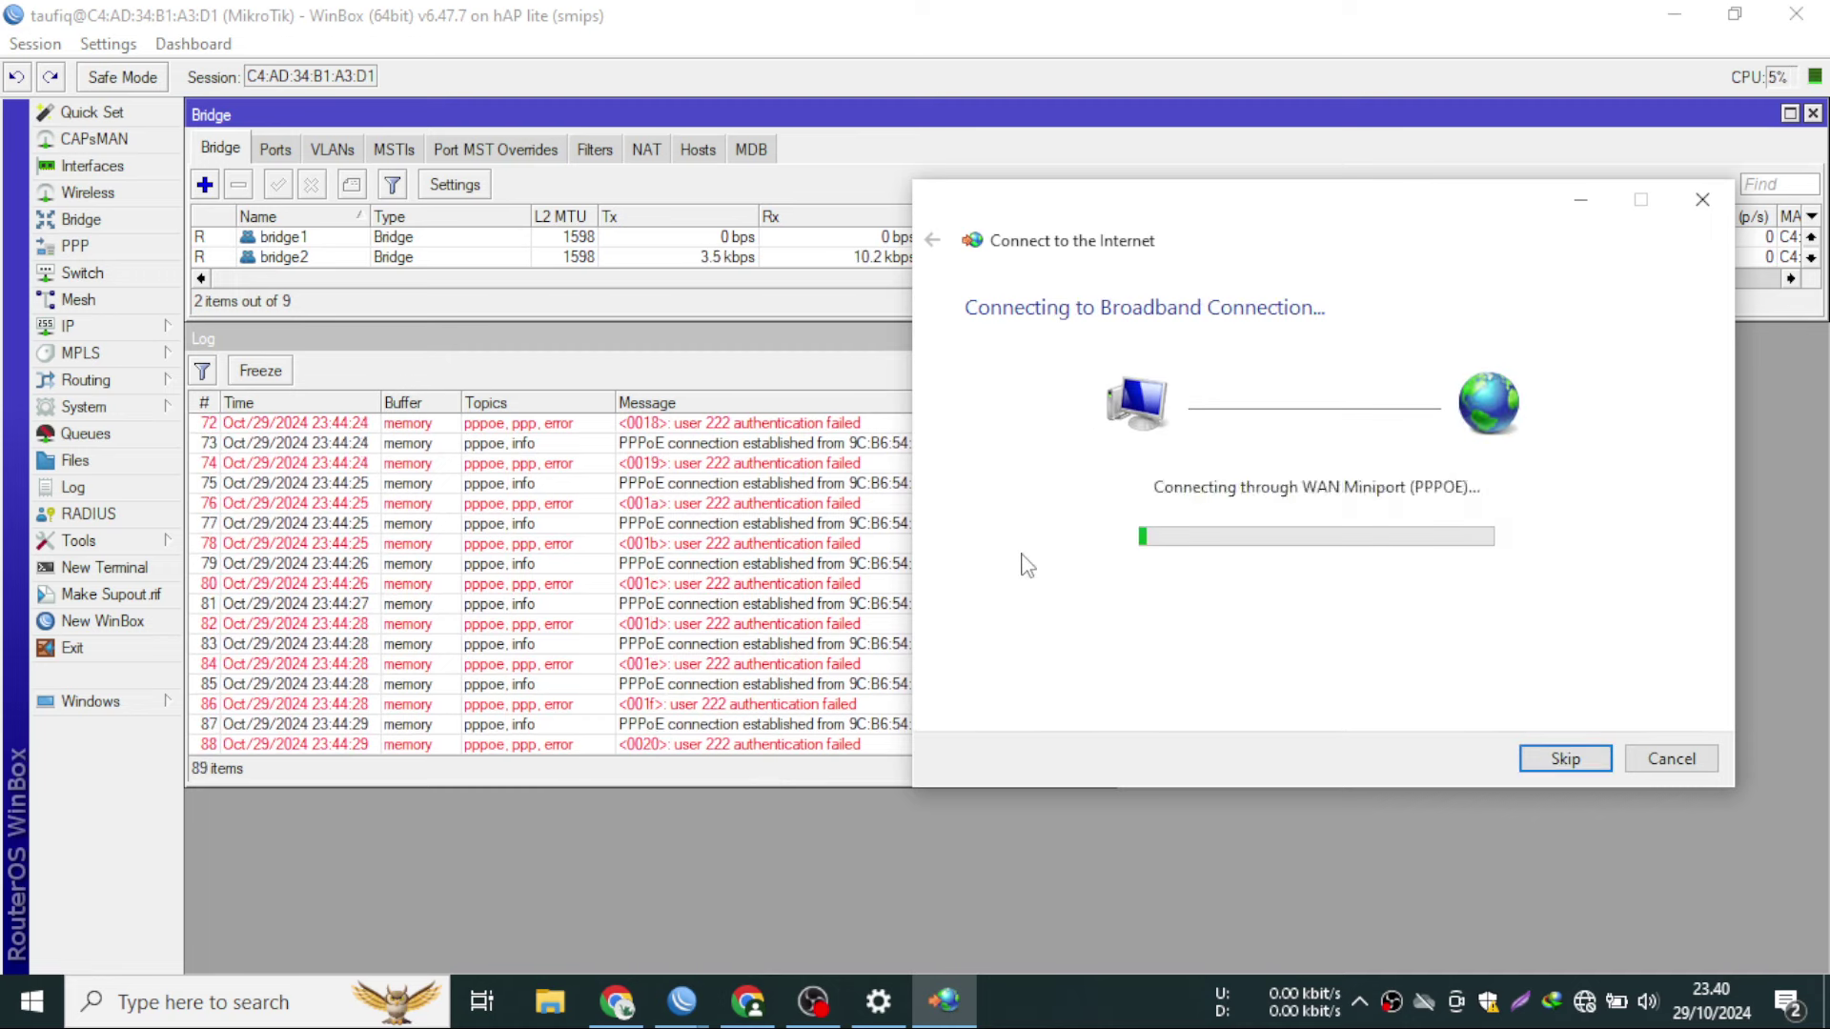
{"action": "left_click", "coordinate": [1025, 560]}
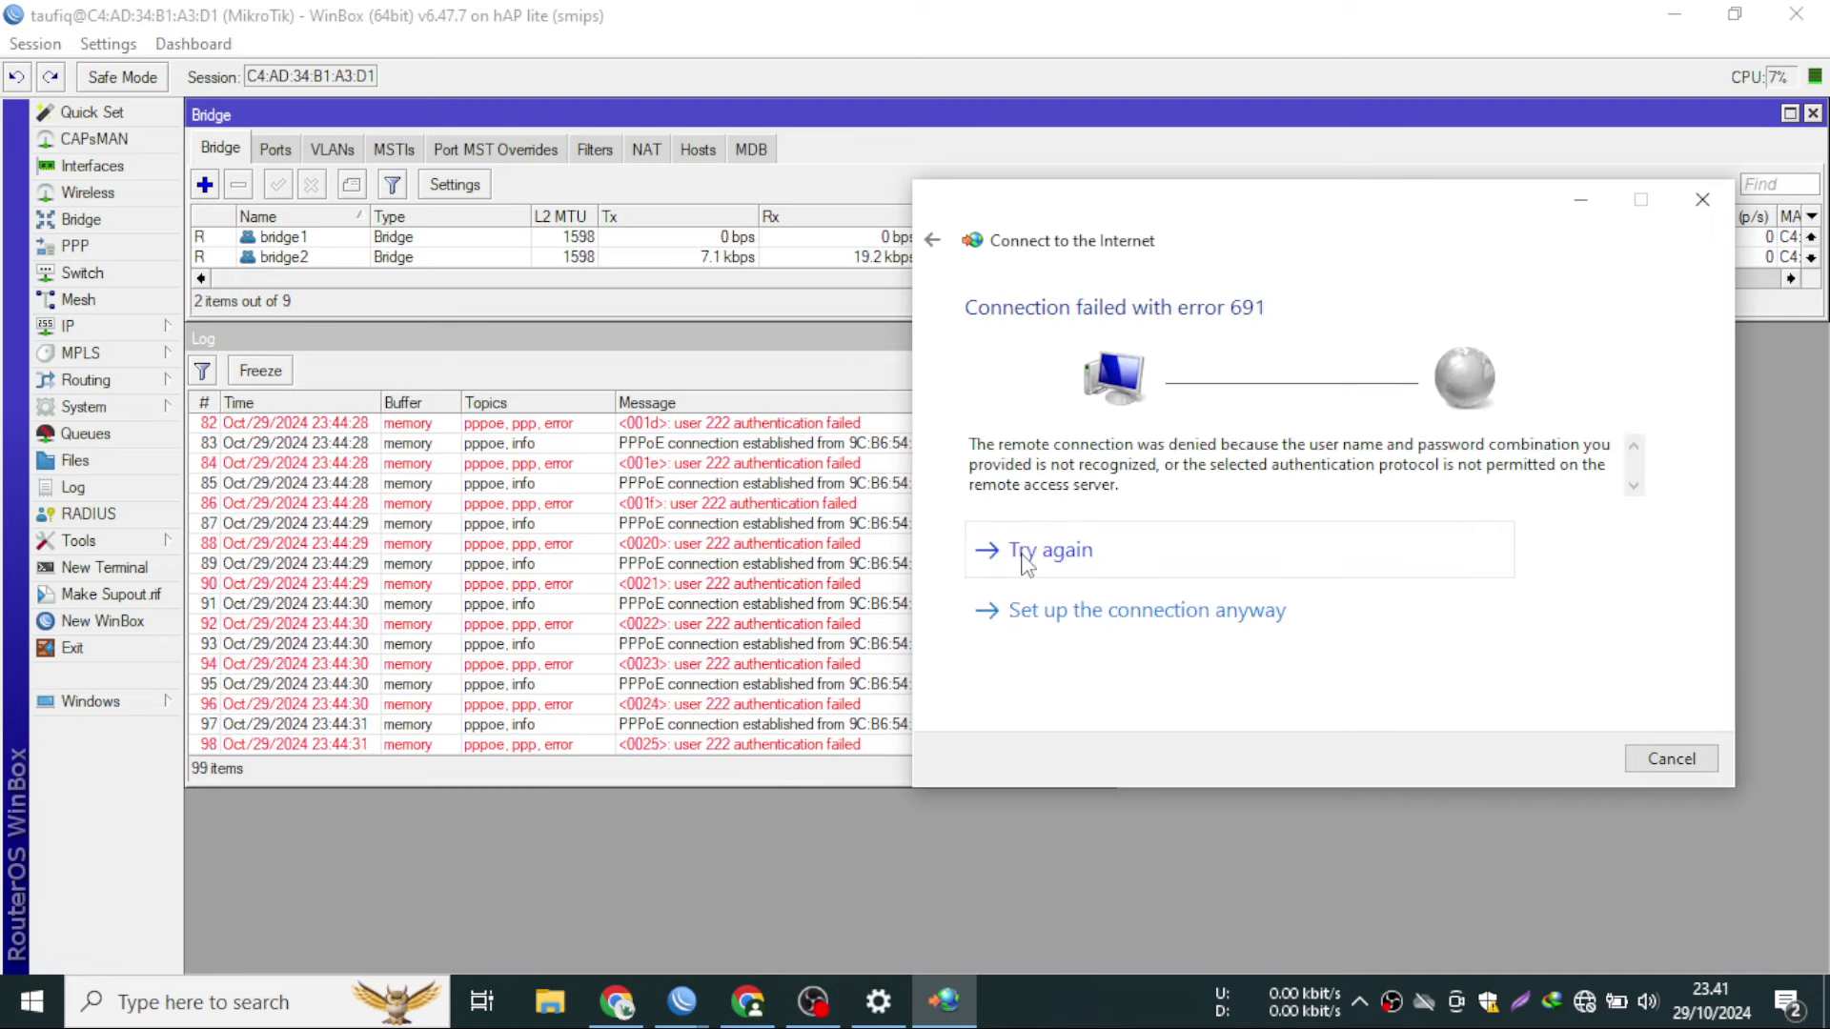
{"action": "left_click", "coordinate": [1023, 560]}
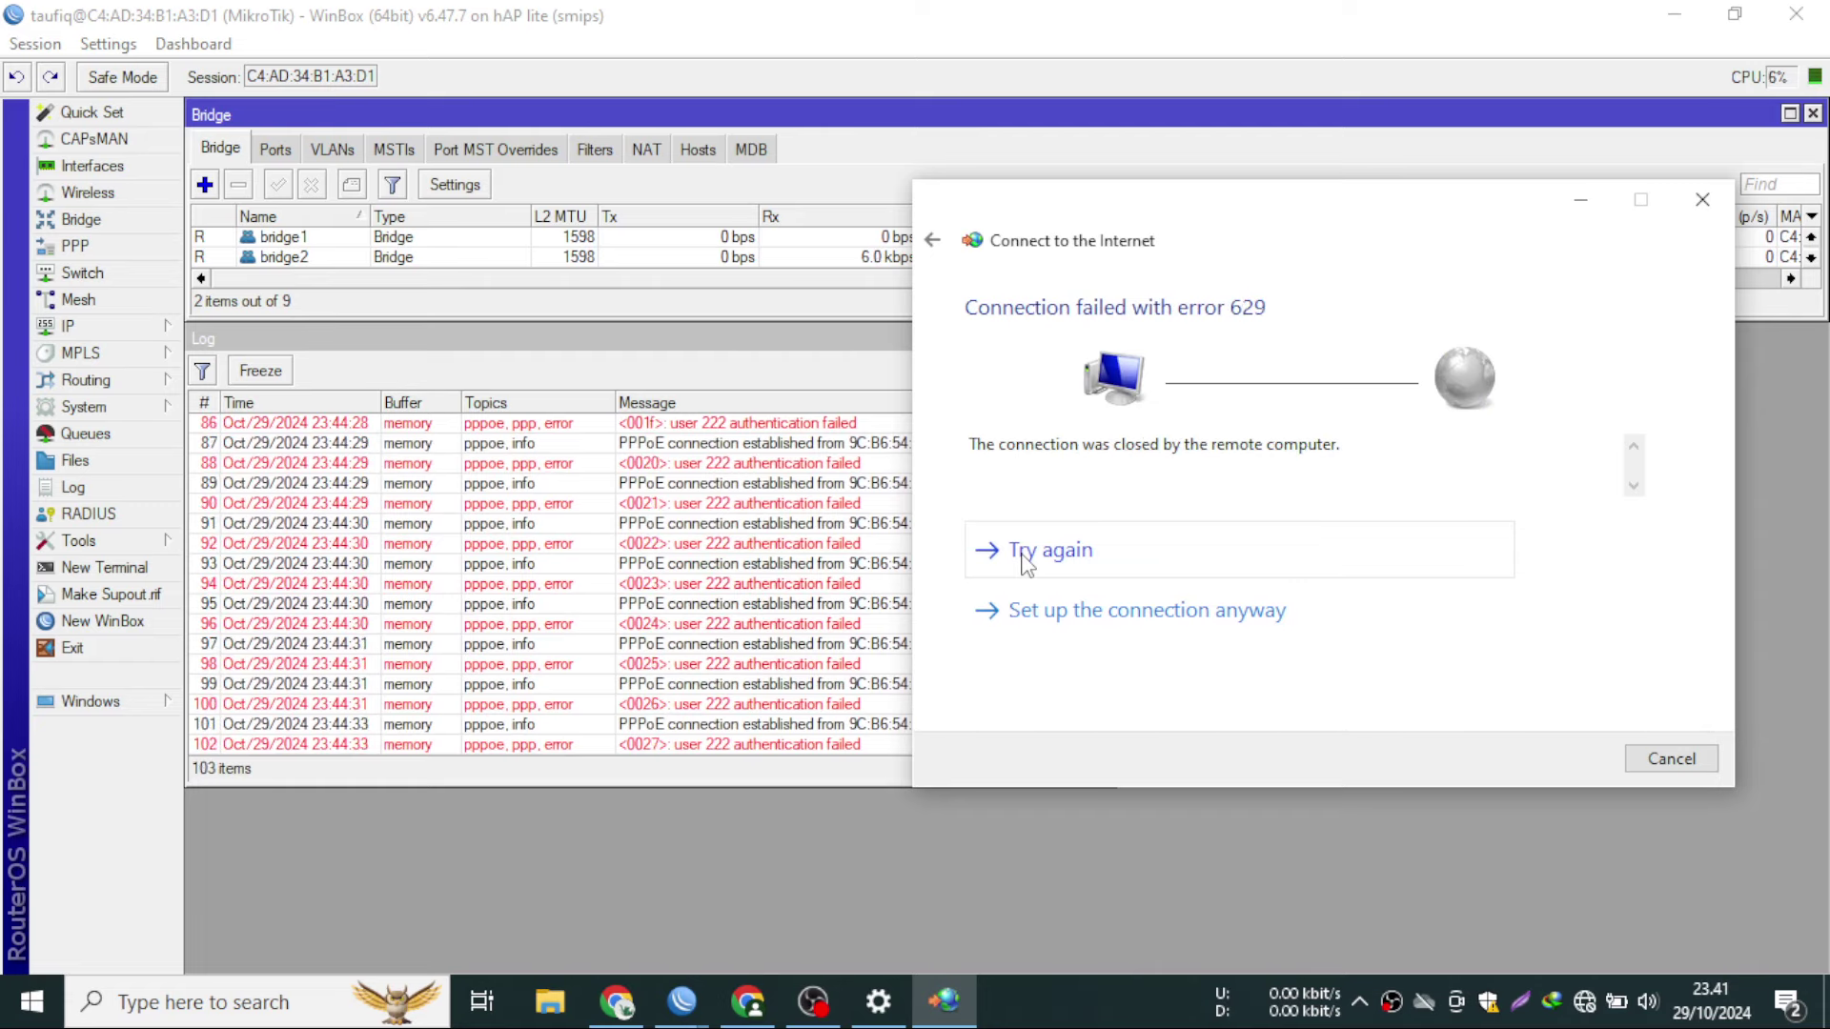
{"action": "left_click", "coordinate": [1024, 560]}
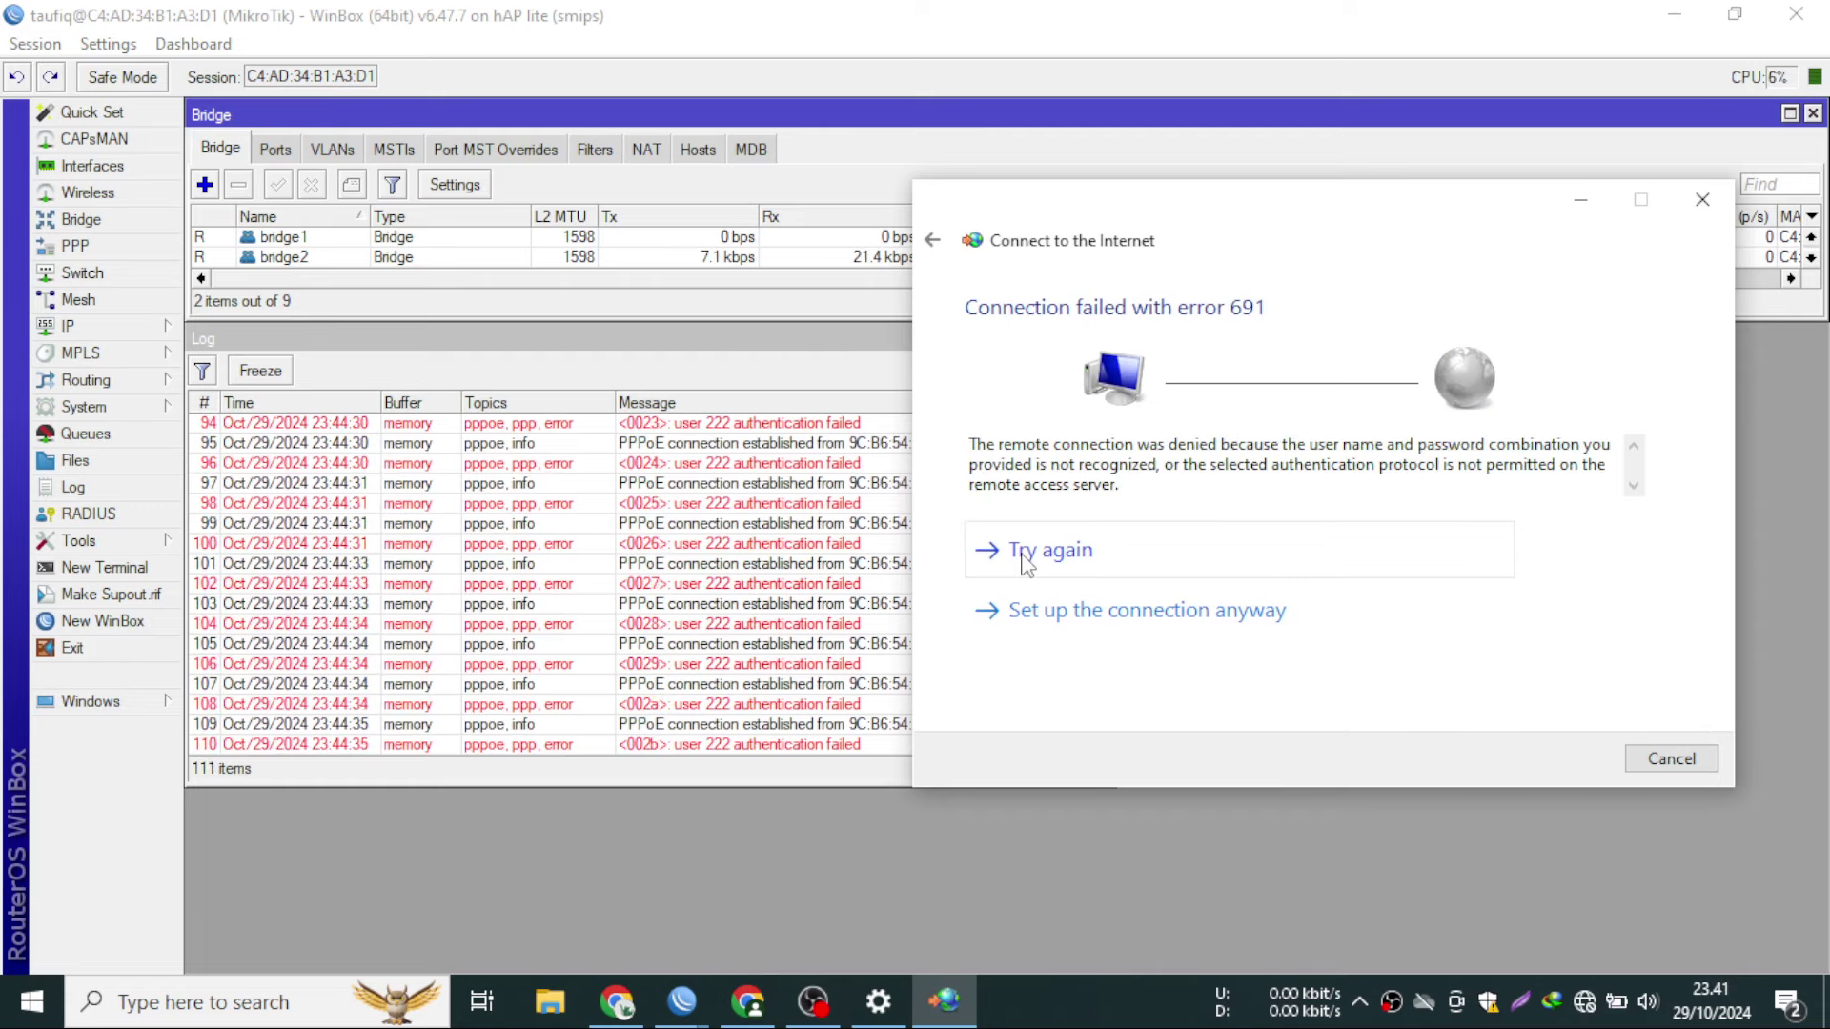
{"action": "left_click", "coordinate": [1025, 563]}
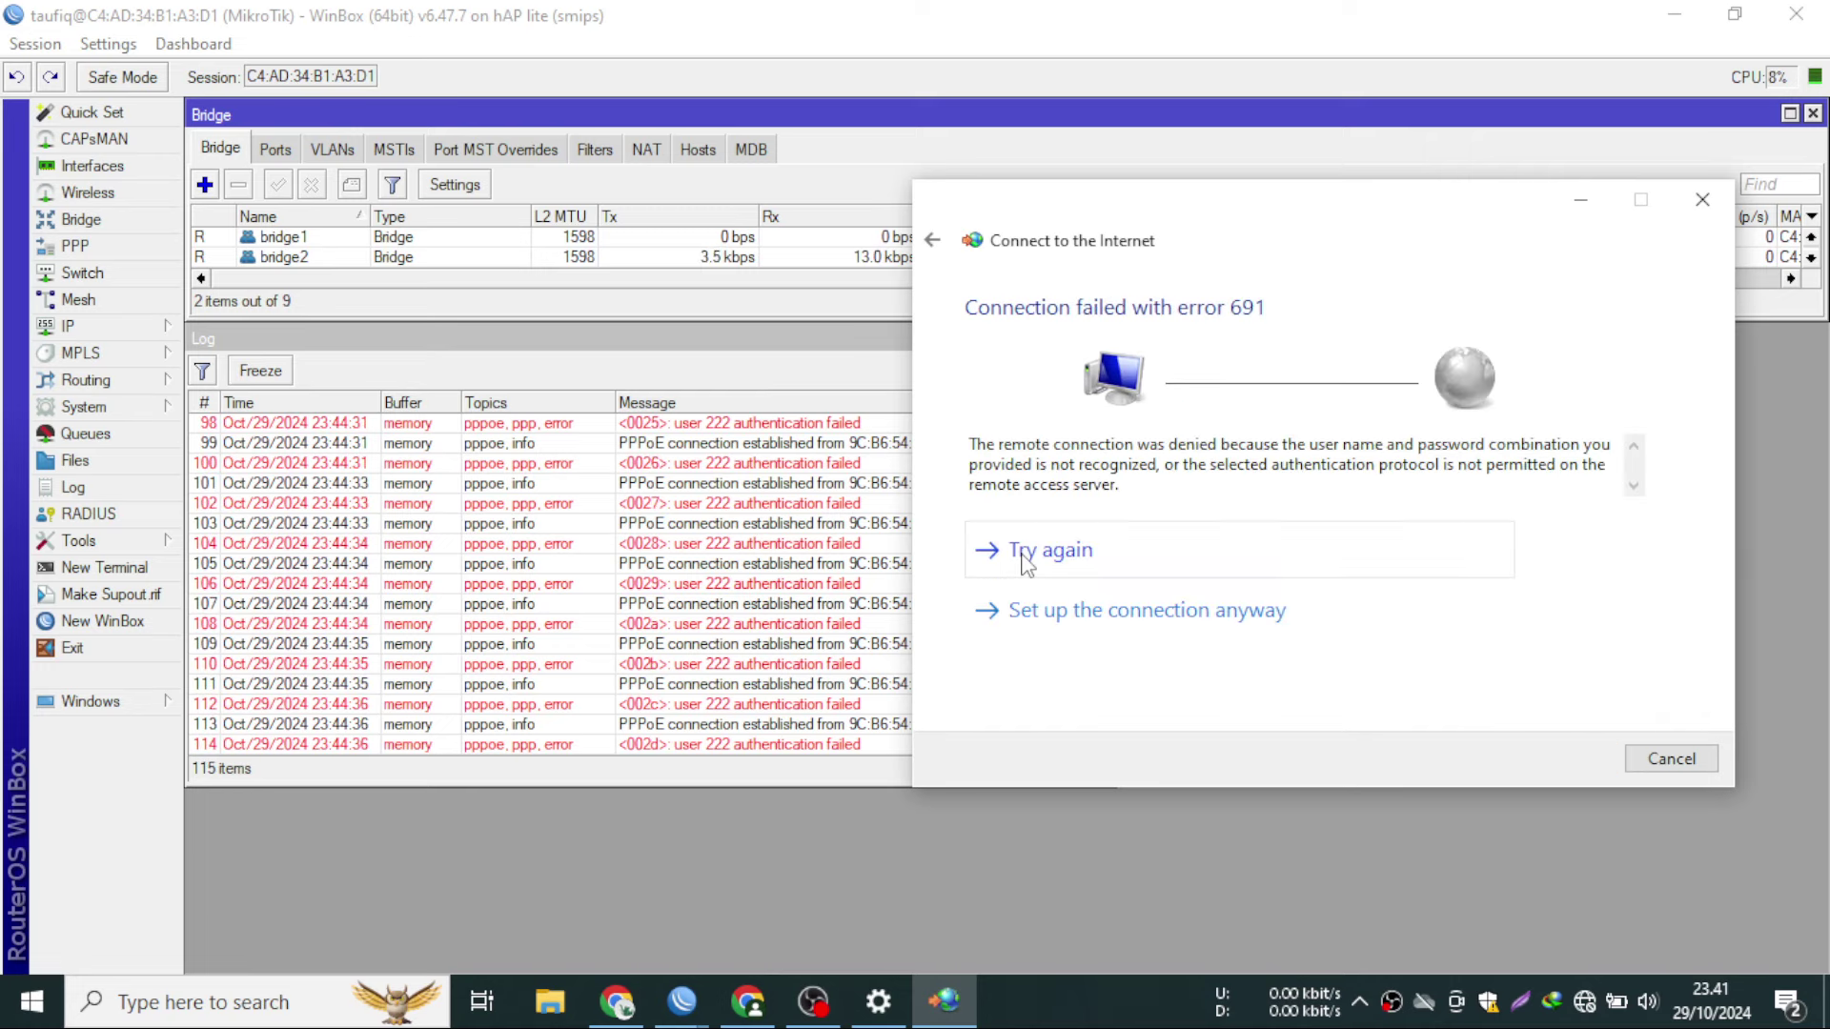
{"action": "left_click", "coordinate": [1023, 561]}
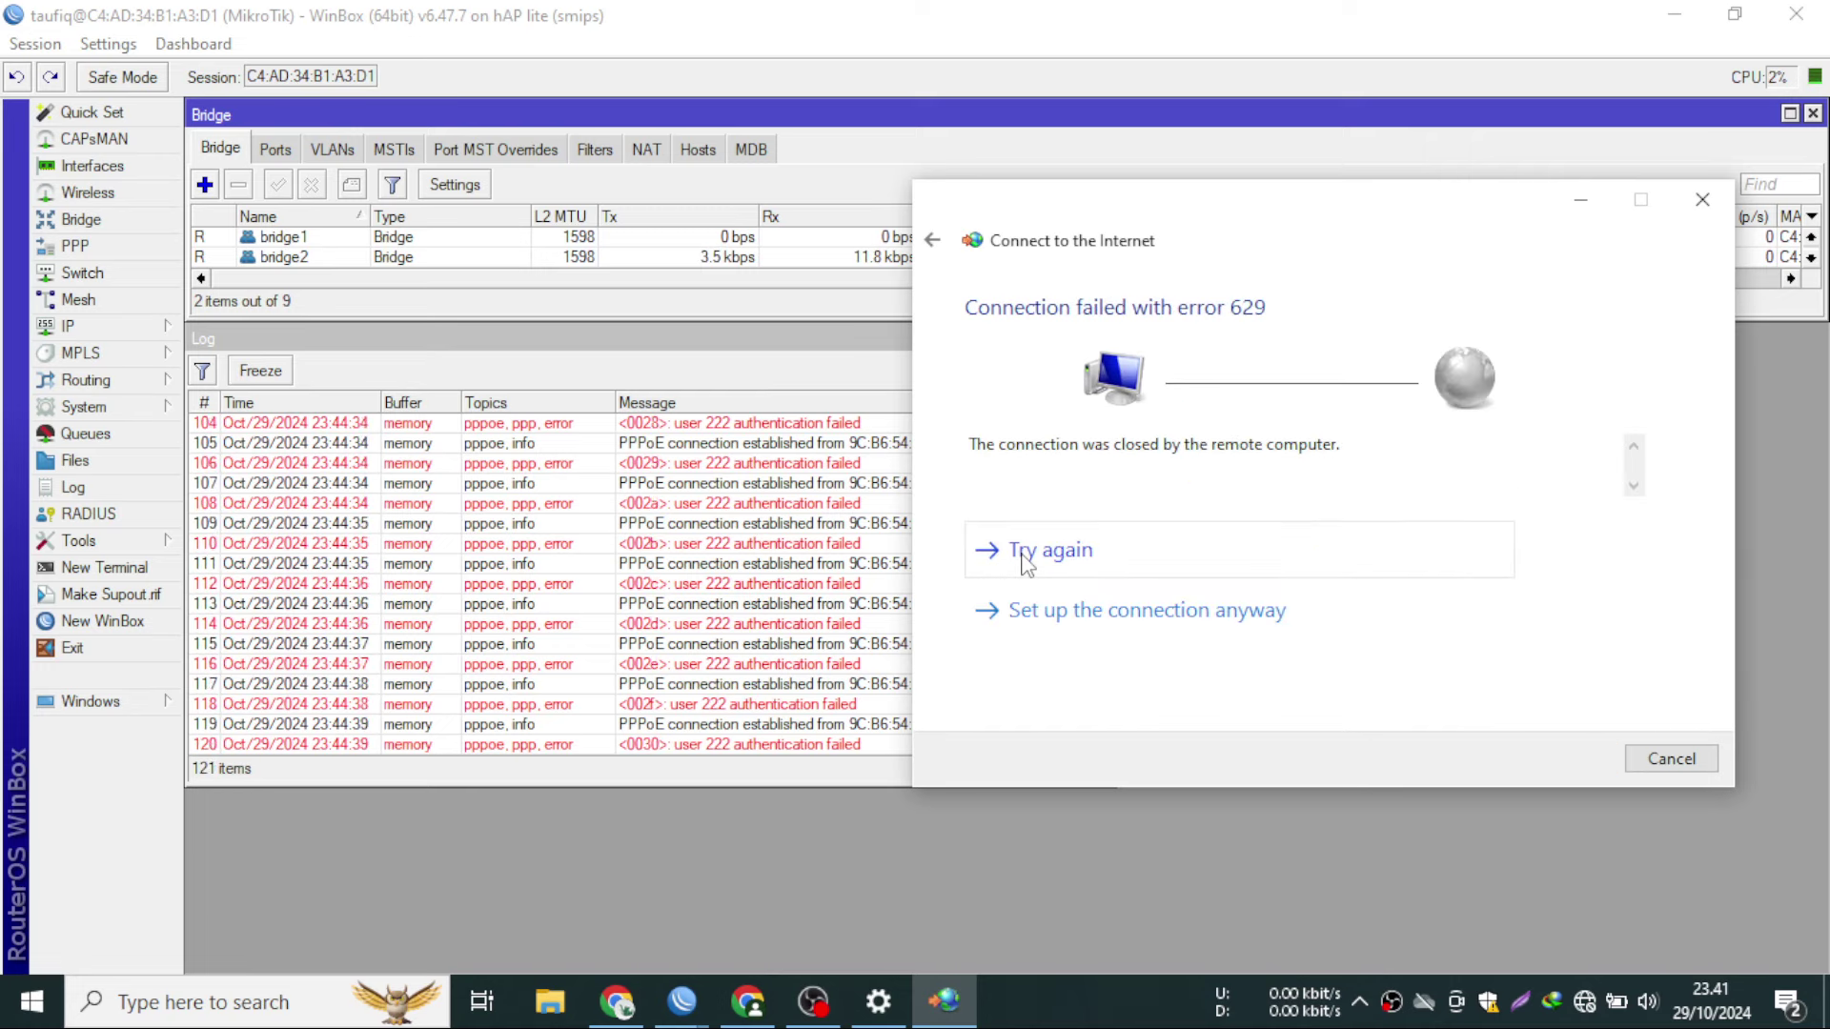
{"action": "left_click_drag", "start_coordinate": [1007, 219], "coordinate": [1067, 239]}
- Disable the PPPoE server service1 and redial the connection with it off
{"action": "left_click", "coordinate": [77, 247]}
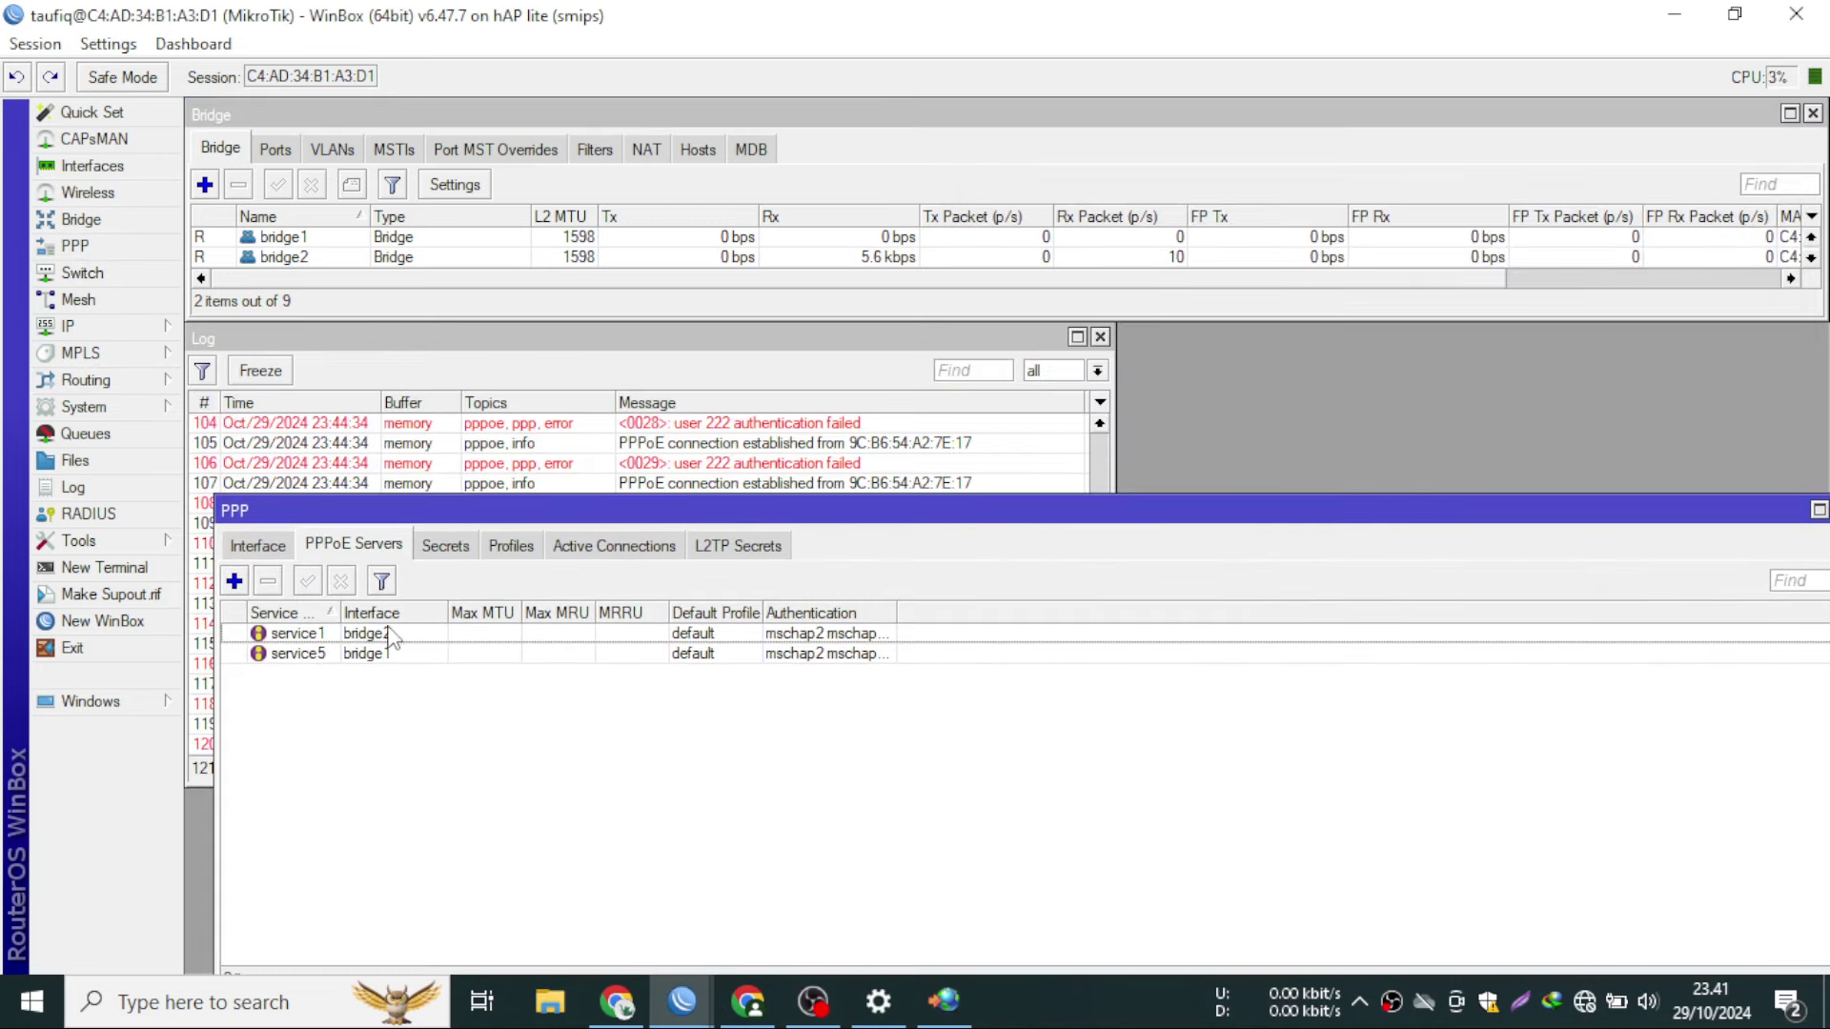
{"action": "left_click", "coordinate": [391, 634]}
{"action": "left_click", "coordinate": [340, 581]}
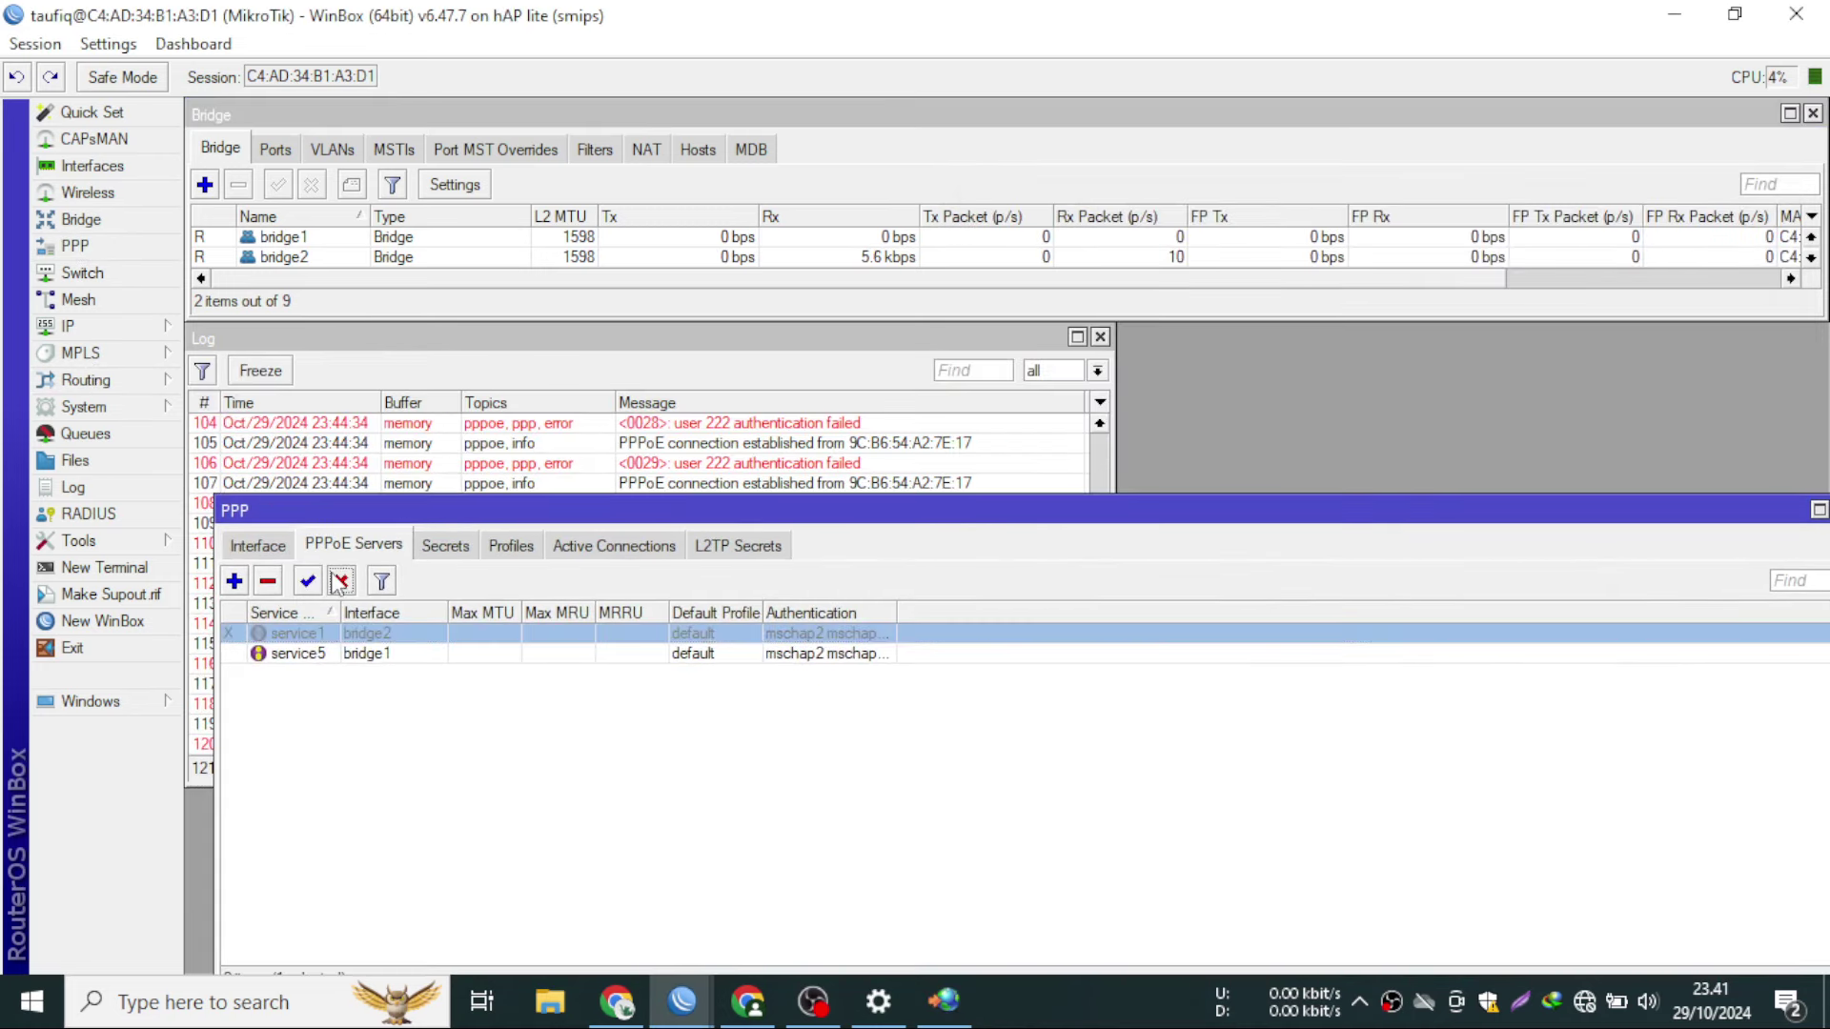
{"action": "left_click", "coordinate": [1819, 510]}
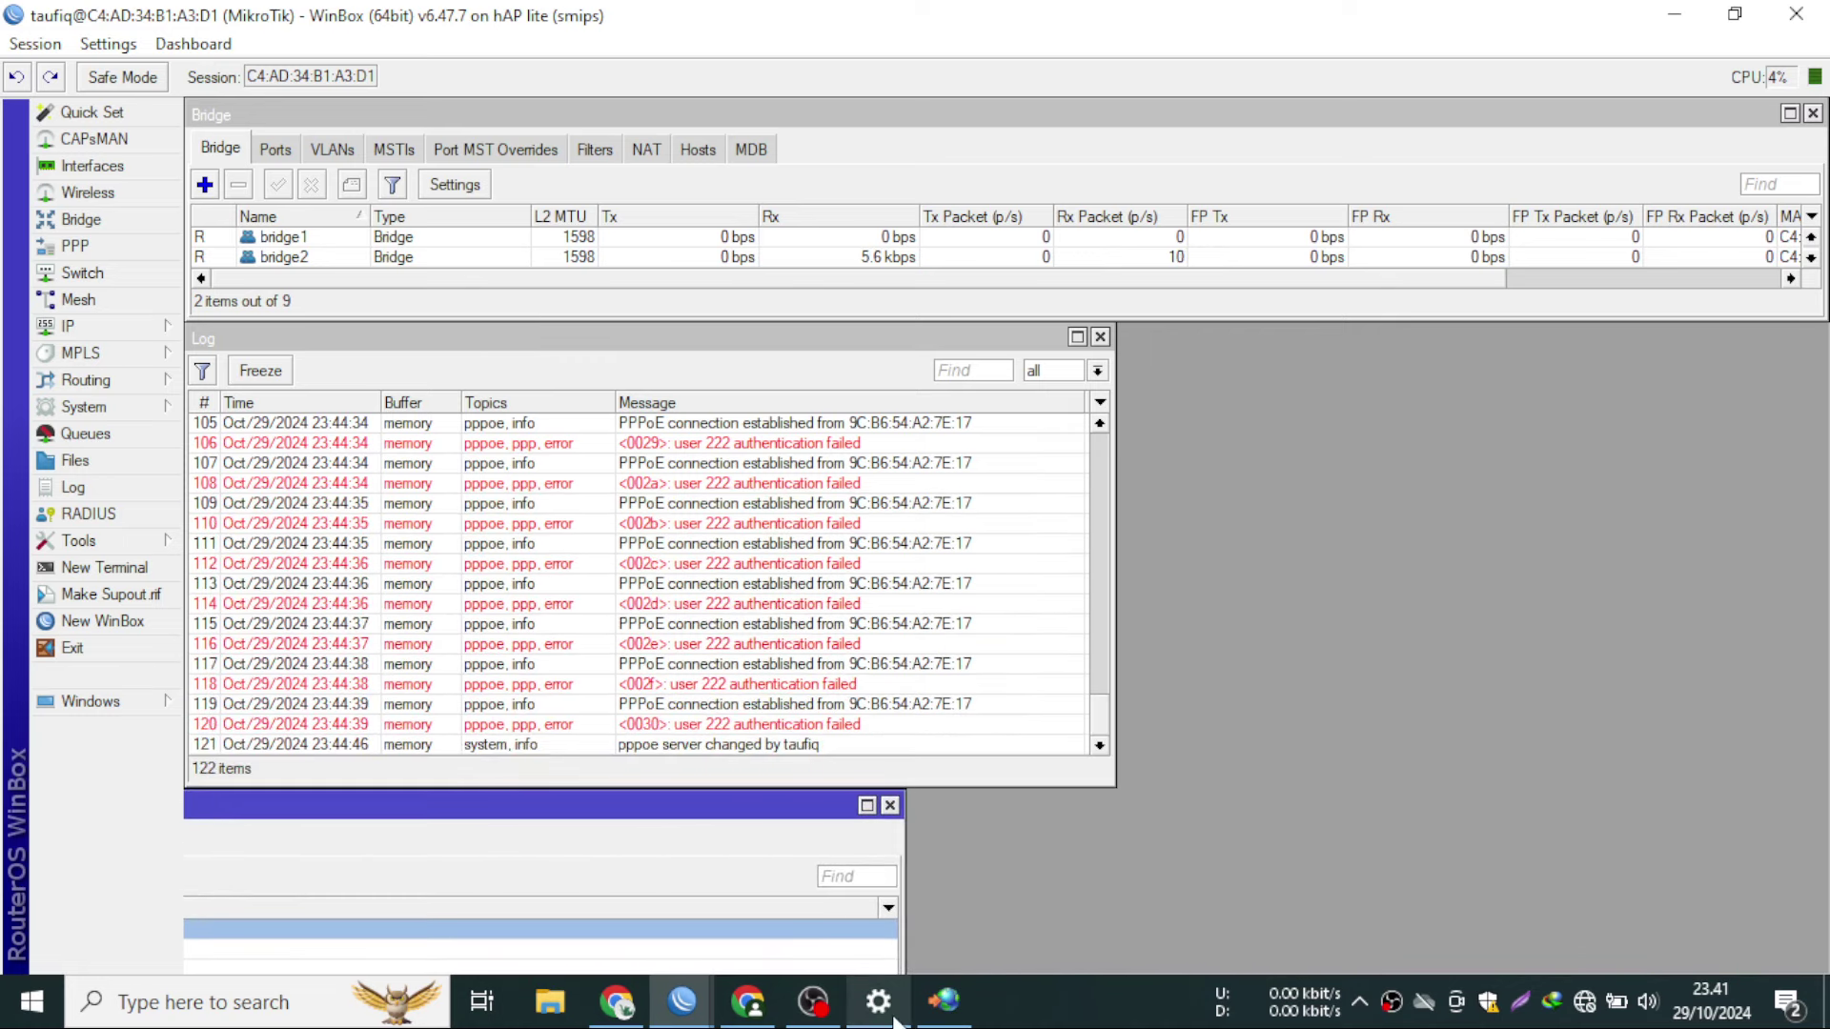
{"action": "left_click", "coordinate": [943, 1001]}
{"action": "left_click", "coordinate": [1220, 577]}
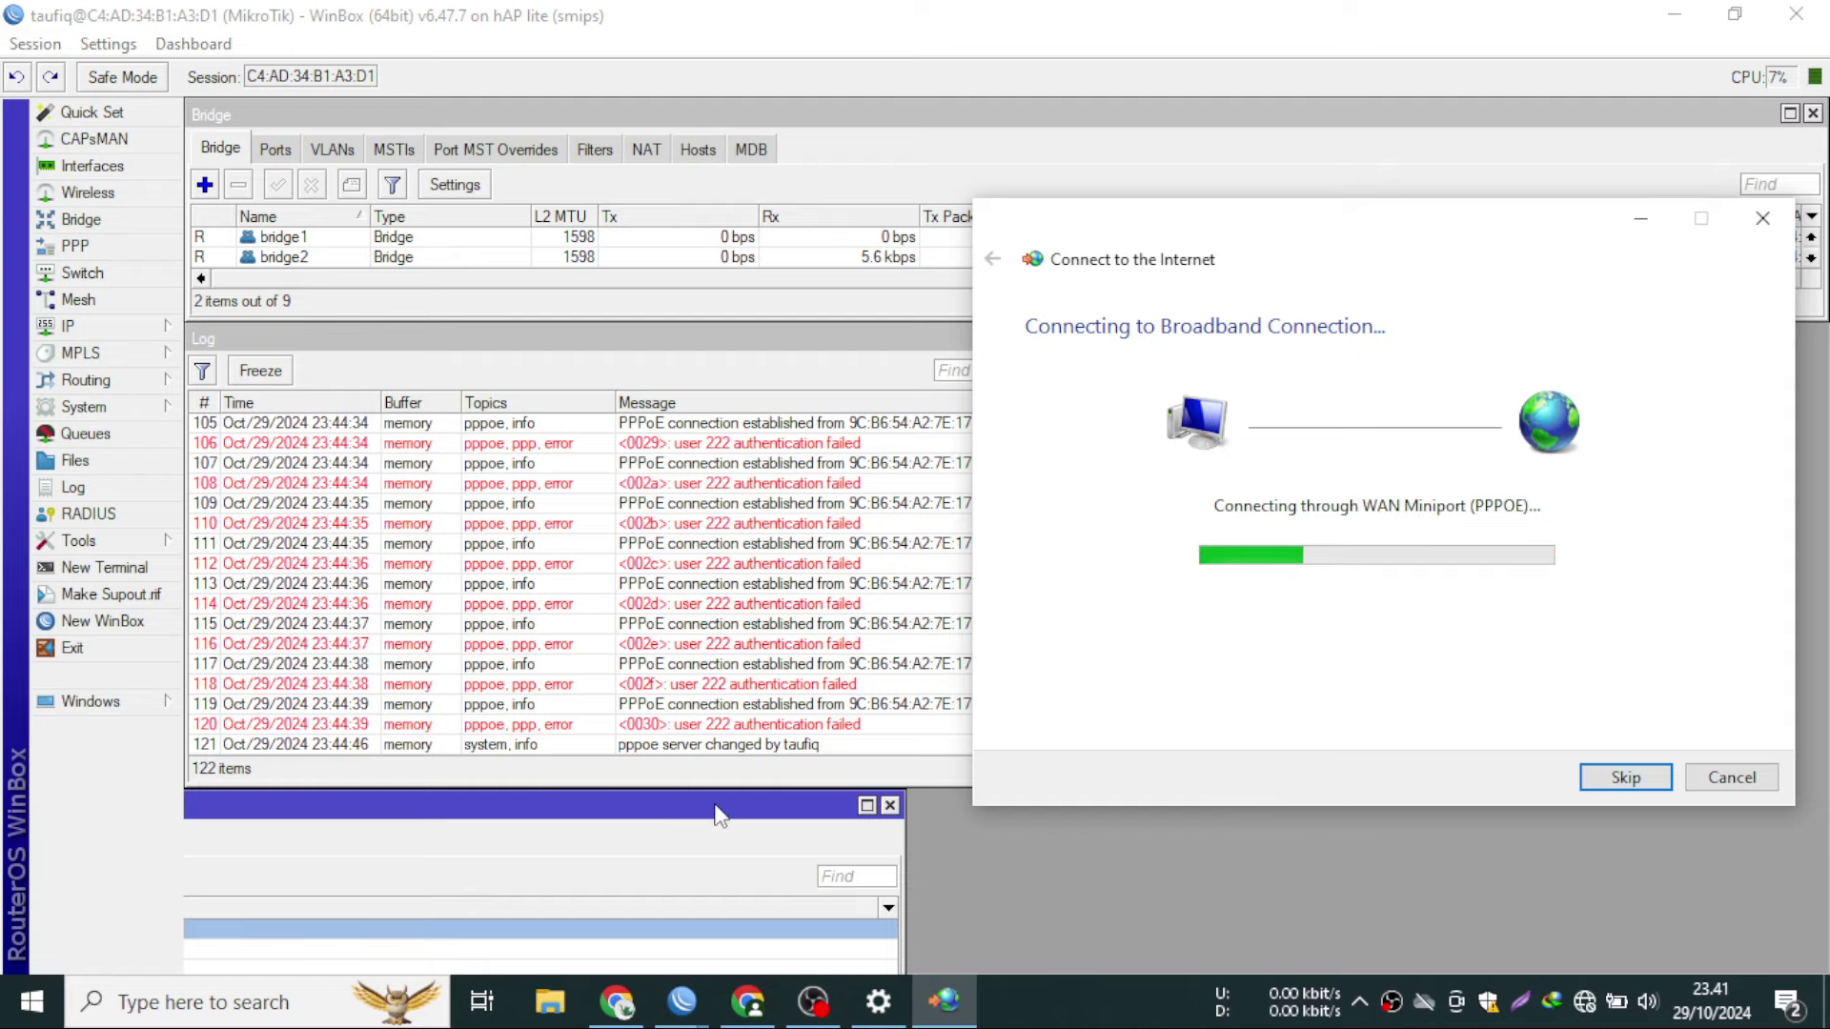
- Reposition the PPP window below the log and re-enable service1 on bridge2
{"action": "left_click_drag", "start_coordinate": [719, 815], "coordinate": [1381, 514]}
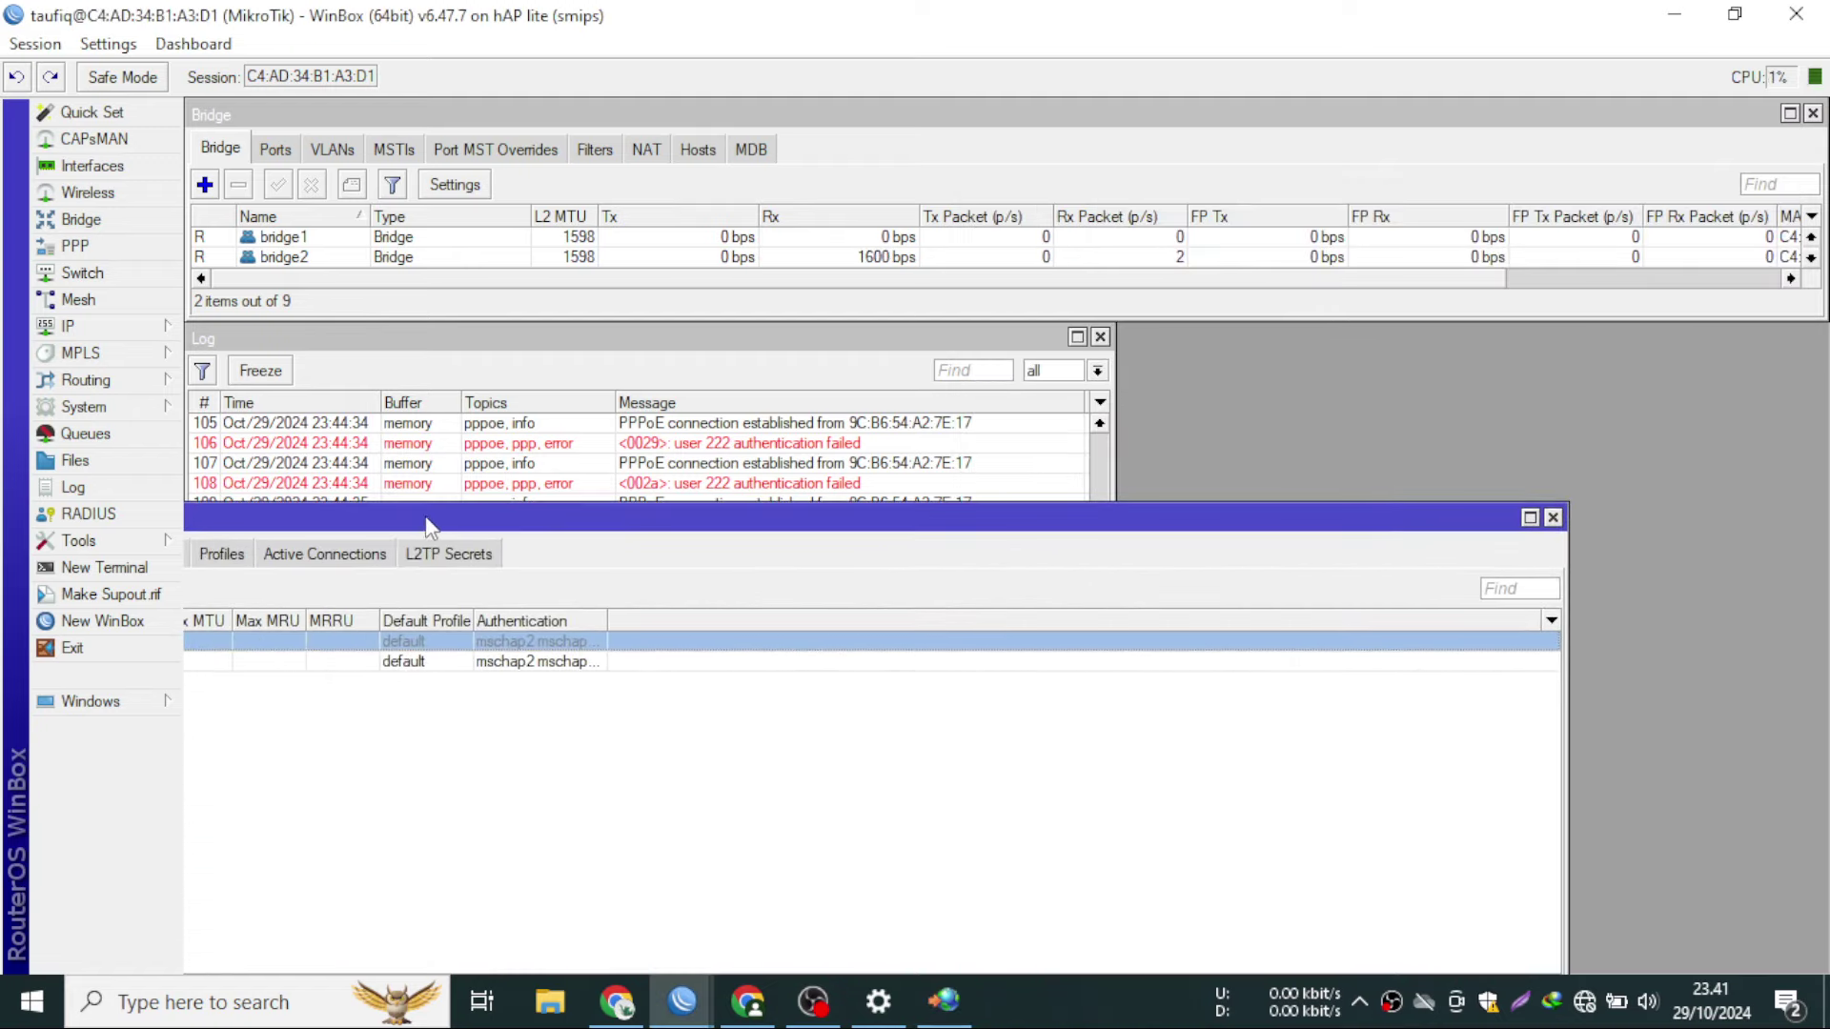
{"action": "left_click_drag", "start_coordinate": [426, 529], "coordinate": [939, 515]}
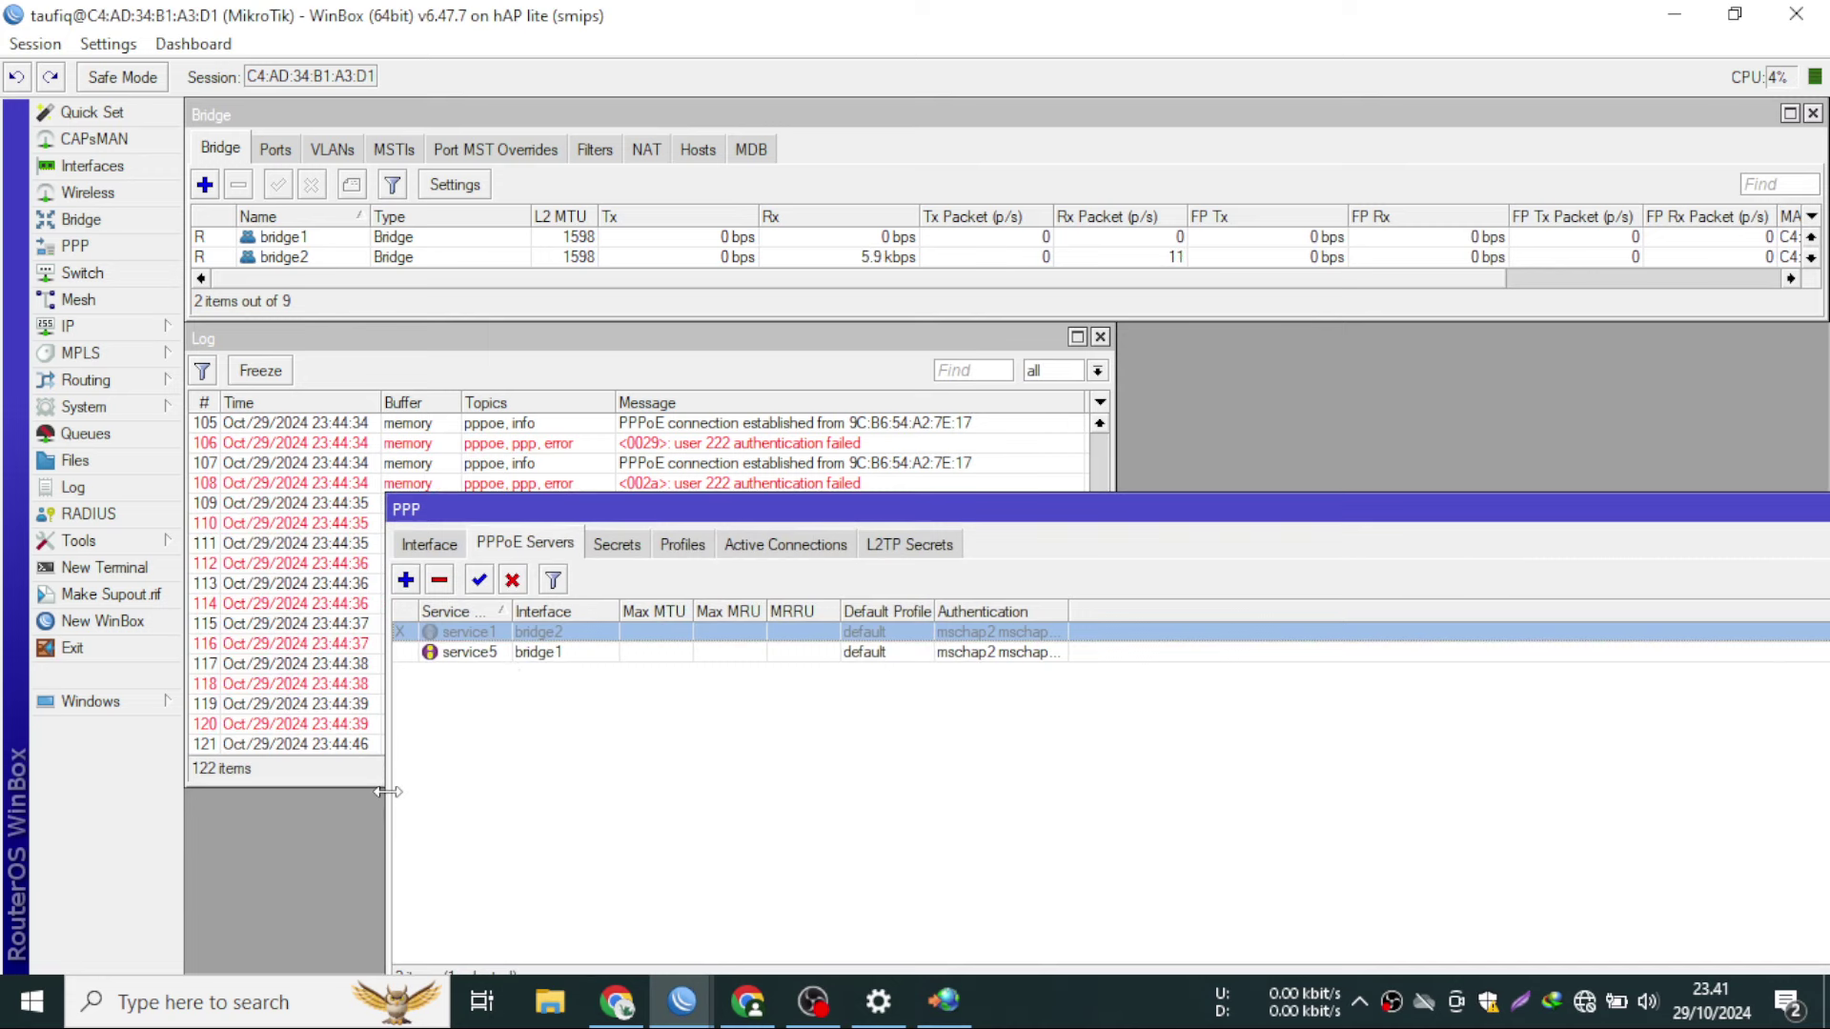
{"action": "left_click_drag", "start_coordinate": [386, 791], "coordinate": [1602, 790]}
{"action": "left_click_drag", "start_coordinate": [1052, 495], "coordinate": [757, 710]}
{"action": "left_click", "coordinate": [770, 745]}
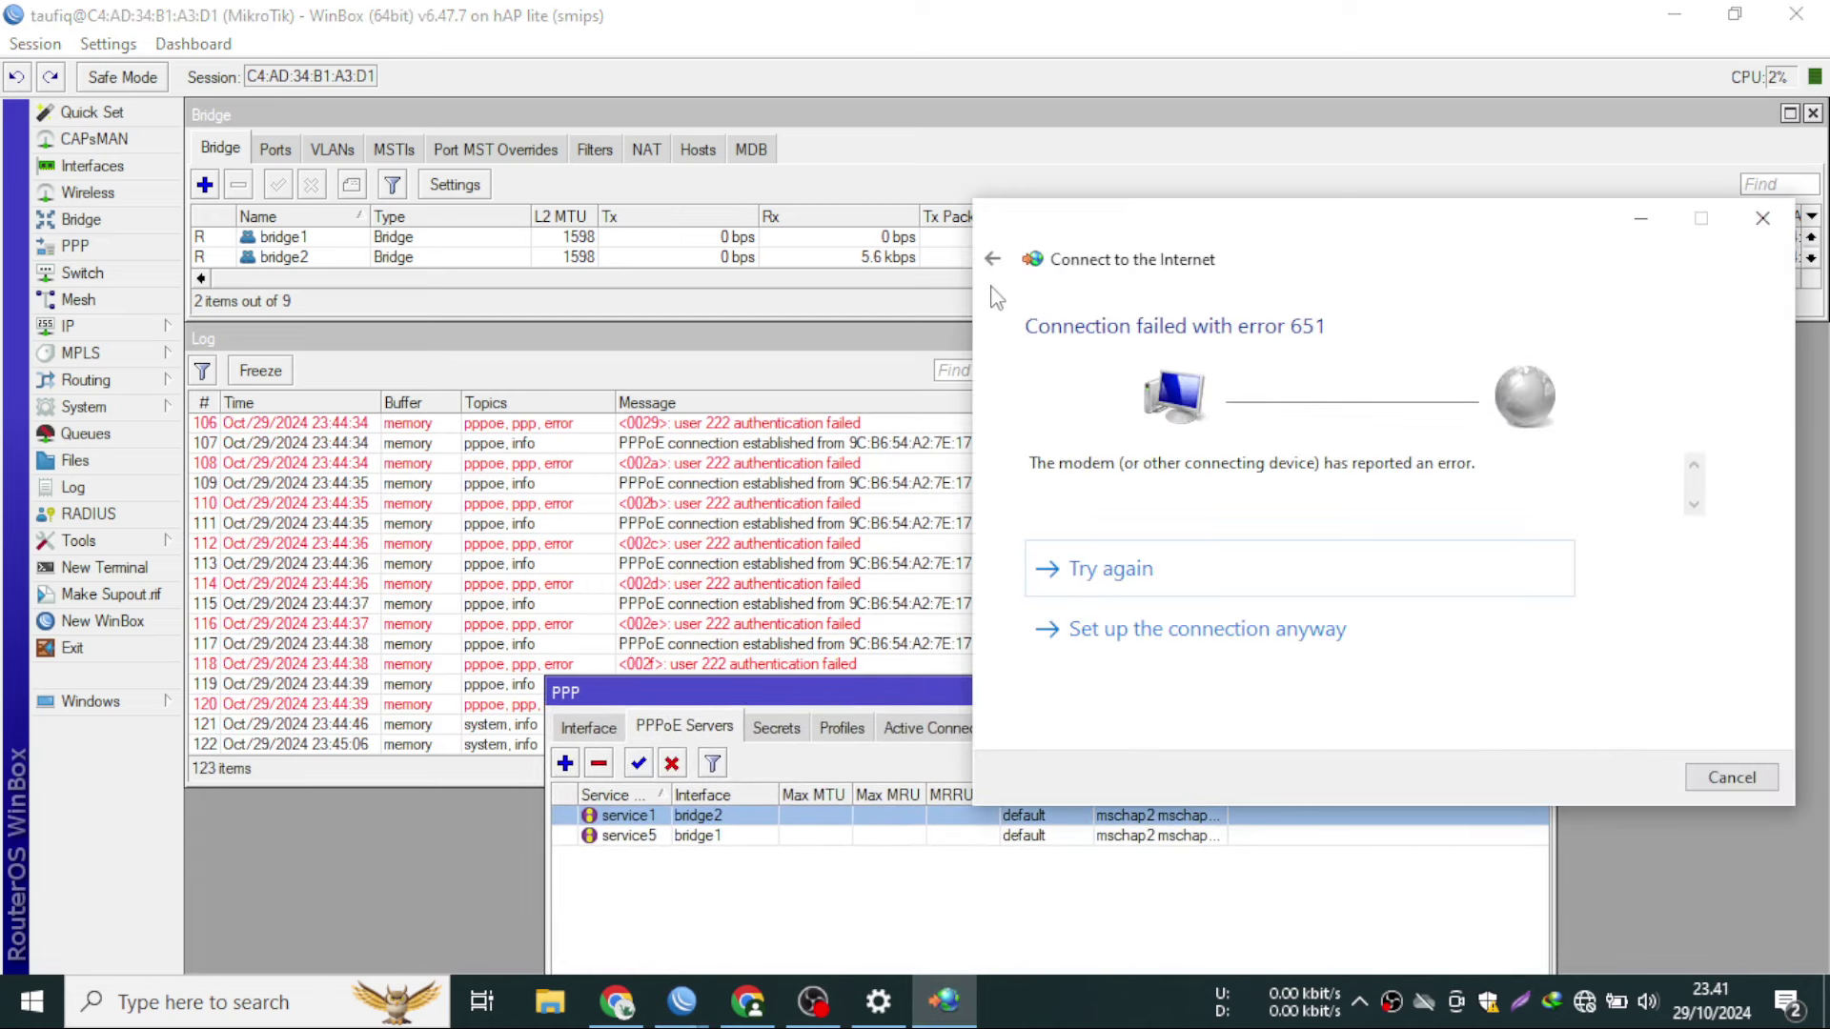
- Retry the dial three times, failing with error 629, then switch back to WinBox
{"action": "left_click", "coordinate": [1140, 569]}
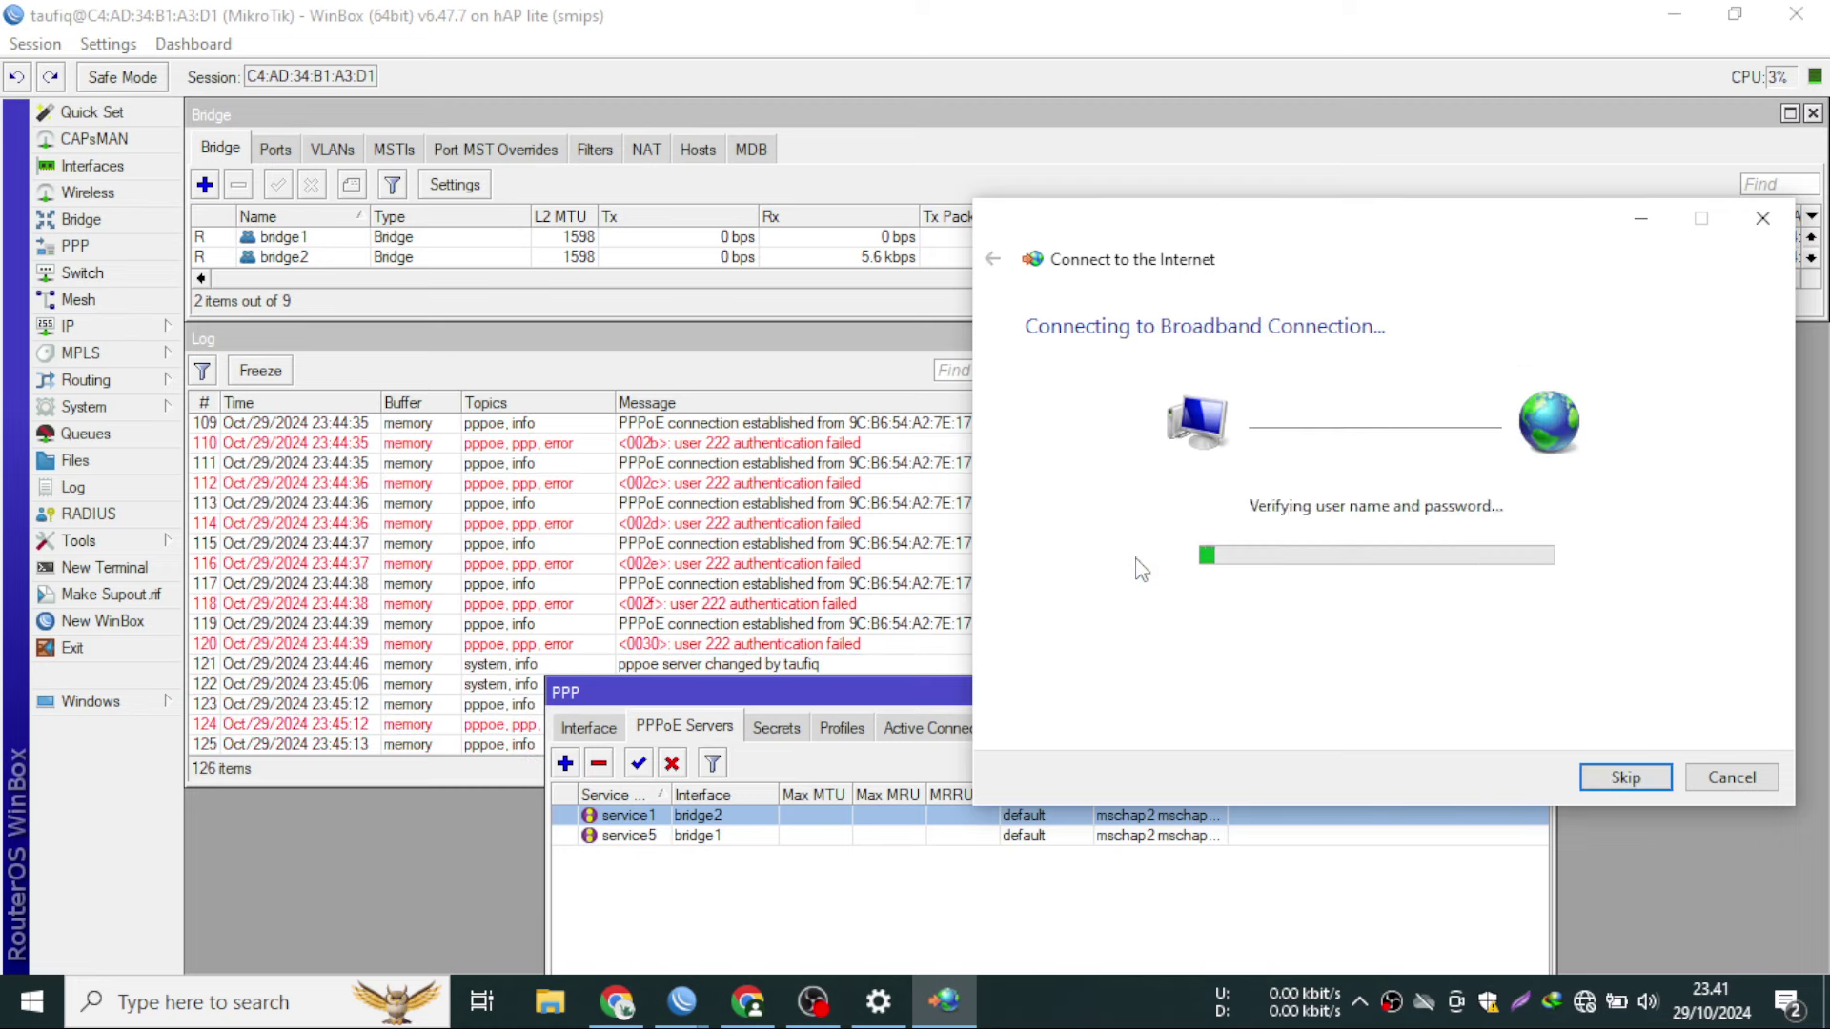
{"action": "left_click", "coordinate": [1139, 569]}
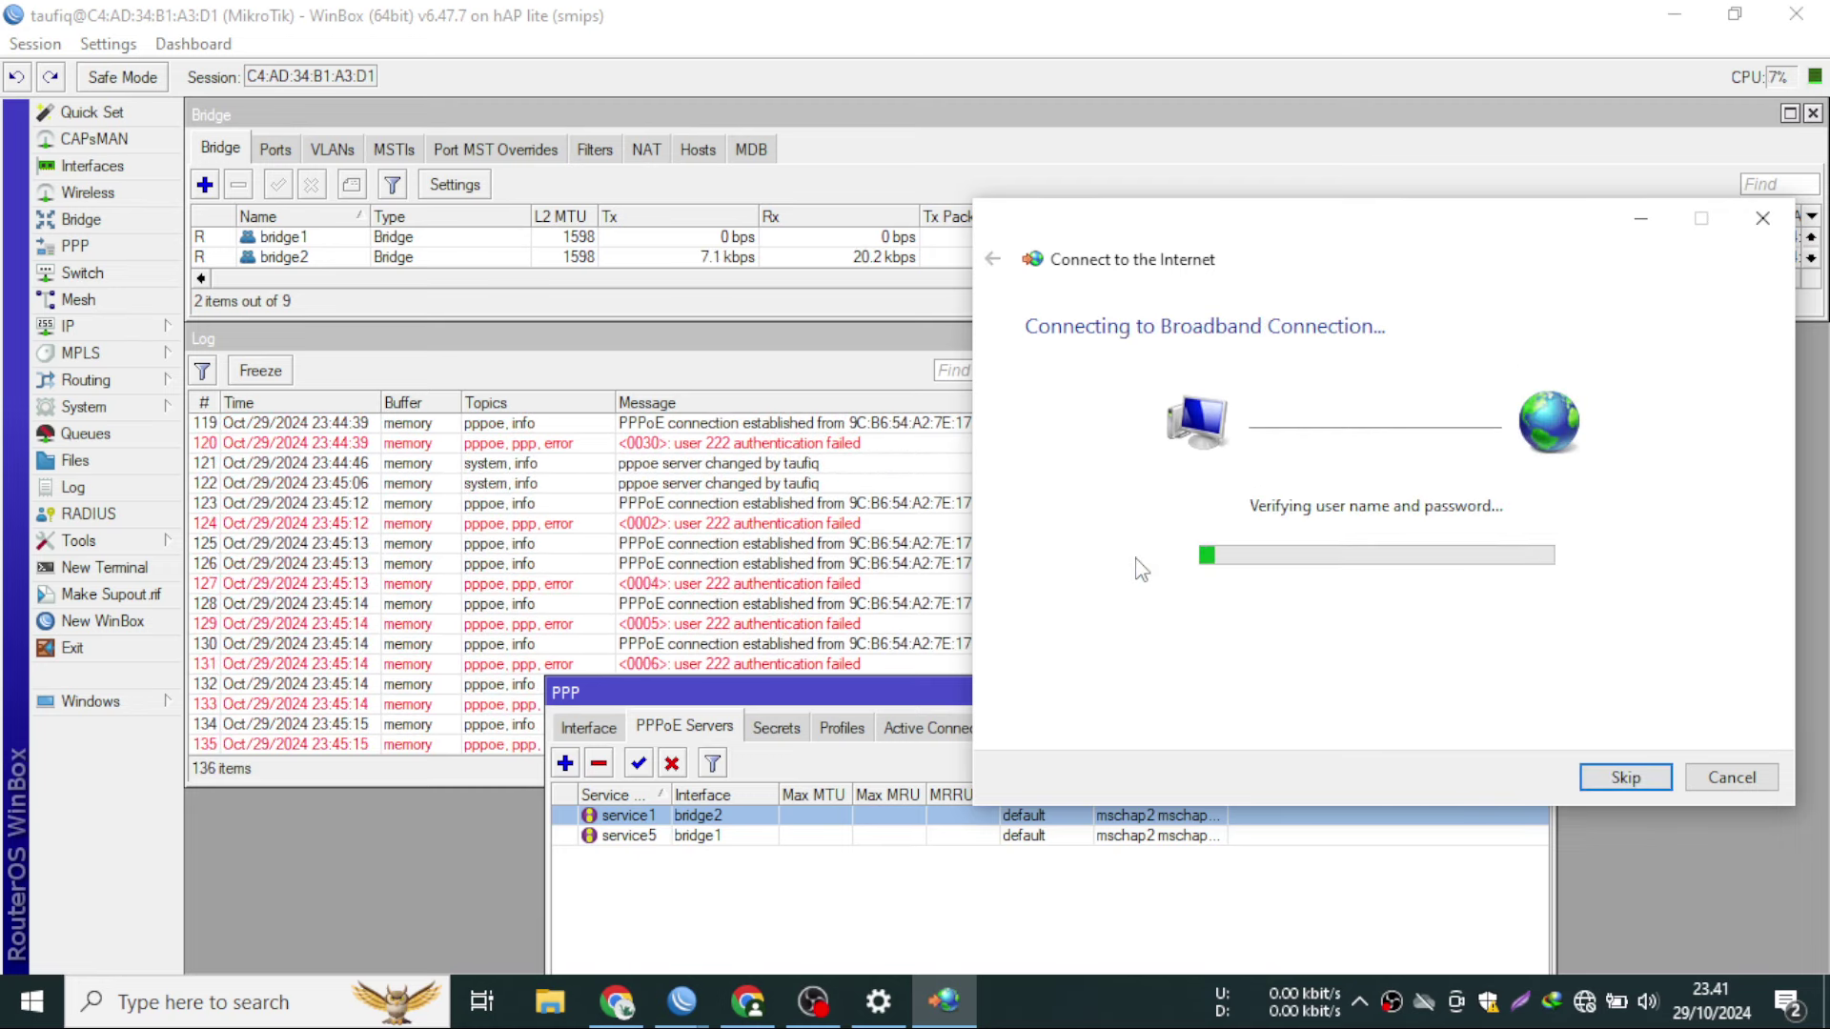
{"action": "left_click", "coordinate": [1140, 569]}
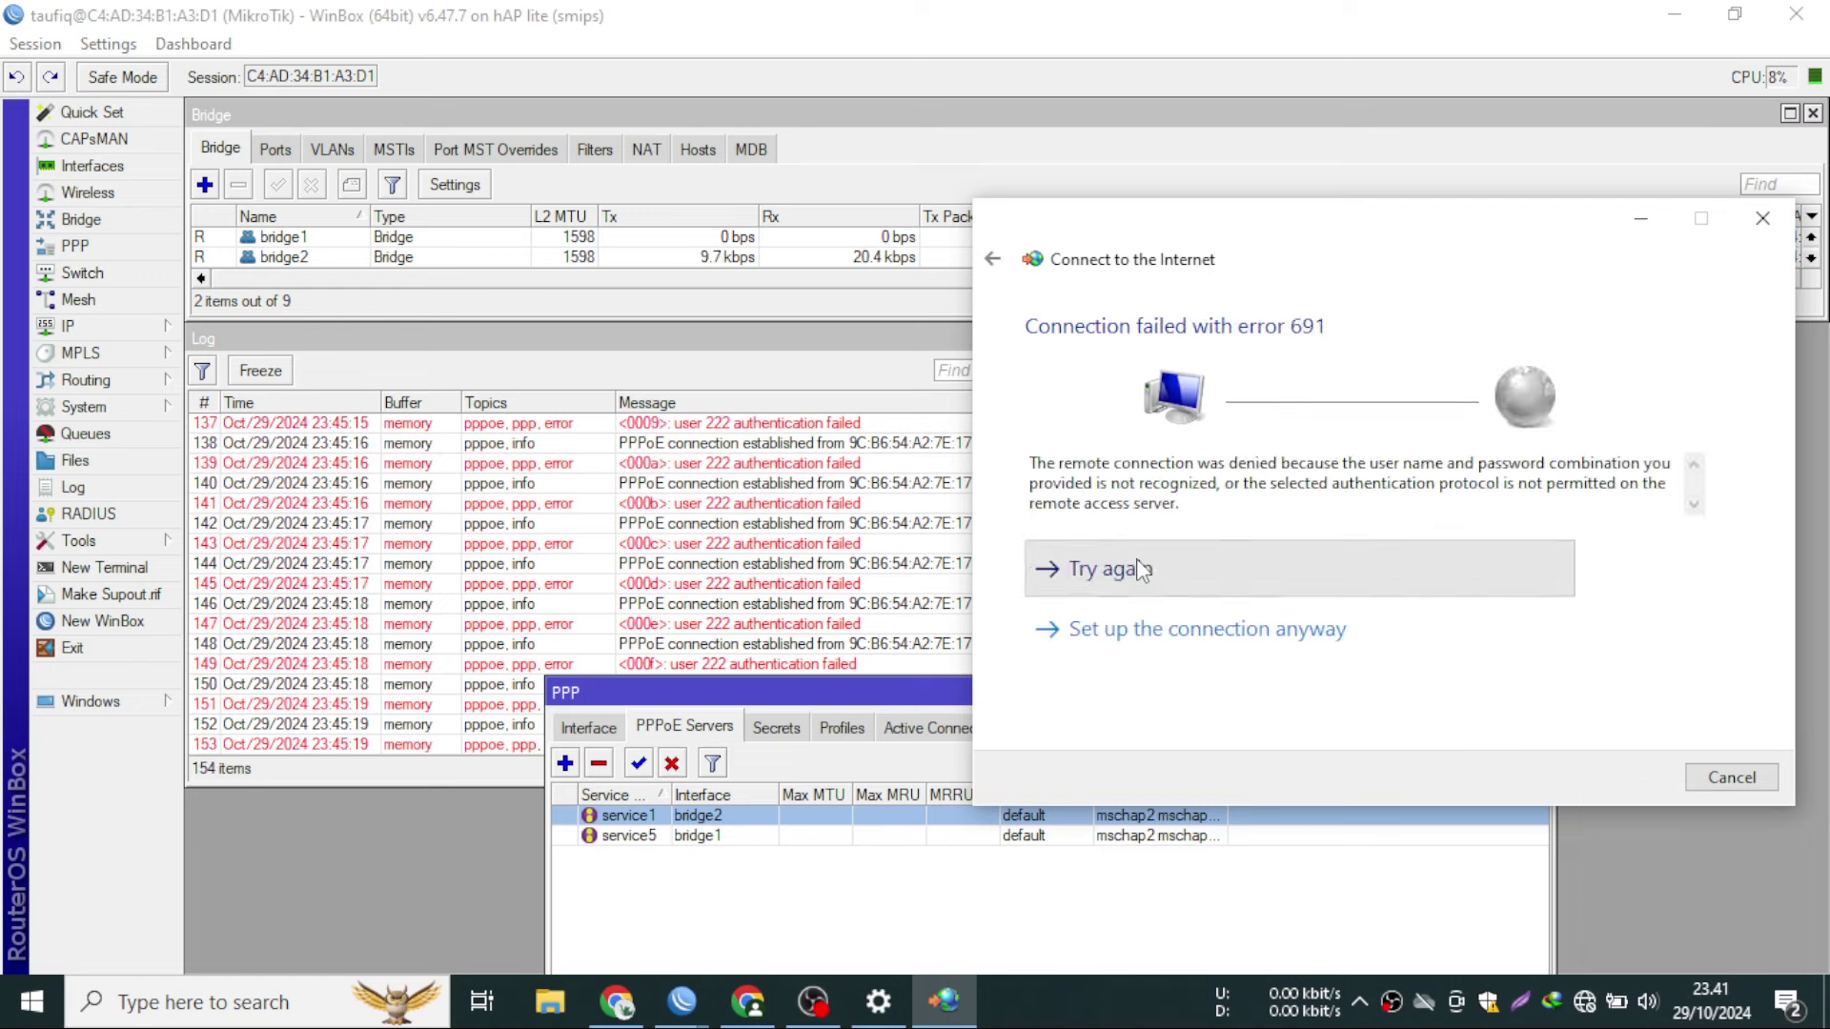
{"action": "left_click", "coordinate": [102, 230]}
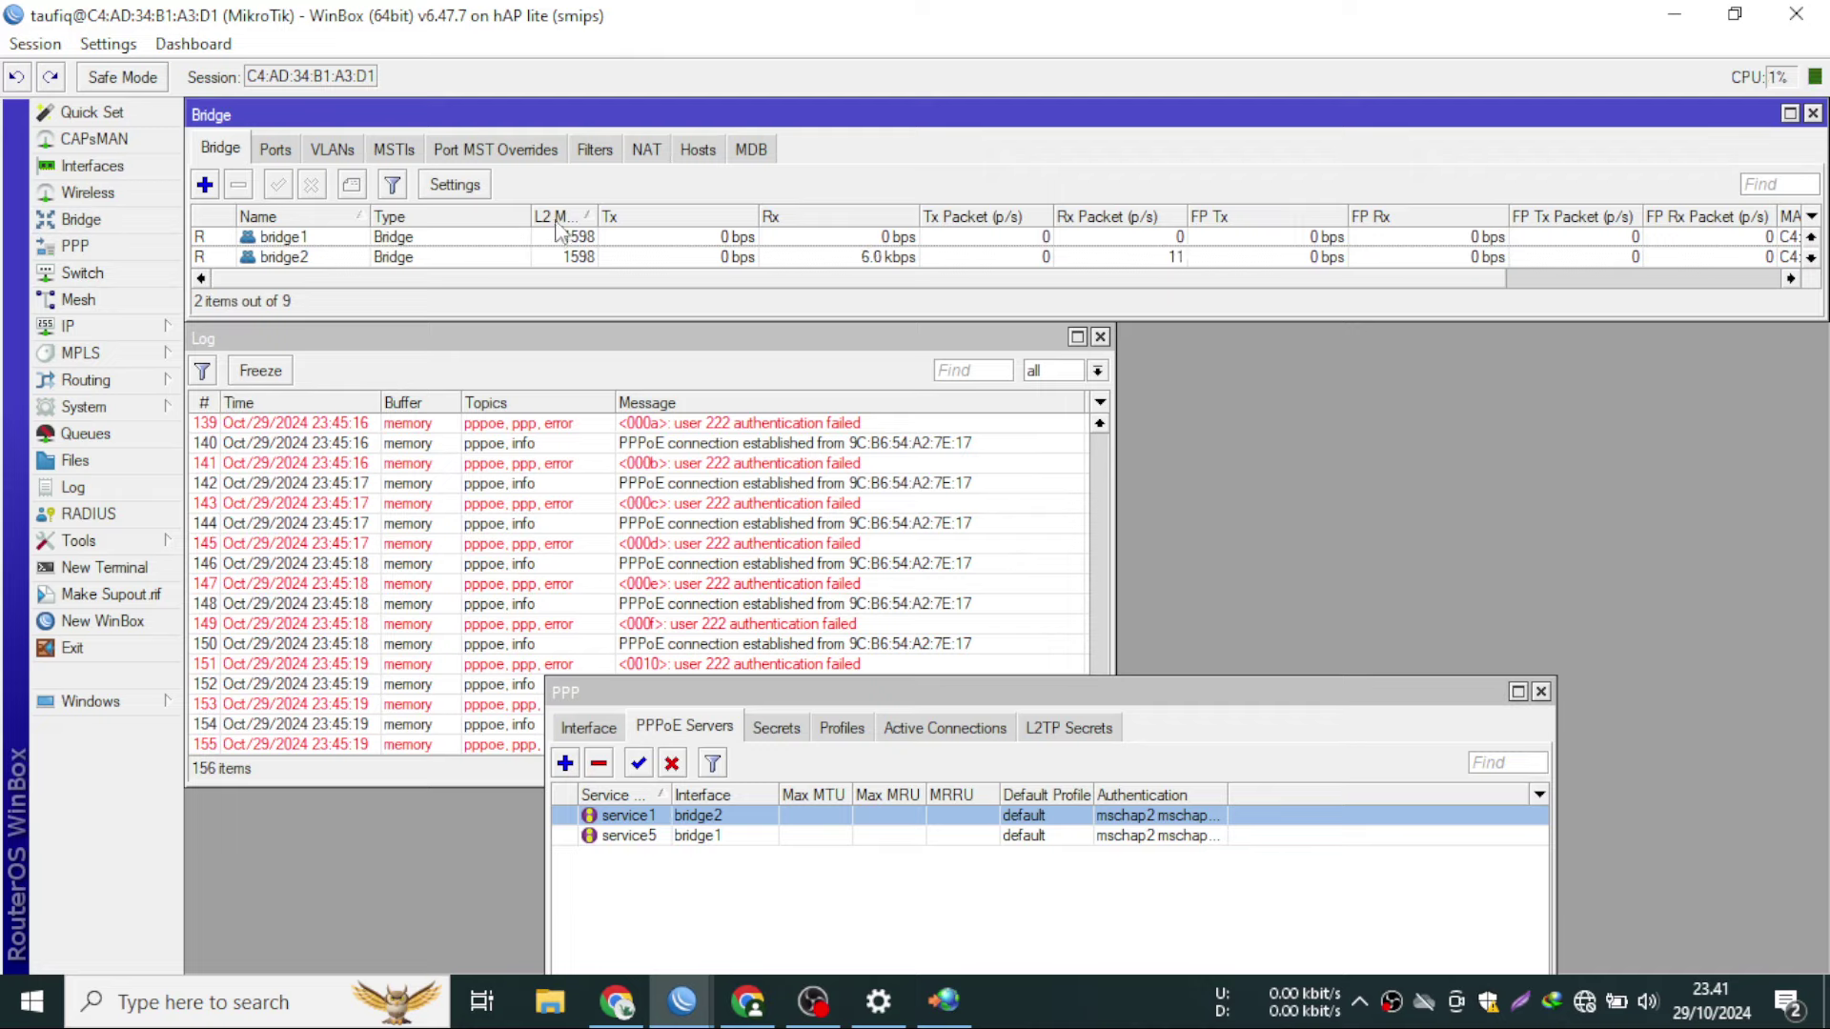
- Change the bridge drop rule's In. Bridge from bridge1 to bridge2
{"action": "left_click", "coordinate": [595, 150]}
{"action": "double_click", "coordinate": [360, 237]}
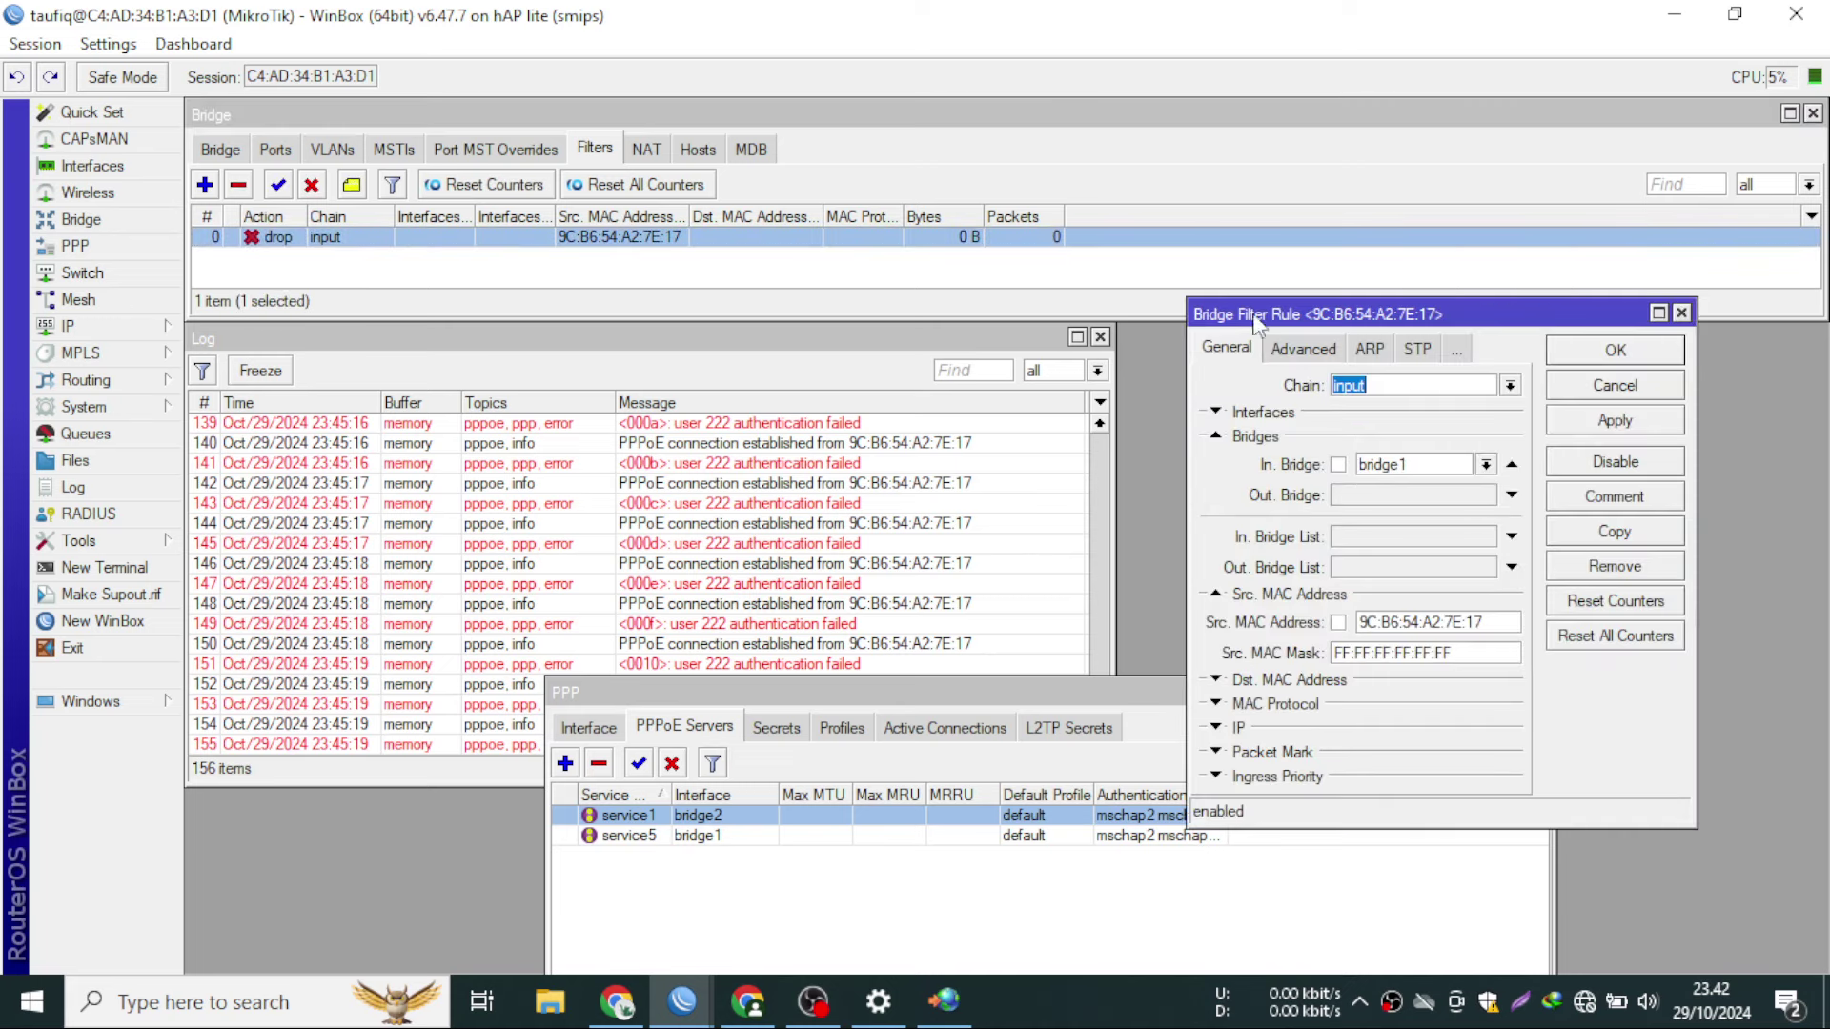
{"action": "left_click_drag", "start_coordinate": [1429, 319], "coordinate": [1354, 171]}
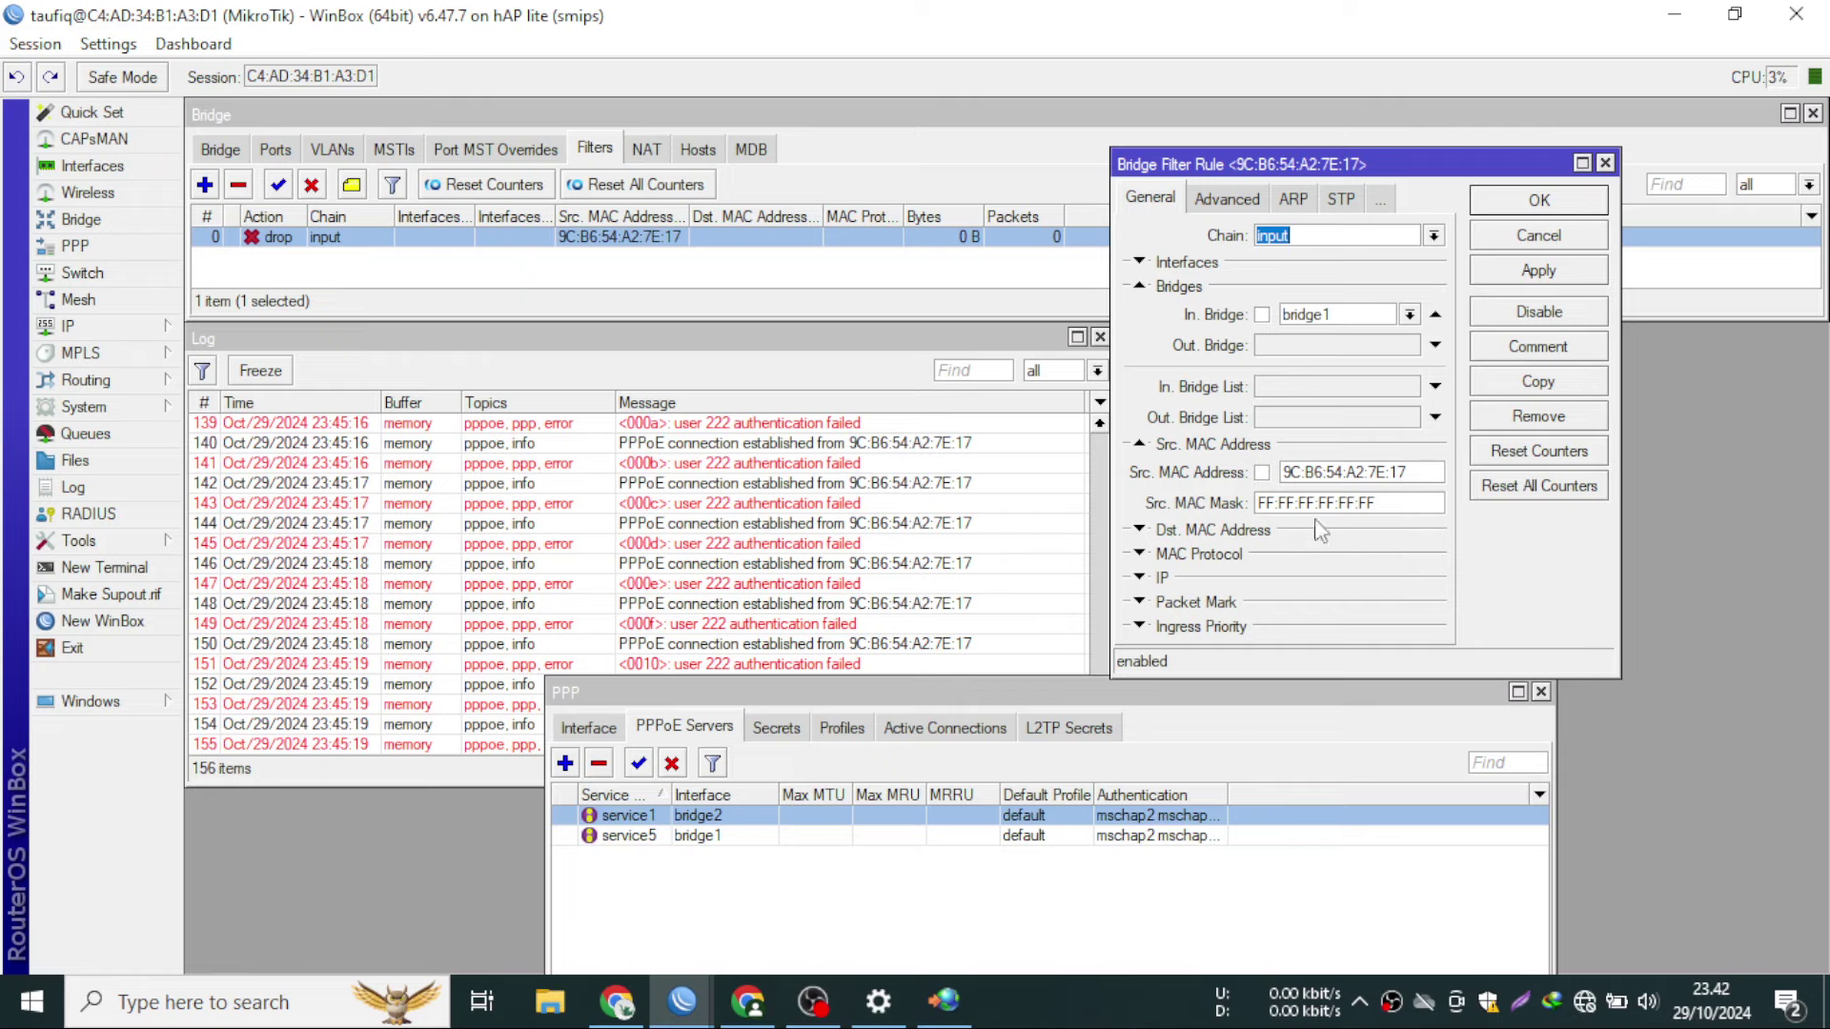
{"action": "left_click", "coordinate": [1370, 329]}
{"action": "left_click", "coordinate": [1334, 354]}
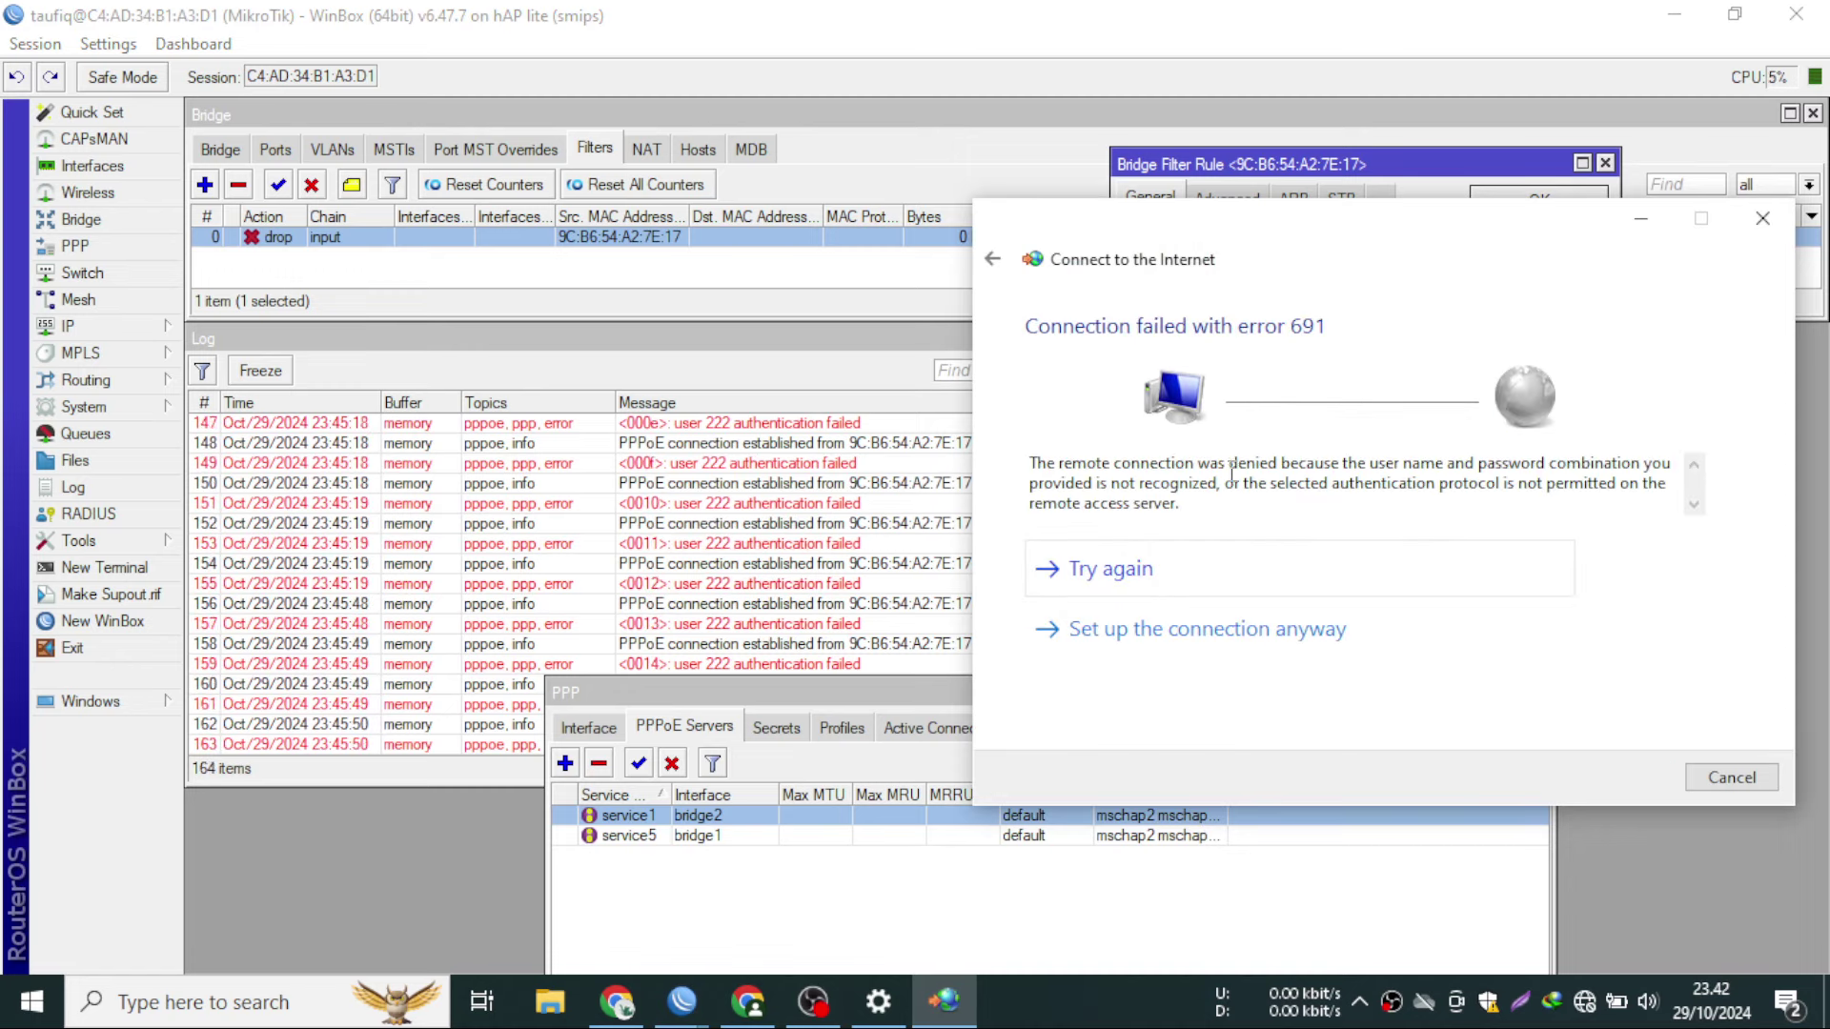
- Retry the dial four times, still failing with error 691, then bring the filter rule editor forward
{"action": "left_click", "coordinate": [1199, 554]}
{"action": "left_click", "coordinate": [1198, 564]}
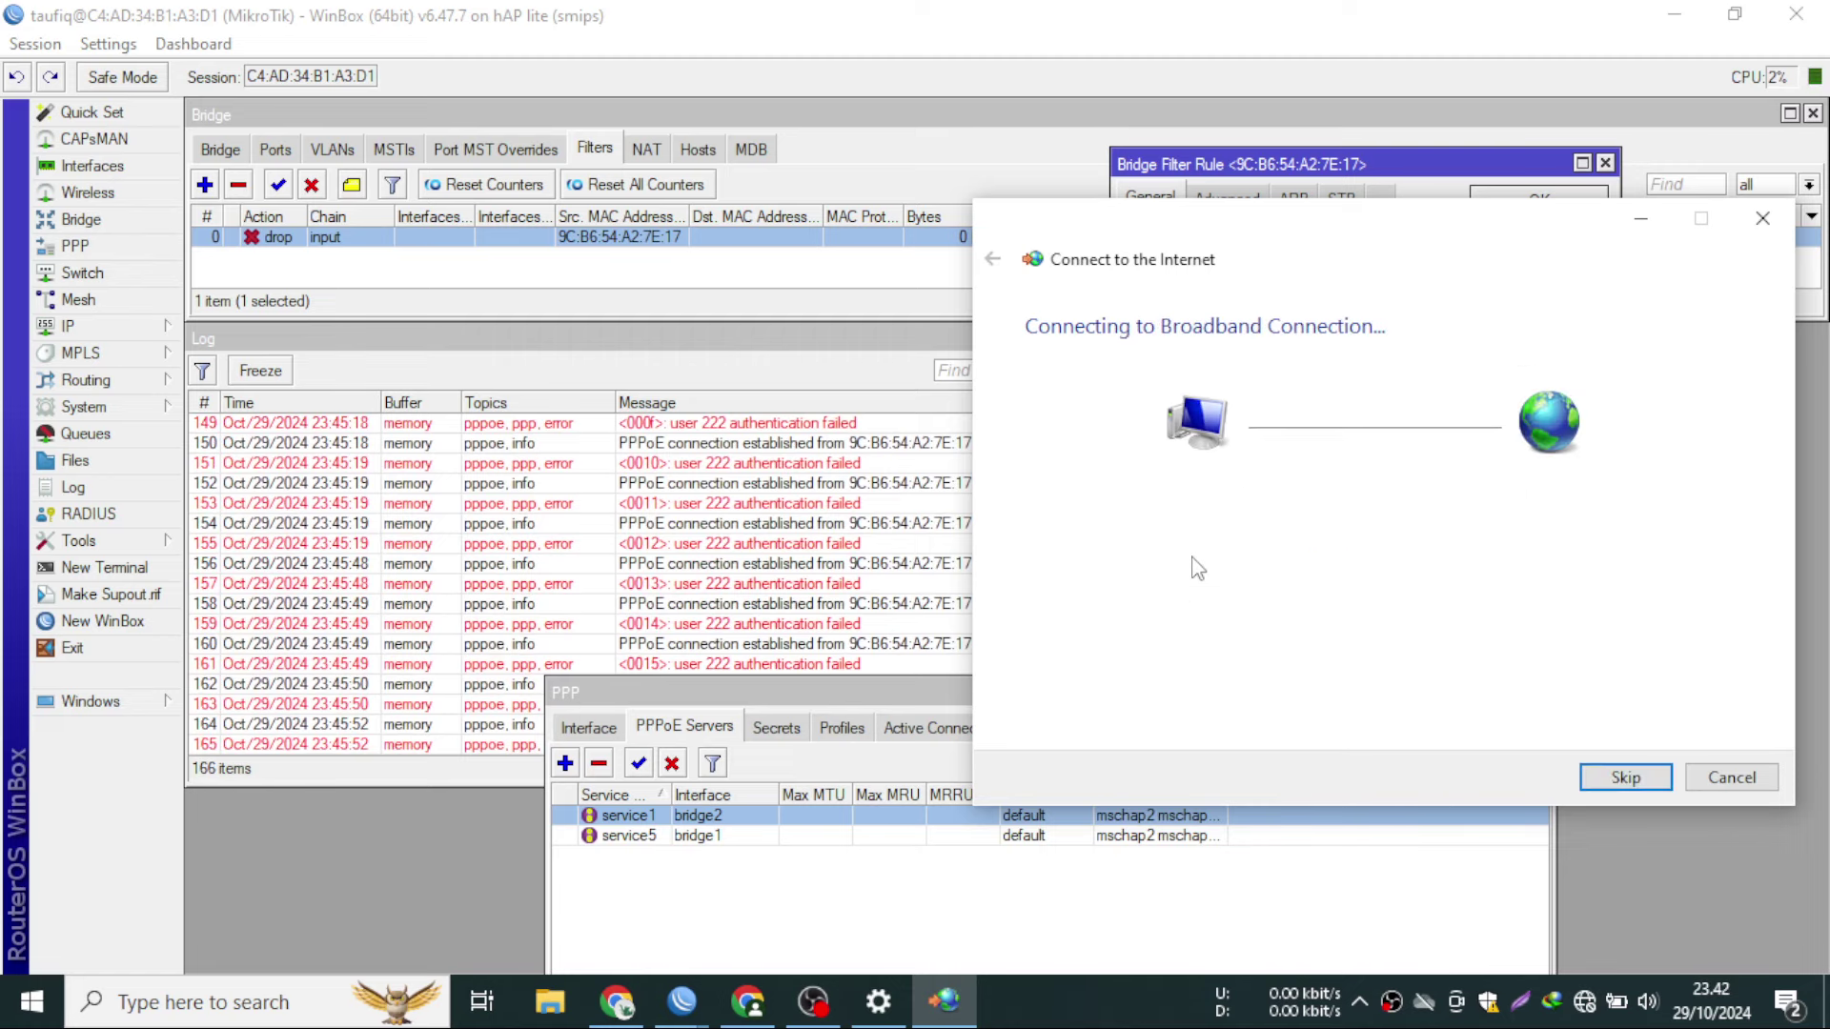
{"action": "left_click", "coordinate": [1198, 568]}
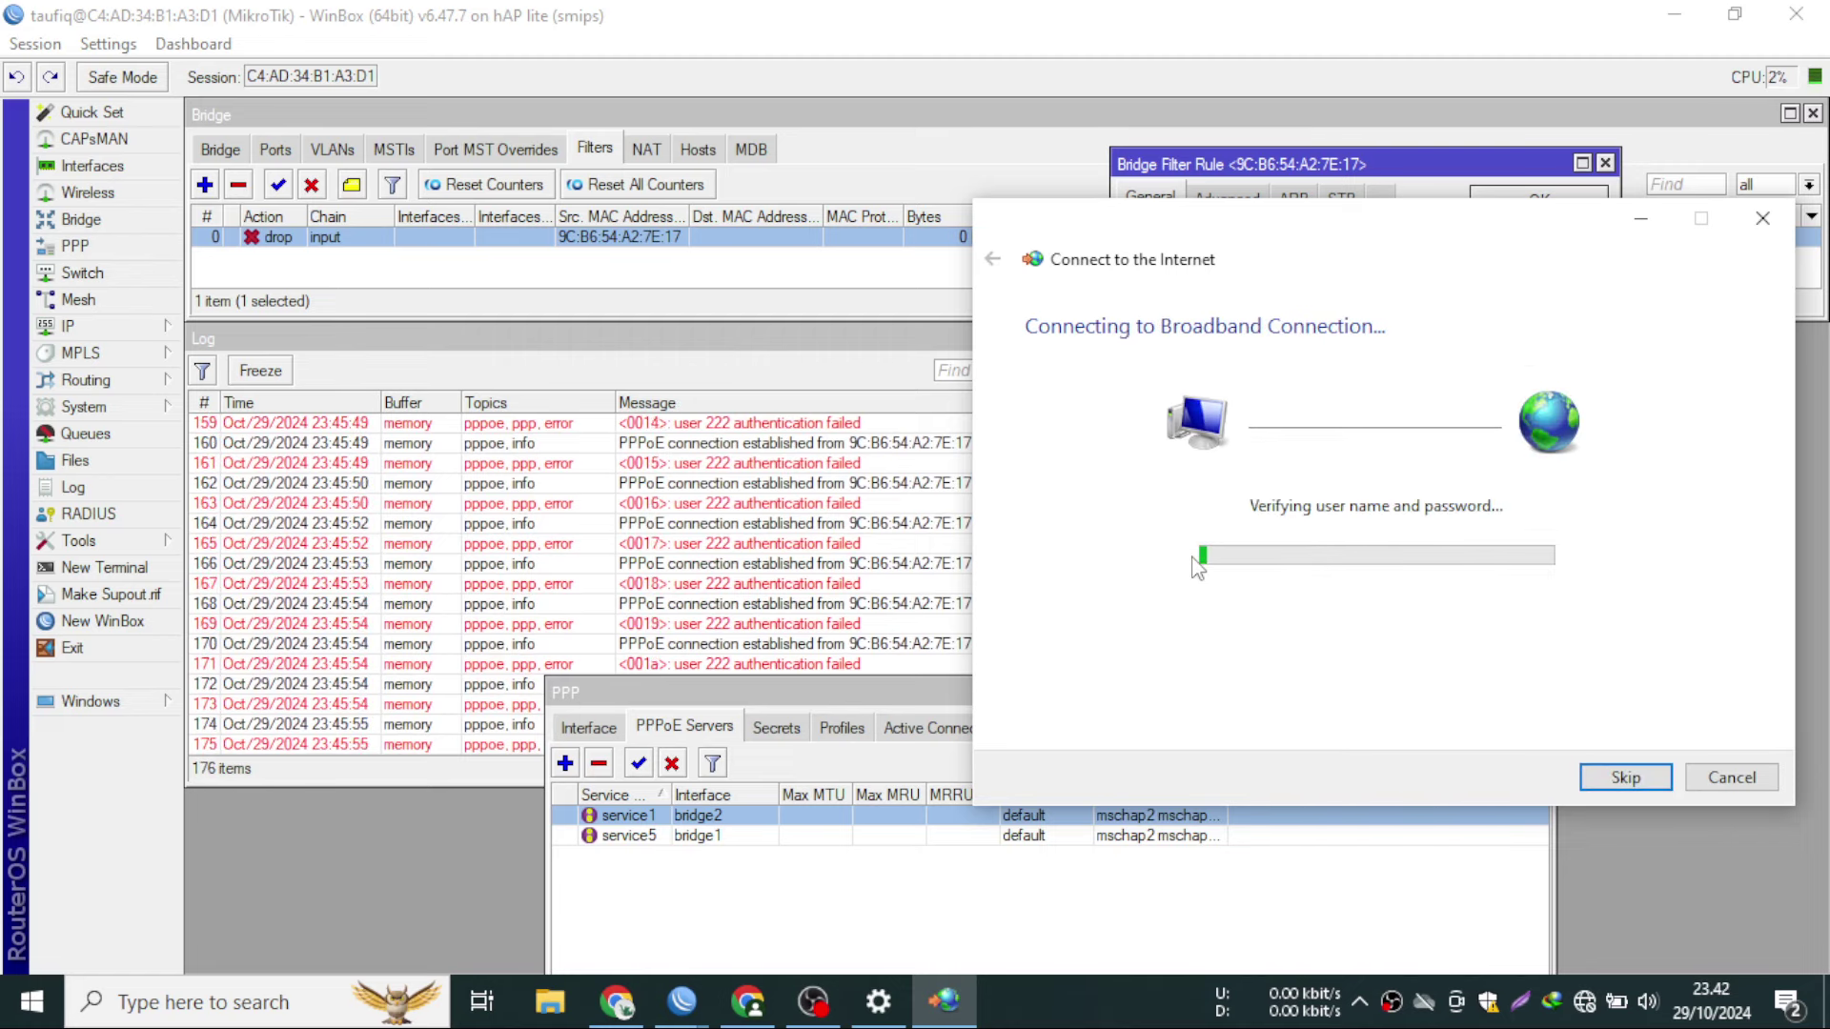
{"action": "left_click", "coordinate": [1197, 568]}
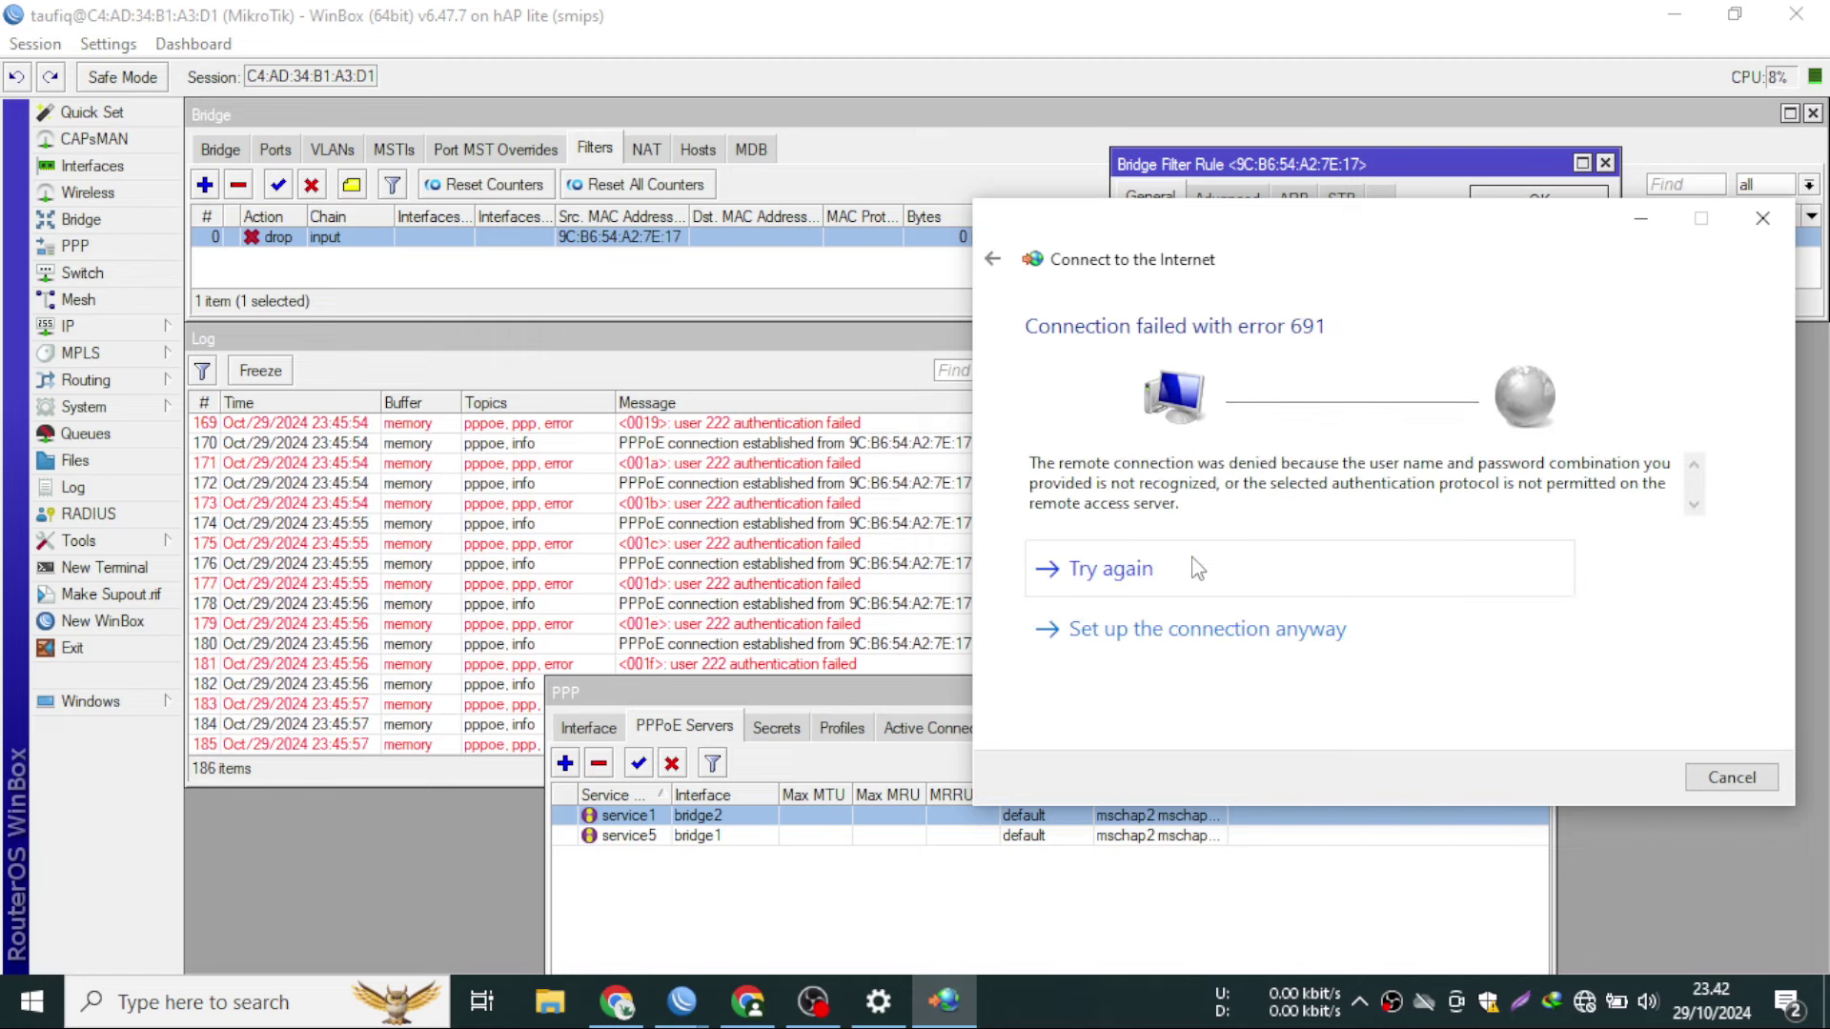
{"action": "left_click", "coordinate": [1243, 179]}
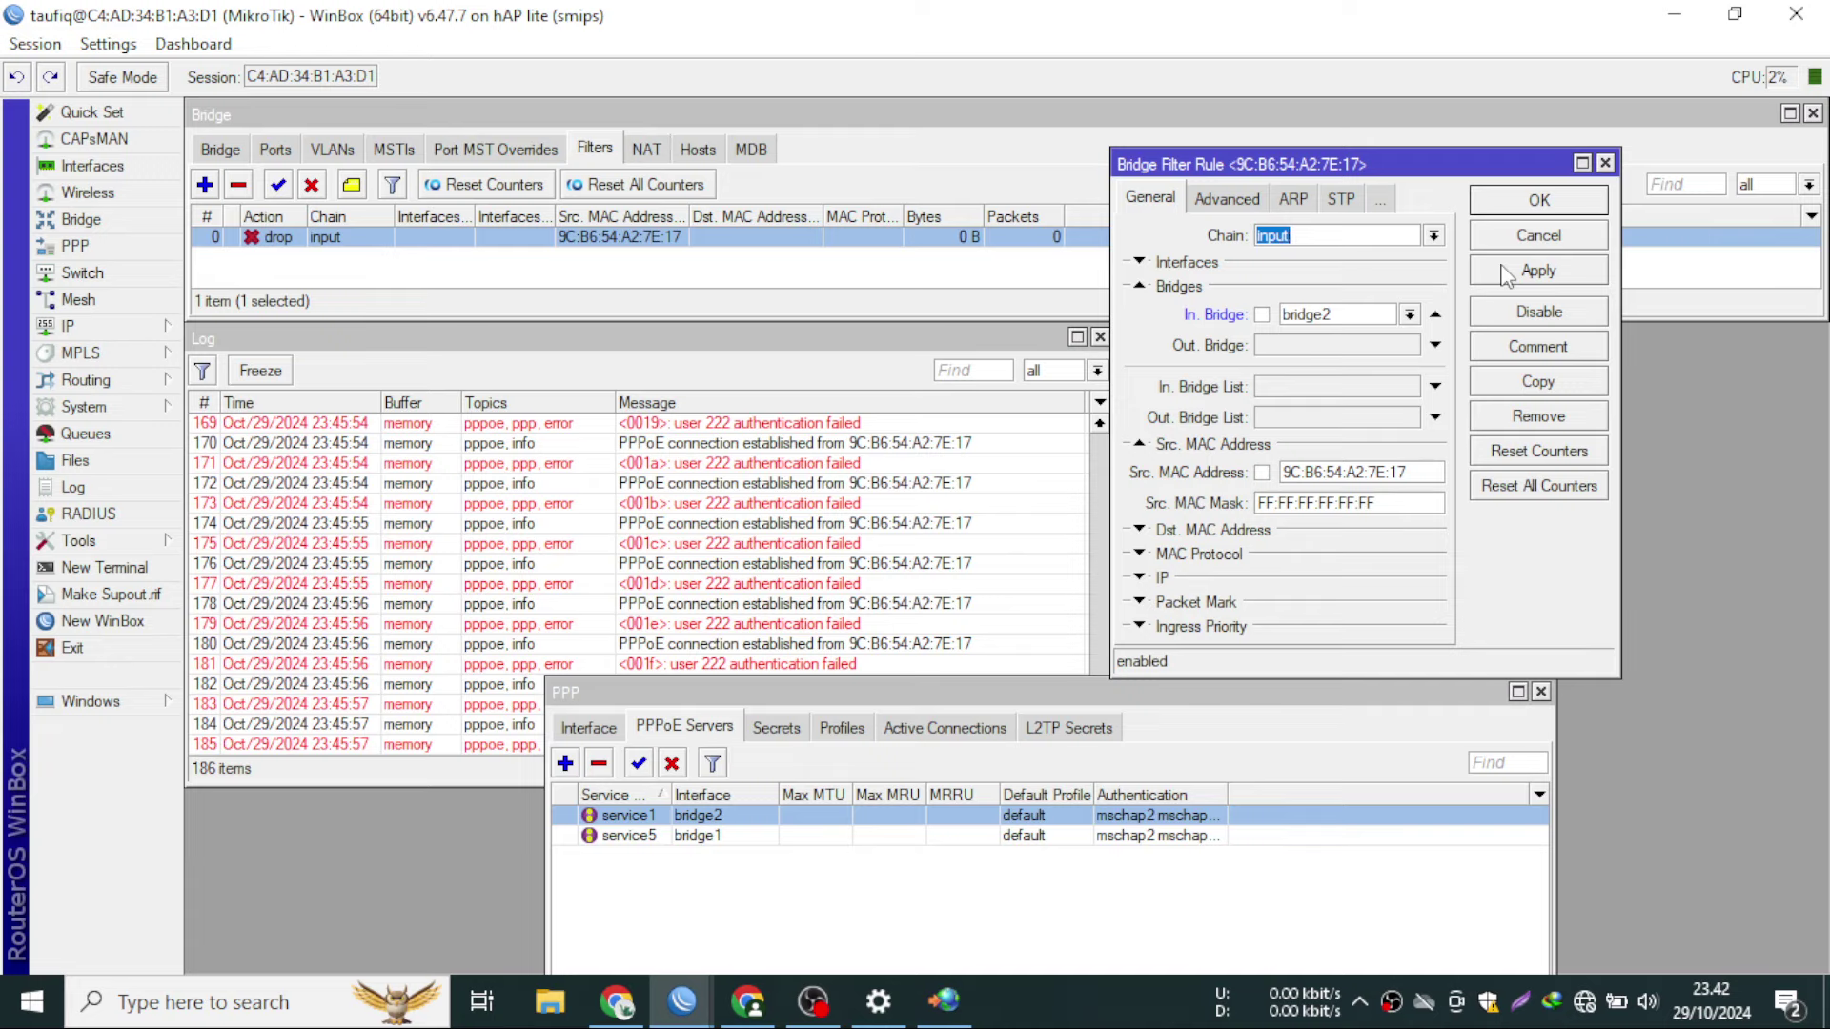
- Apply the bridge2 interface change to the drop rule, then retry the Windows PPPoE dial-up
{"action": "left_click", "coordinate": [1506, 271]}
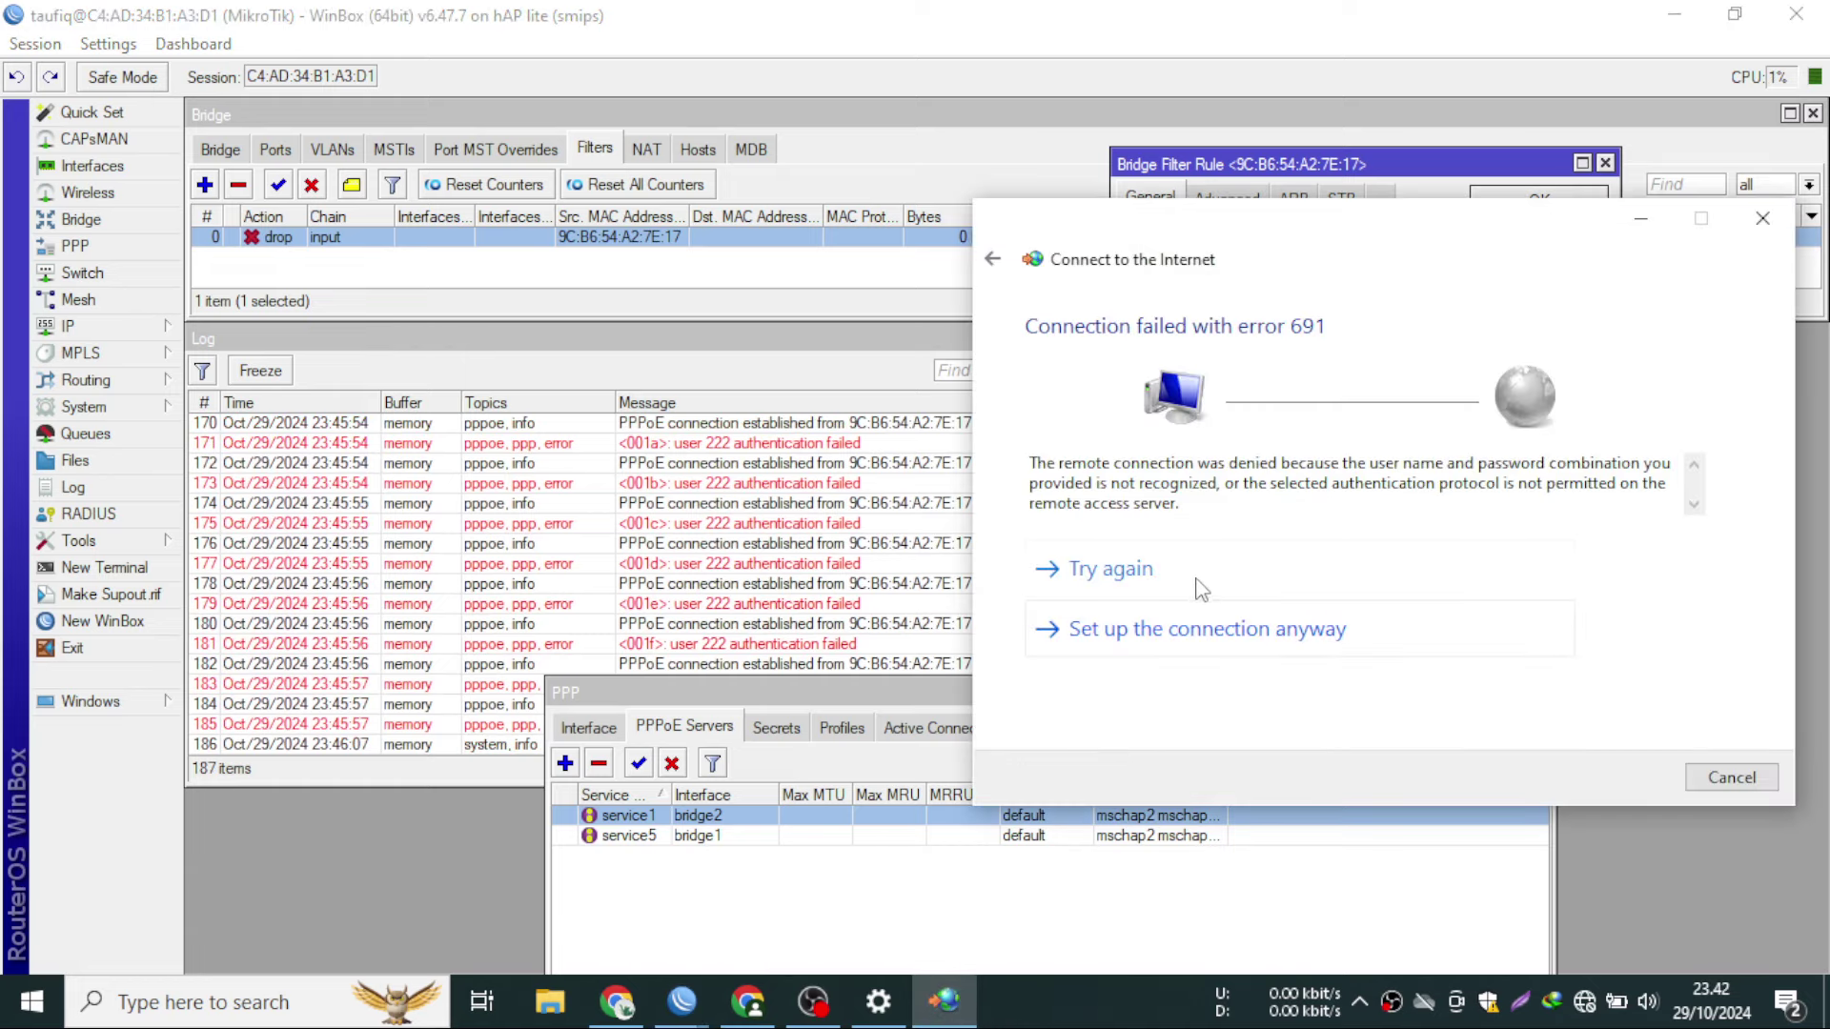
{"action": "left_click", "coordinate": [1197, 574]}
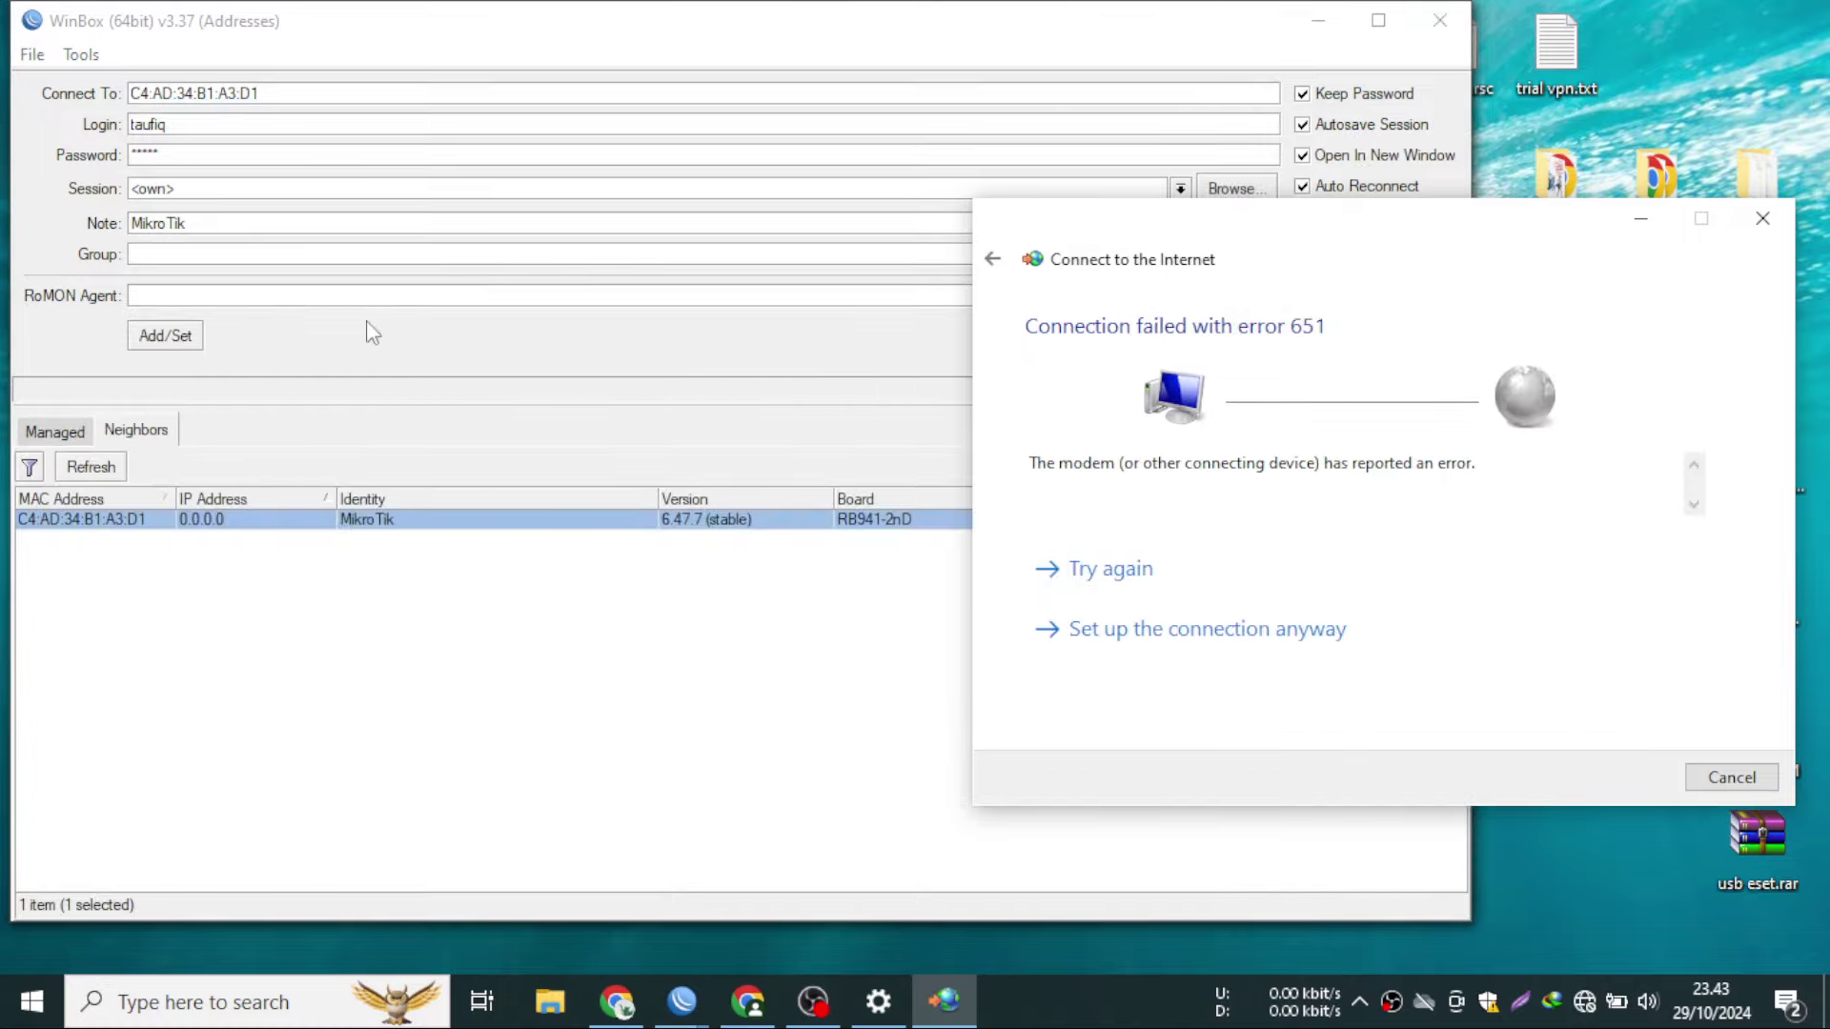
- Refresh WinBox's Neighbors list, which comes back empty without the MikroTik router
{"action": "left_click", "coordinate": [80, 467]}
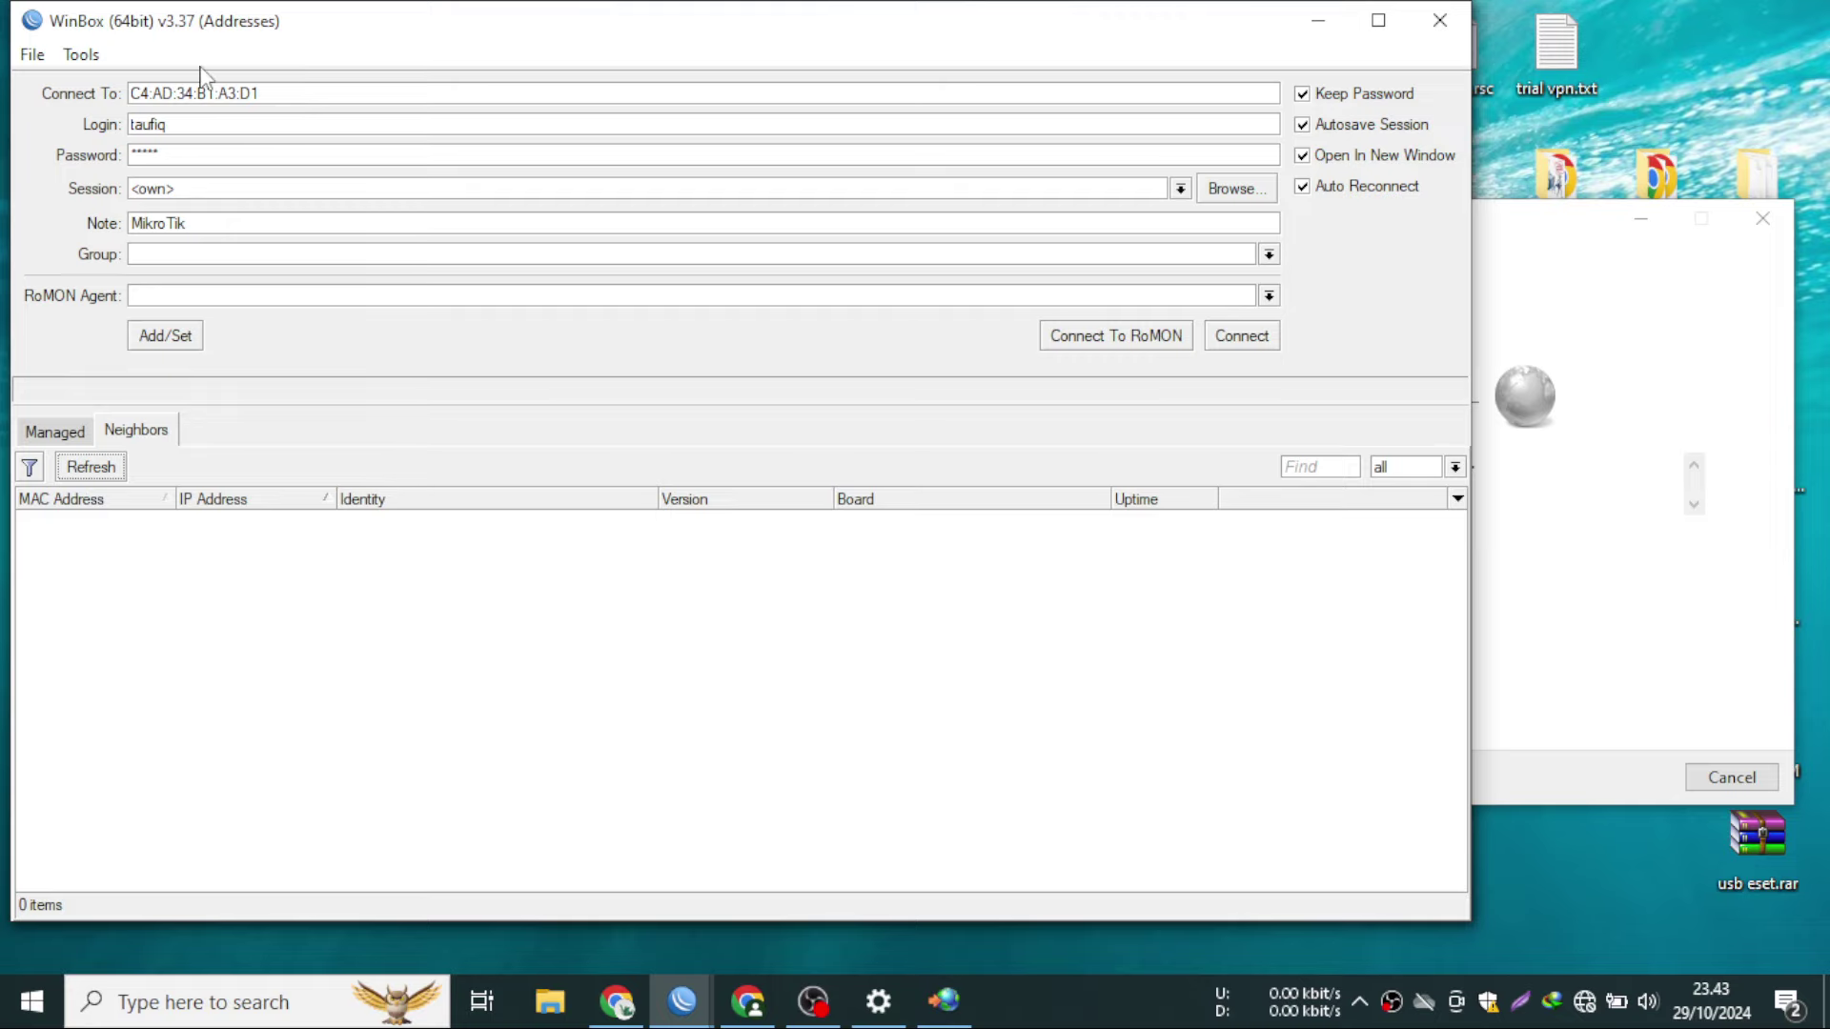
{"action": "left_click_drag", "start_coordinate": [213, 34], "coordinate": [208, 35]}
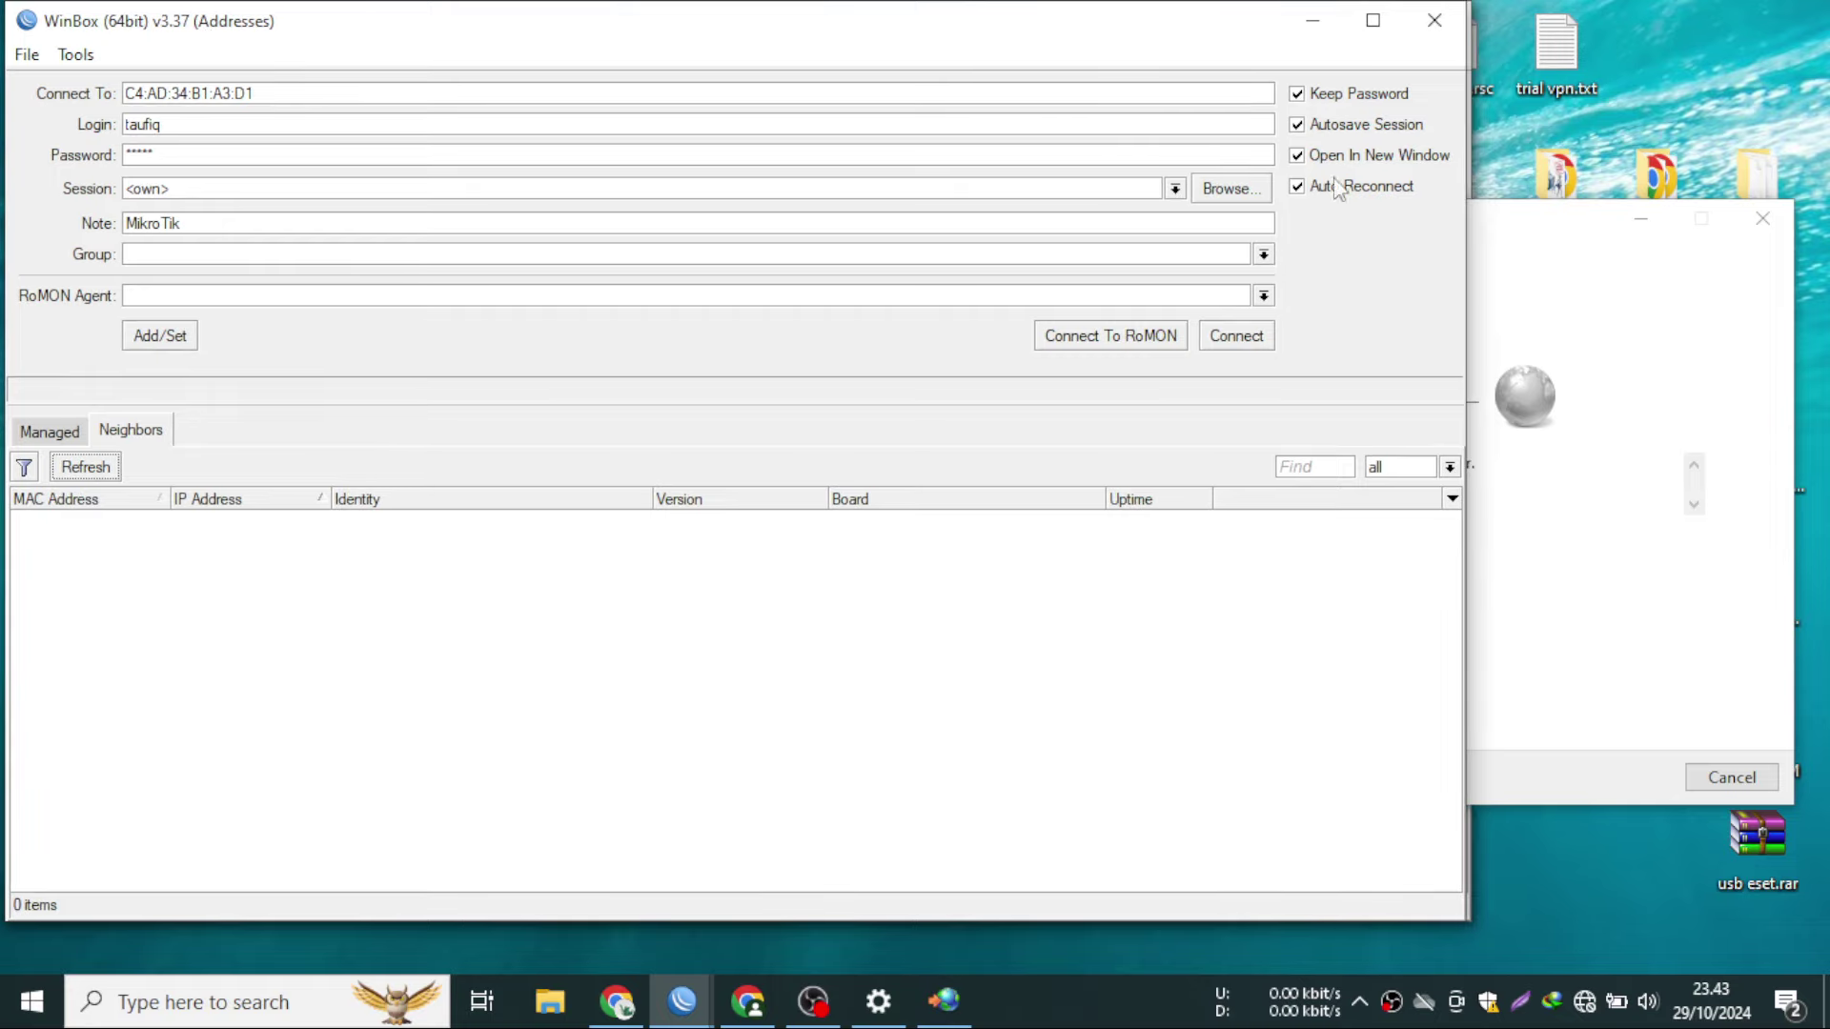